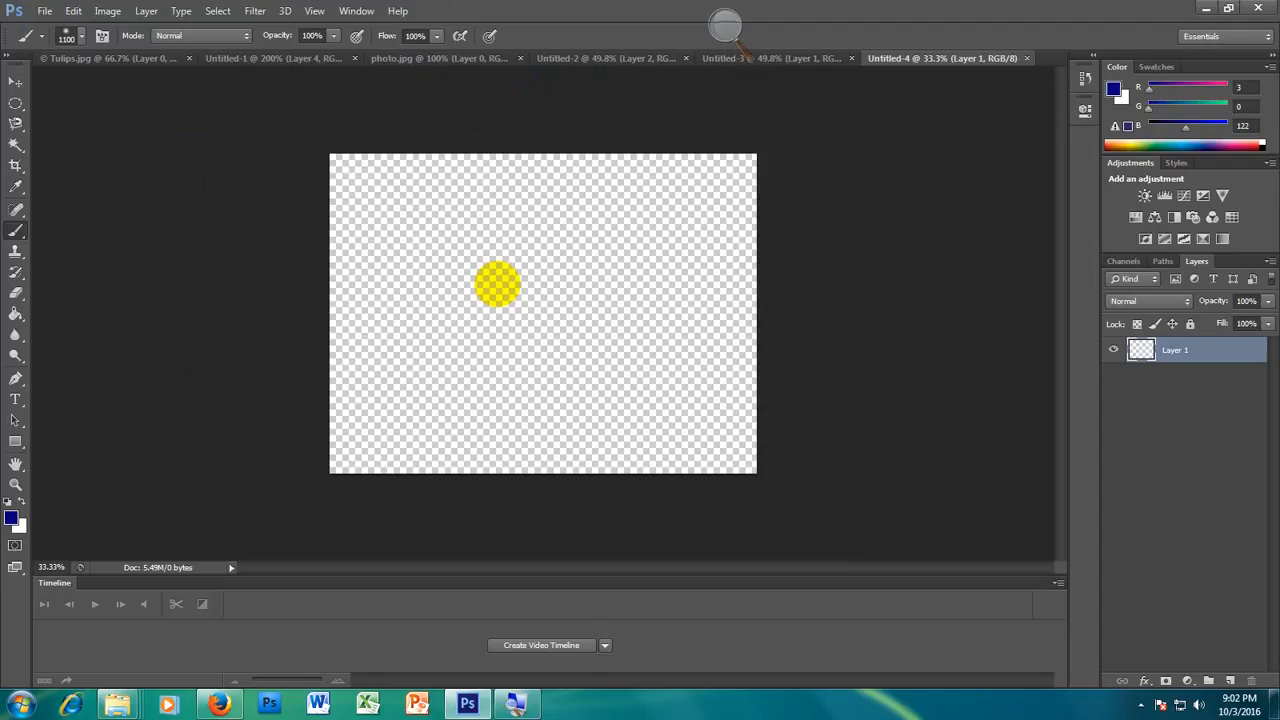
# Step: Draw a large circular selection on the empty canvas with the Elliptical Marquee tool
pyautogui.hotkey('ctrl', '0')
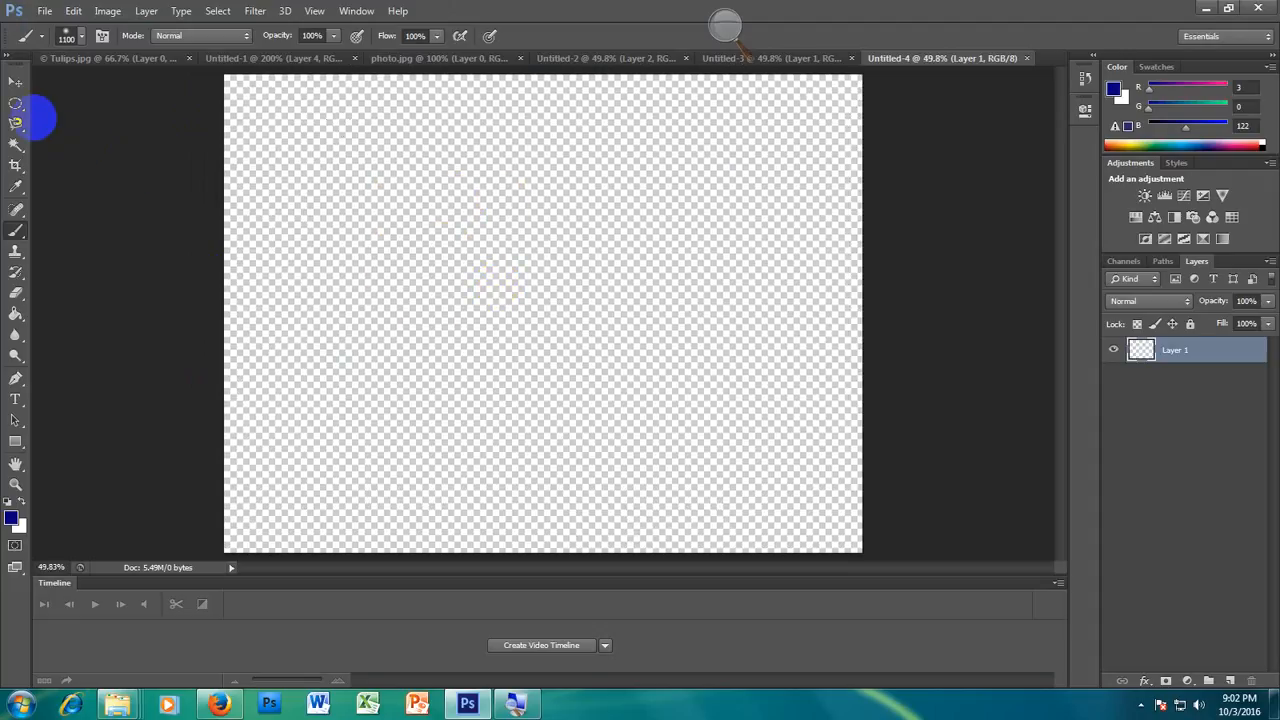
pyautogui.click(15, 103)
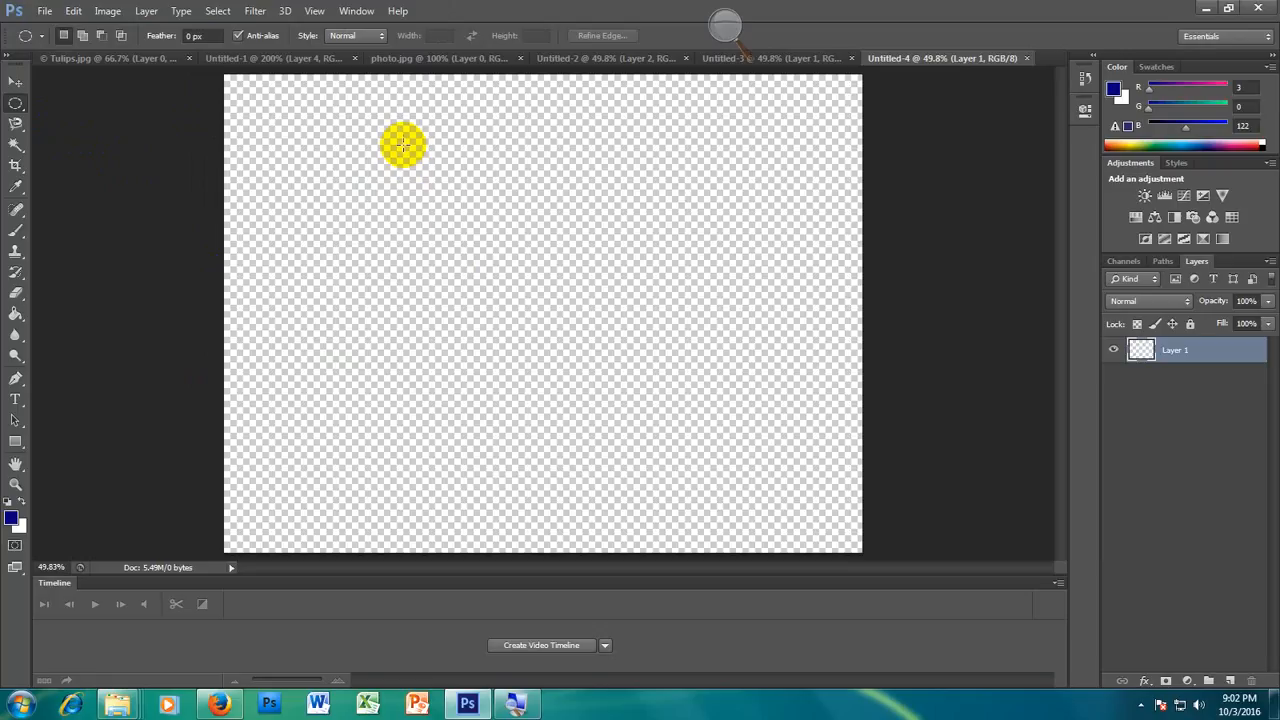
pyautogui.moveTo(403, 140)
pyautogui.mouseDown()
pyautogui.moveTo(517, 289)
pyautogui.moveTo(627, 401)
pyautogui.moveTo(722, 451)
pyautogui.mouseUp()
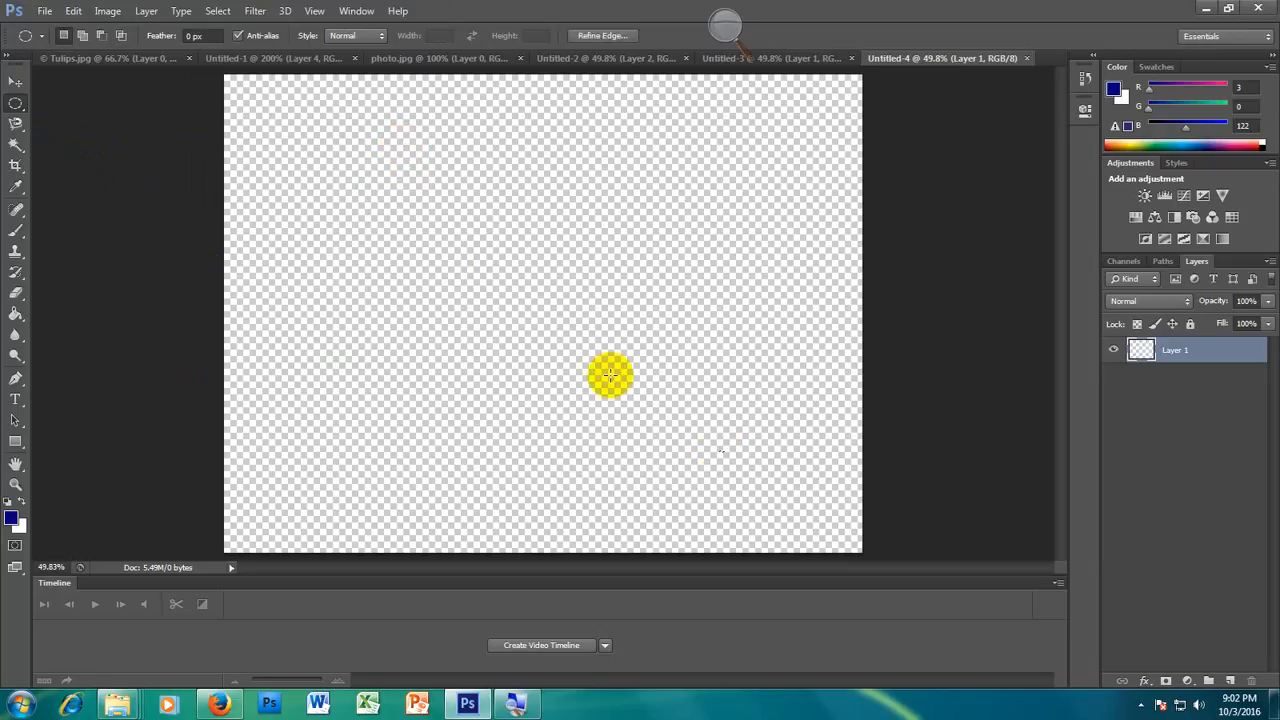
pyautogui.moveTo(402, 149); pyautogui.dragTo(564, 363)
pyautogui.moveTo(627, 423)
pyautogui.mouseDown()
pyautogui.moveTo(638, 433)
pyautogui.moveTo(629, 425)
pyautogui.mouseUp()
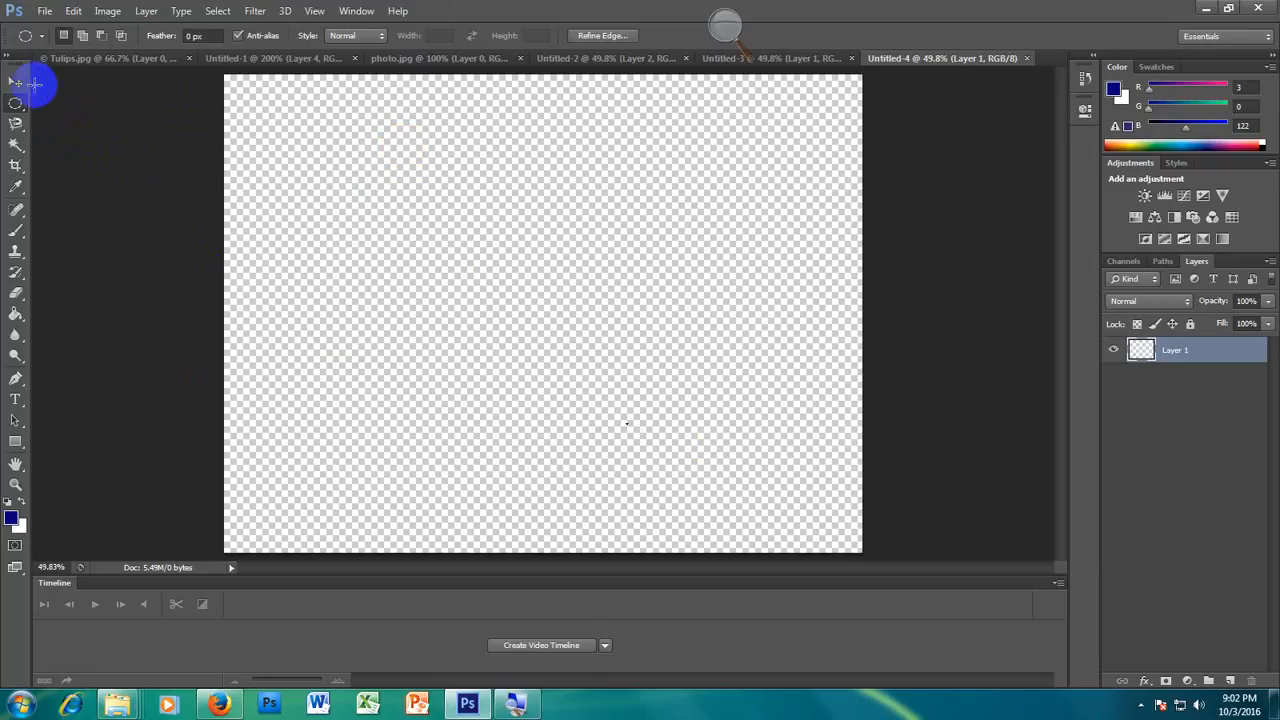
pyautogui.click(16, 105)
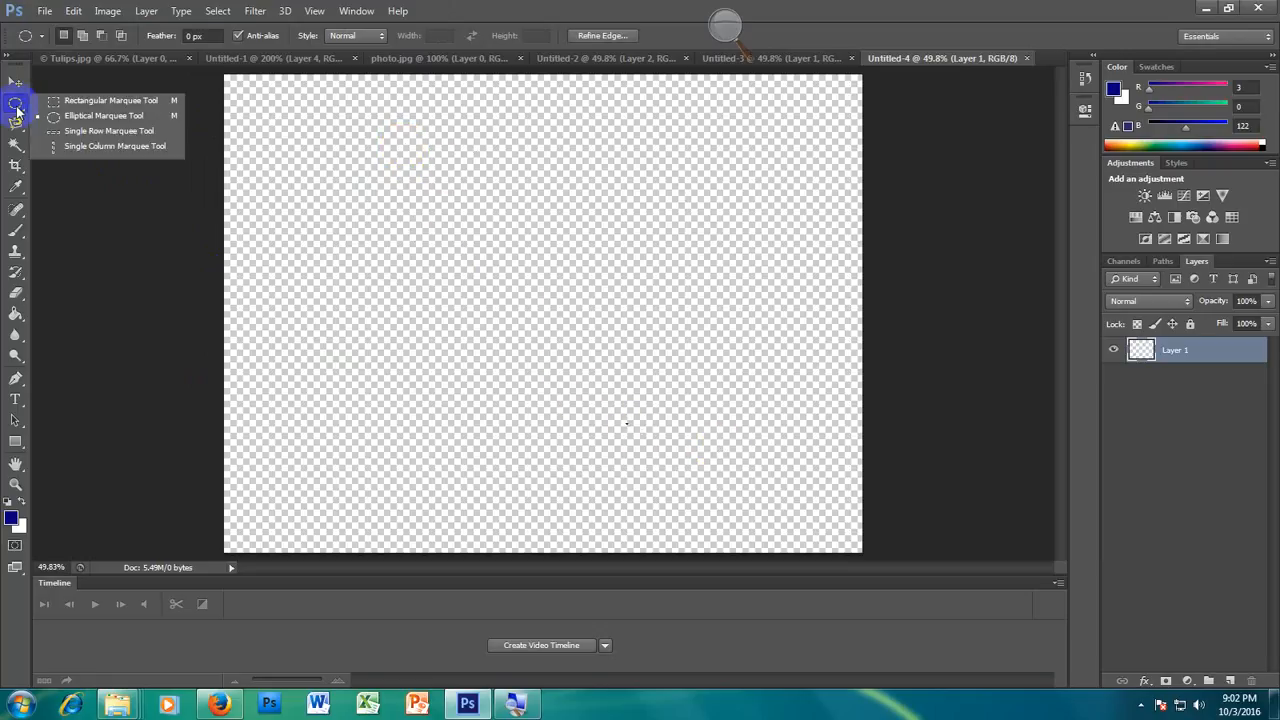
pyautogui.click(88, 118)
pyautogui.moveTo(412, 160); pyautogui.dragTo(782, 545)
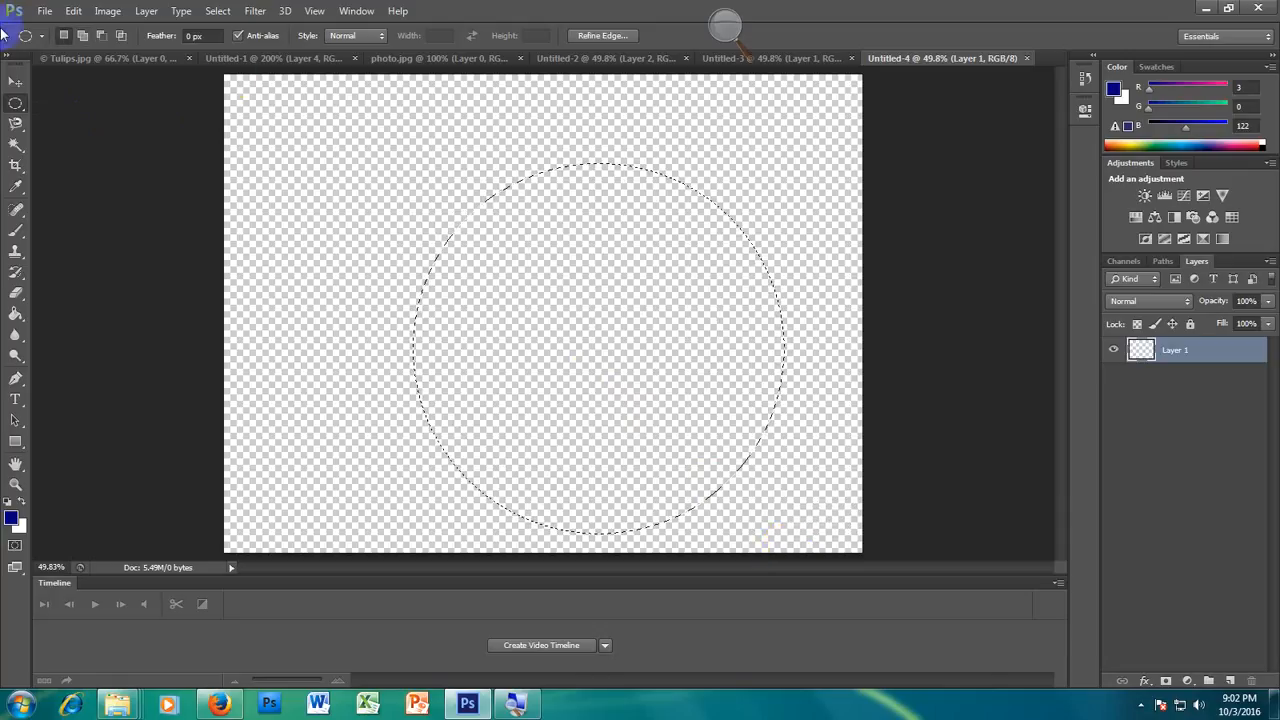
# Step: Try to move the empty circular selection with the Move tool
pyautogui.click(15, 81)
pyautogui.moveTo(620, 362); pyautogui.dragTo(533, 285)
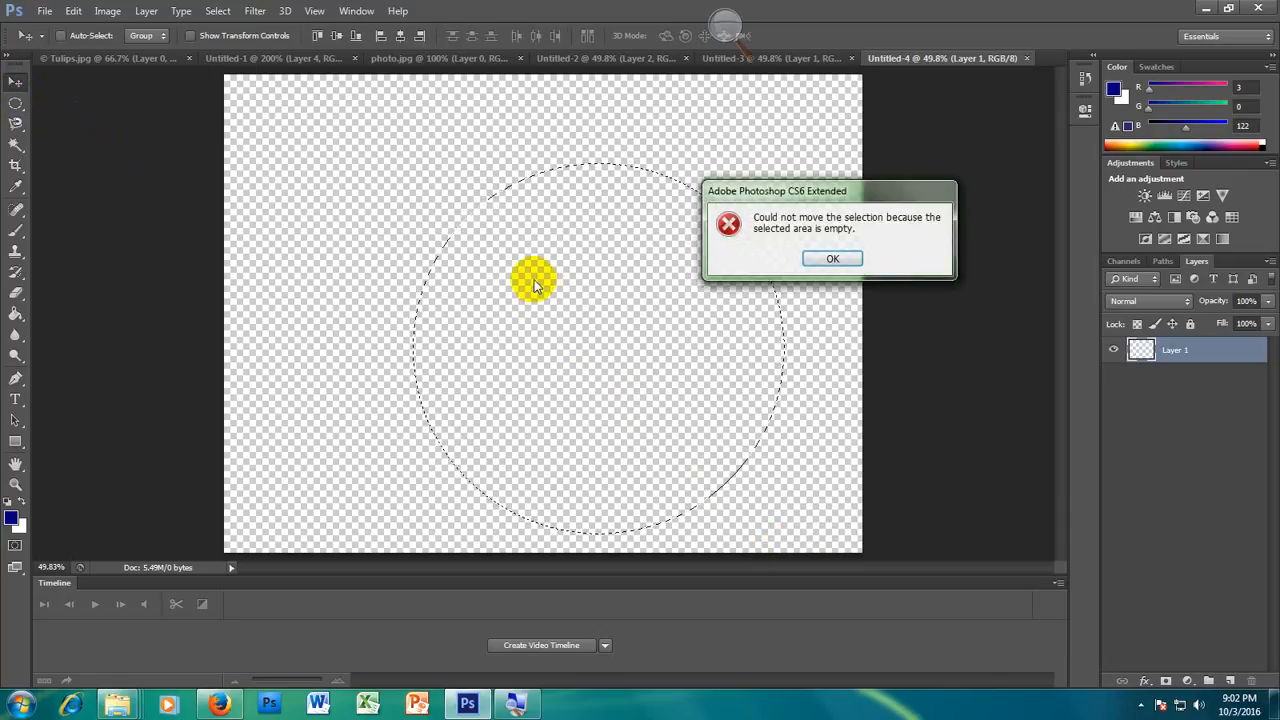
pyautogui.click(823, 259)
pyautogui.moveTo(653, 321); pyautogui.dragTo(627, 286)
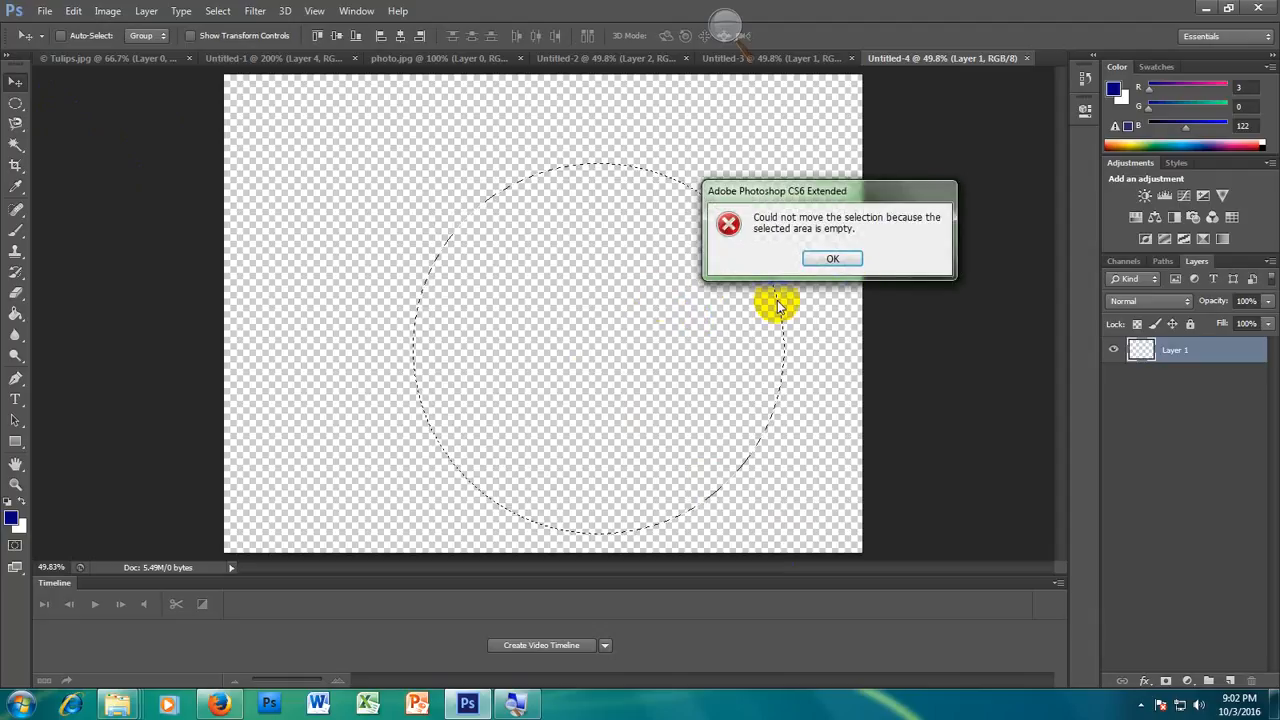
pyautogui.click(836, 258)
# Step: Clear the circular selection and draw a new large circular selection near the middle of the canvas
pyautogui.click(15, 103)
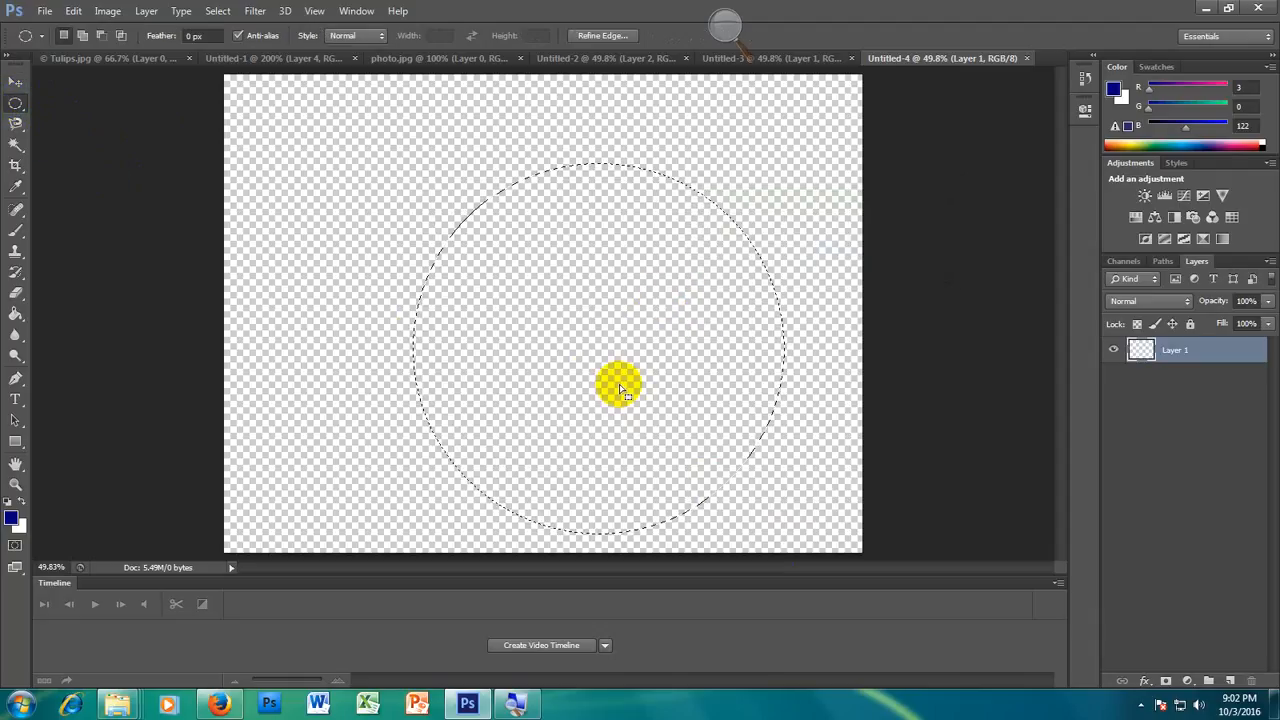
pyautogui.moveTo(620, 390); pyautogui.dragTo(554, 354)
pyautogui.click(554, 354)
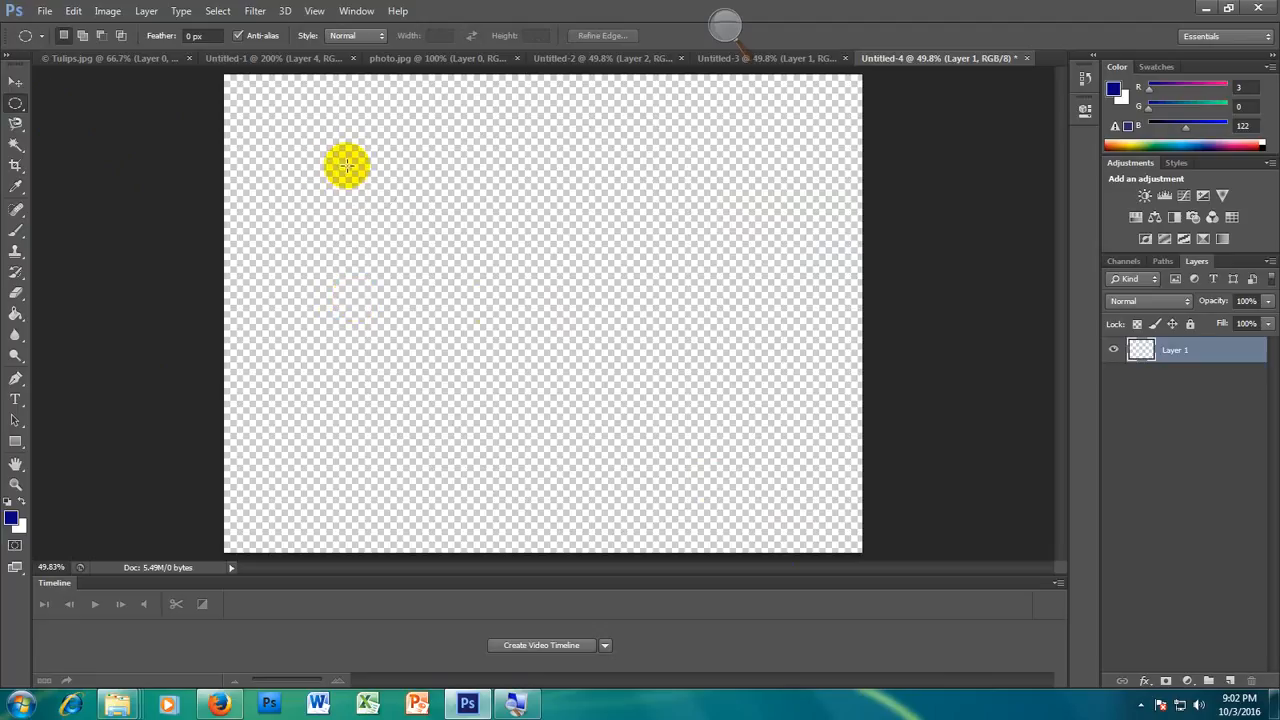
pyautogui.moveTo(346, 166); pyautogui.dragTo(715, 533)
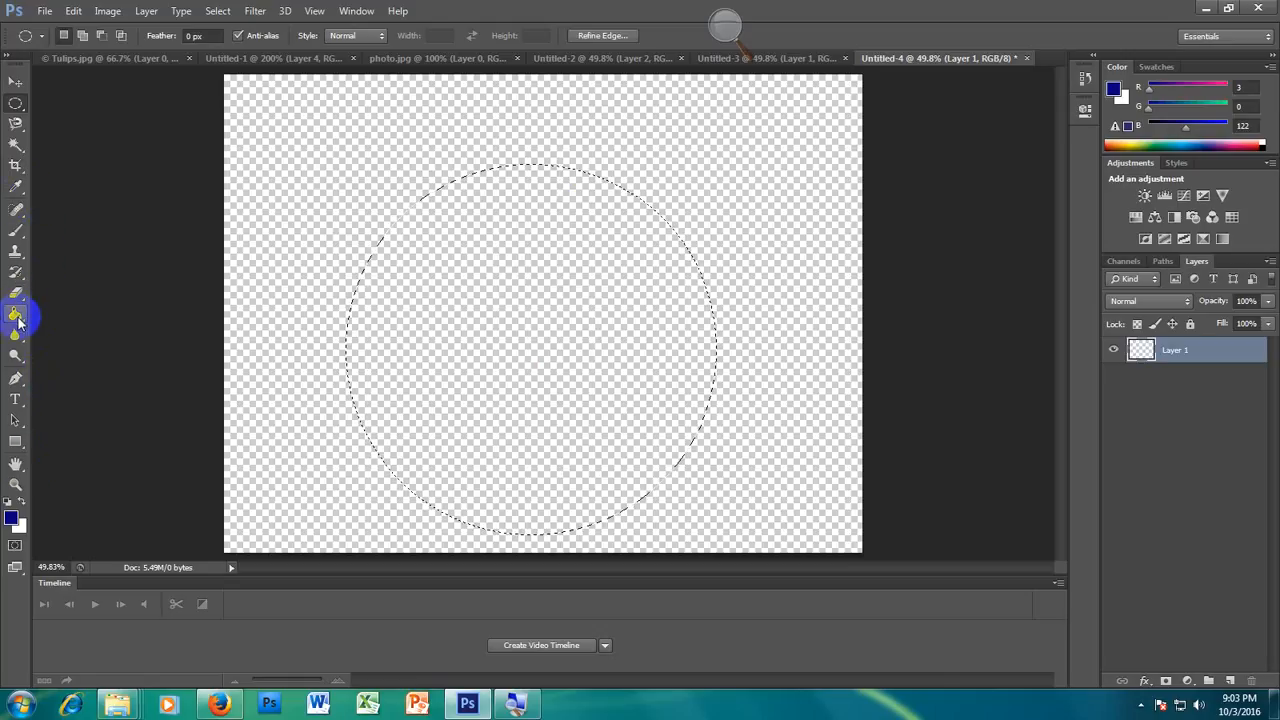
# Step: Set the foreground colour to dark olive yellow, hex 5e5d00
pyautogui.click(11, 517)
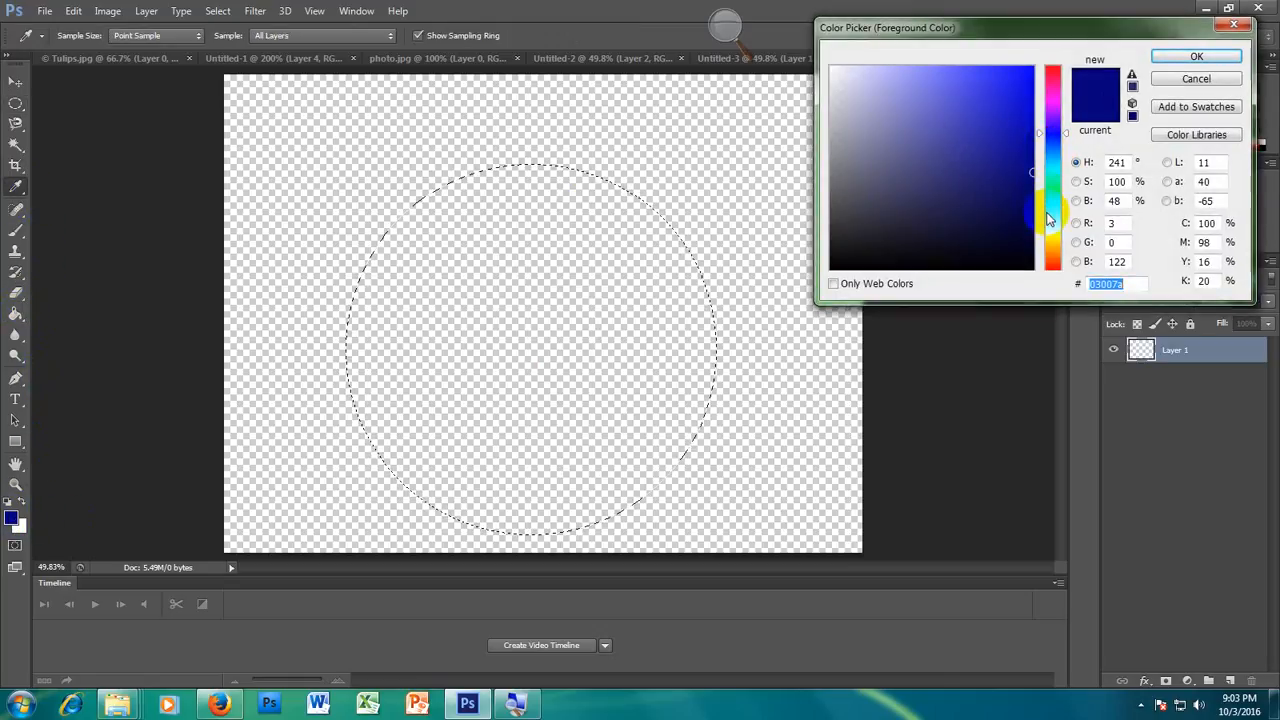
pyautogui.moveTo(1052, 210); pyautogui.dragTo(1053, 235)
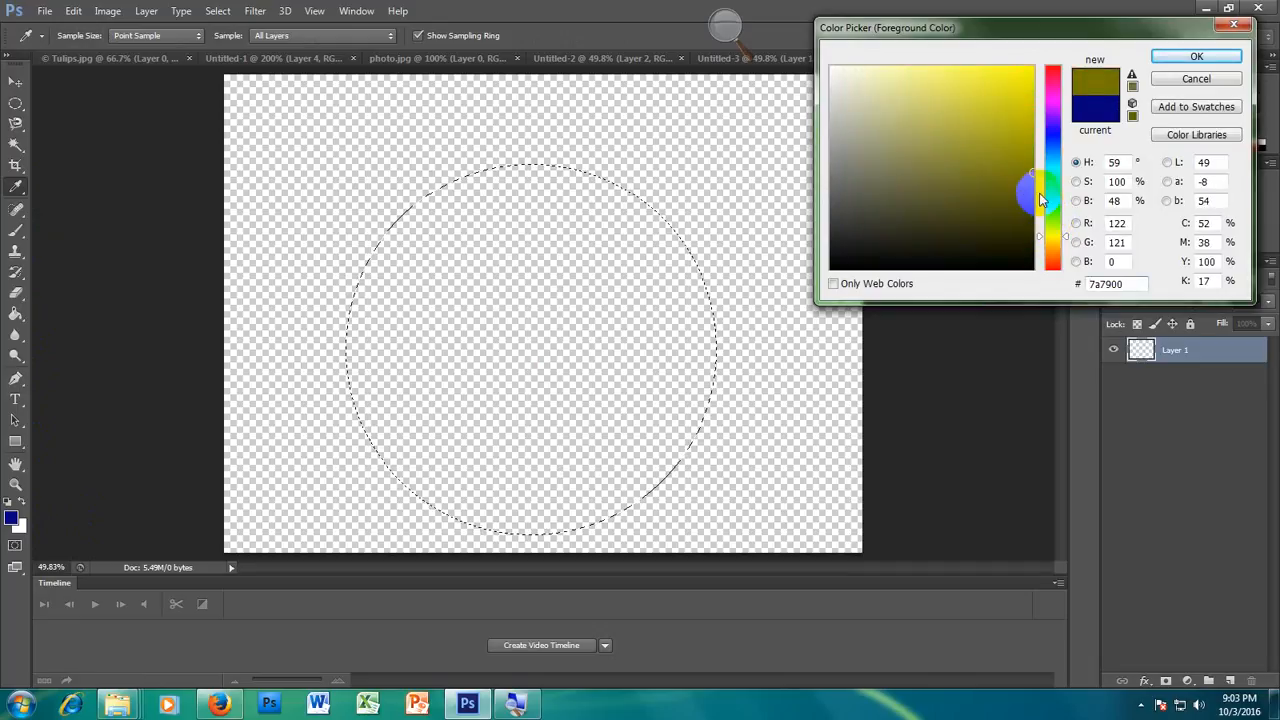
pyautogui.moveTo(1022, 185); pyautogui.dragTo(1035, 195)
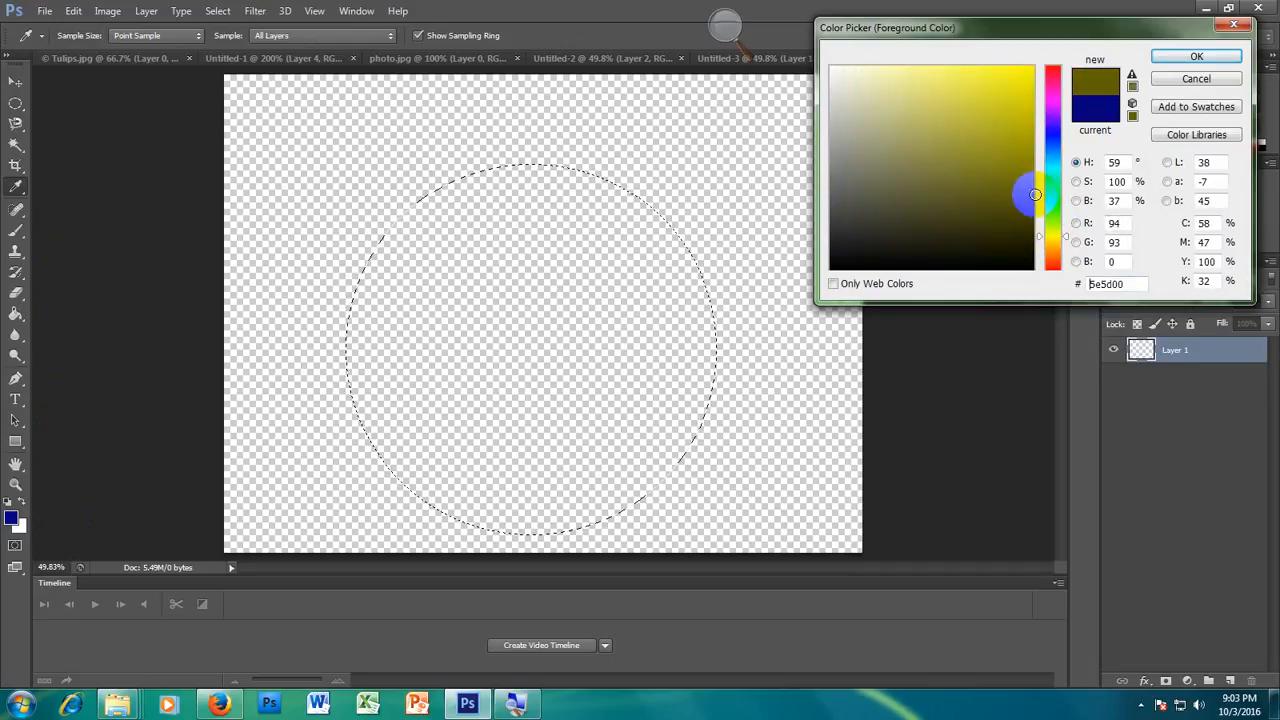
pyautogui.click(1201, 57)
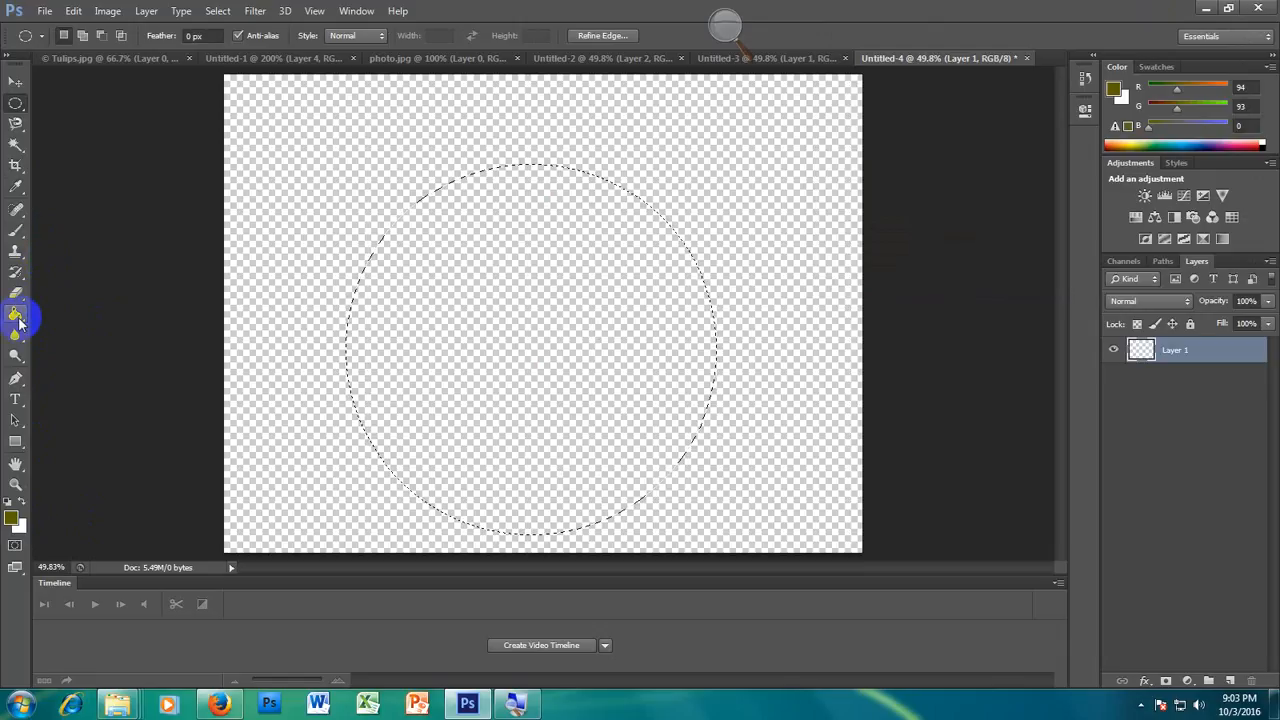
# Step: Fill the circular selection with the dark olive foreground colour using the Paint Bucket tool
pyautogui.moveTo(18, 320); pyautogui.dragTo(83, 336)
pyautogui.click(88, 311)
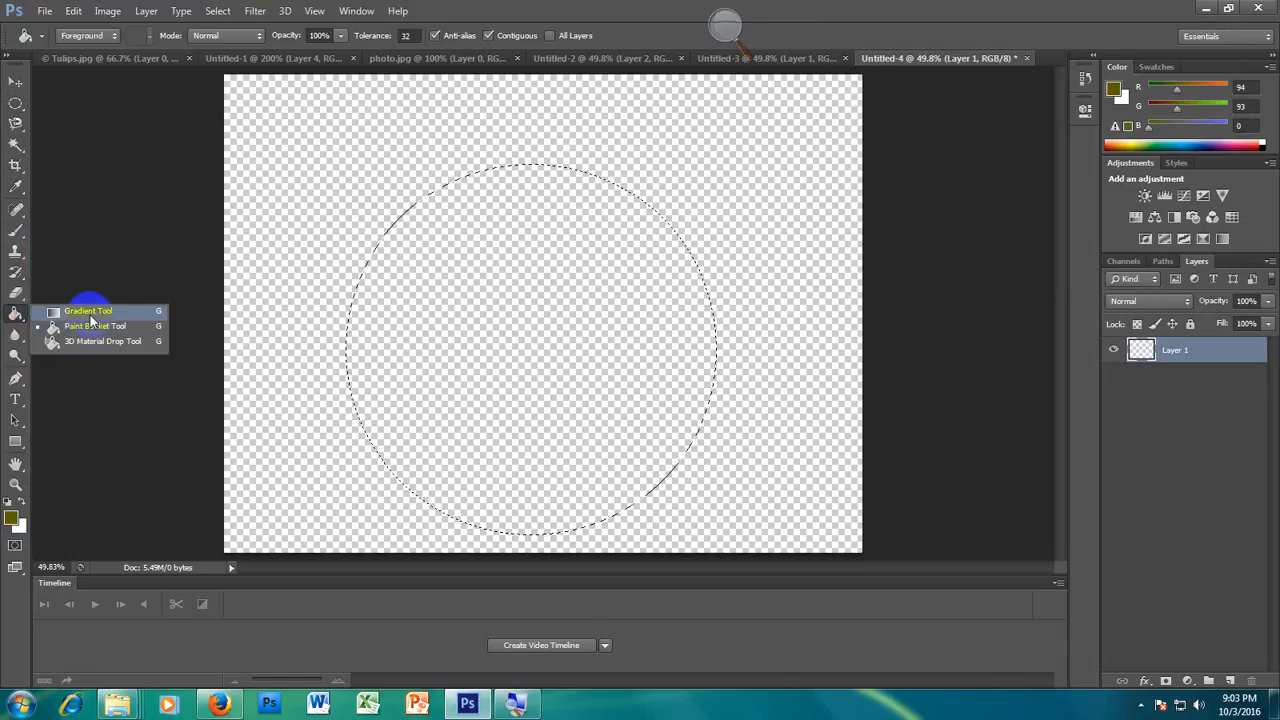
pyautogui.rightClick(16, 319)
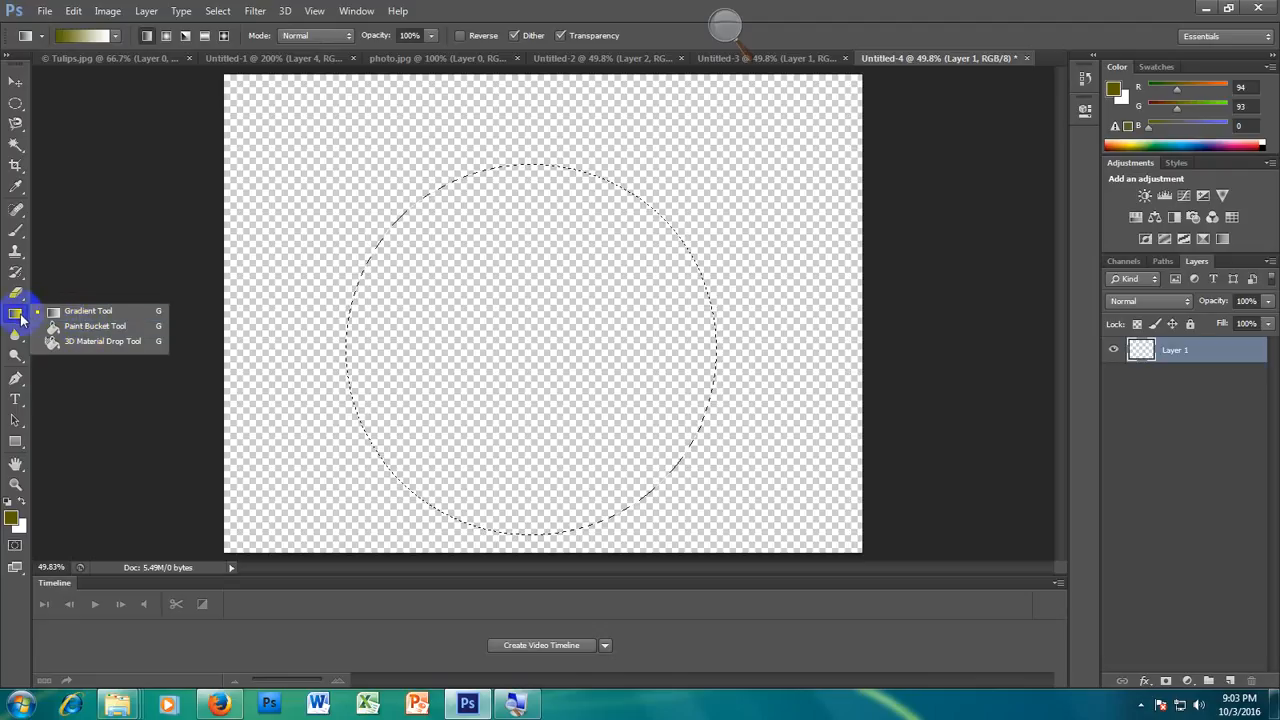
pyautogui.click(90, 328)
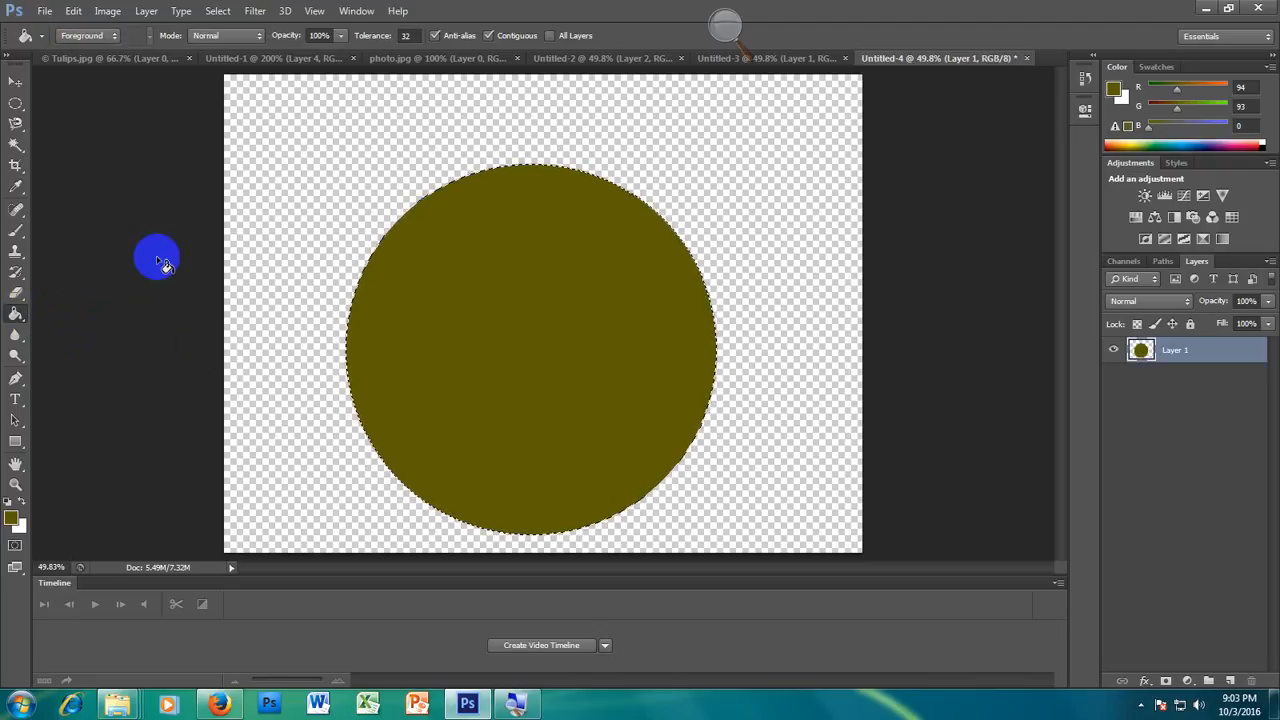
# Step: Set the foreground colour to bright yellow, RGB 255, 252, 0
pyautogui.click(13, 518)
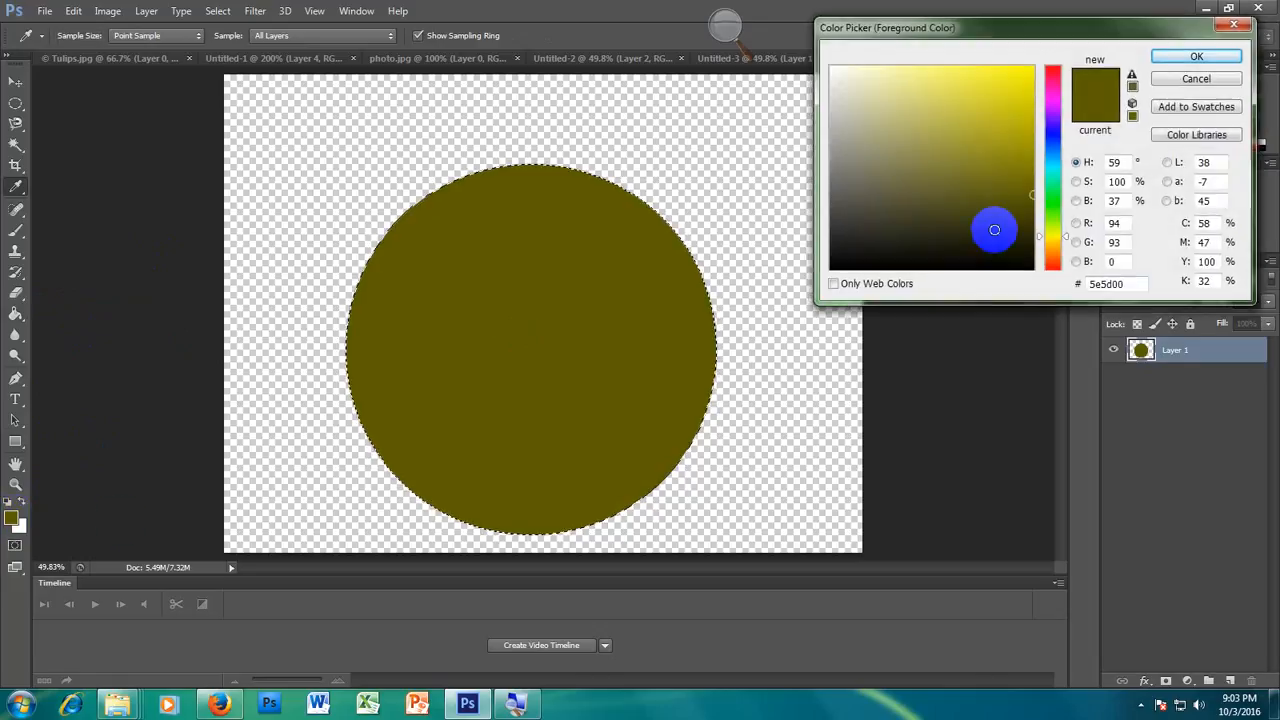
pyautogui.click(1032, 68)
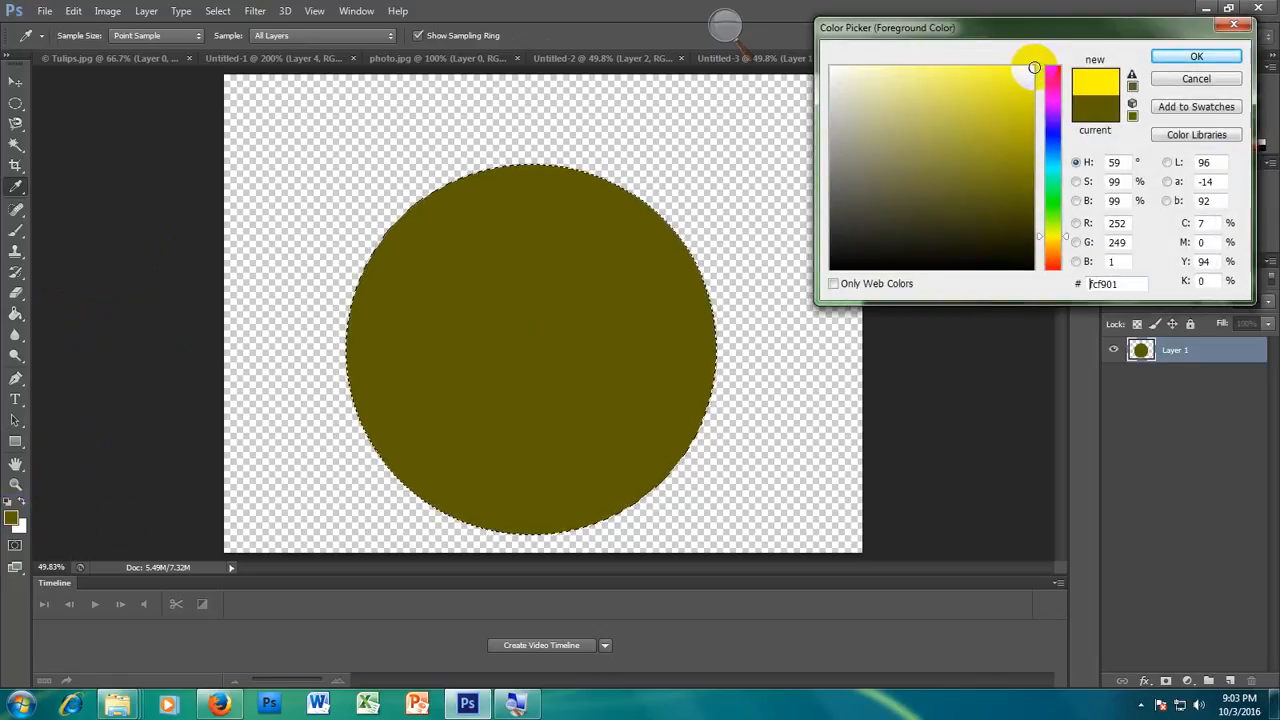
pyautogui.click(1197, 56)
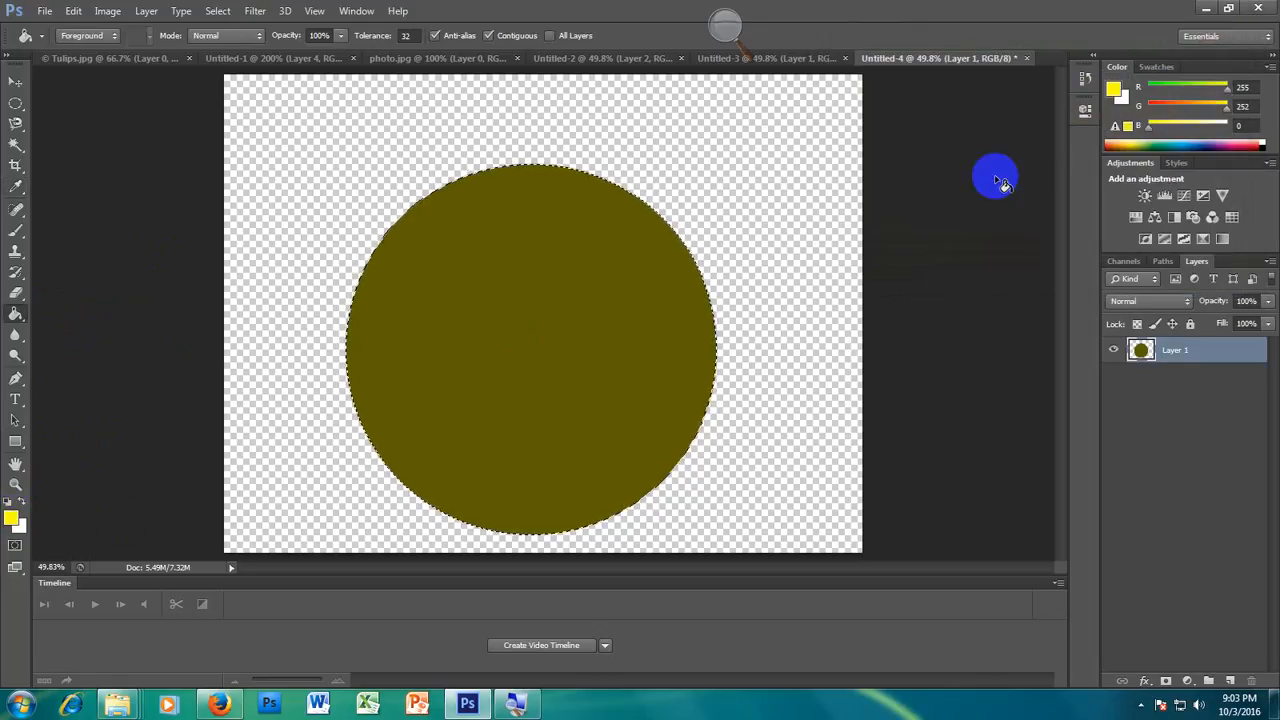
# Step: Paint a soft yellow highlight on the upper part of the circle with a 1300 px brush, and deselect the circle
pyautogui.click(15, 230)
pyautogui.moveTo(14, 236); pyautogui.dragTo(70, 238)
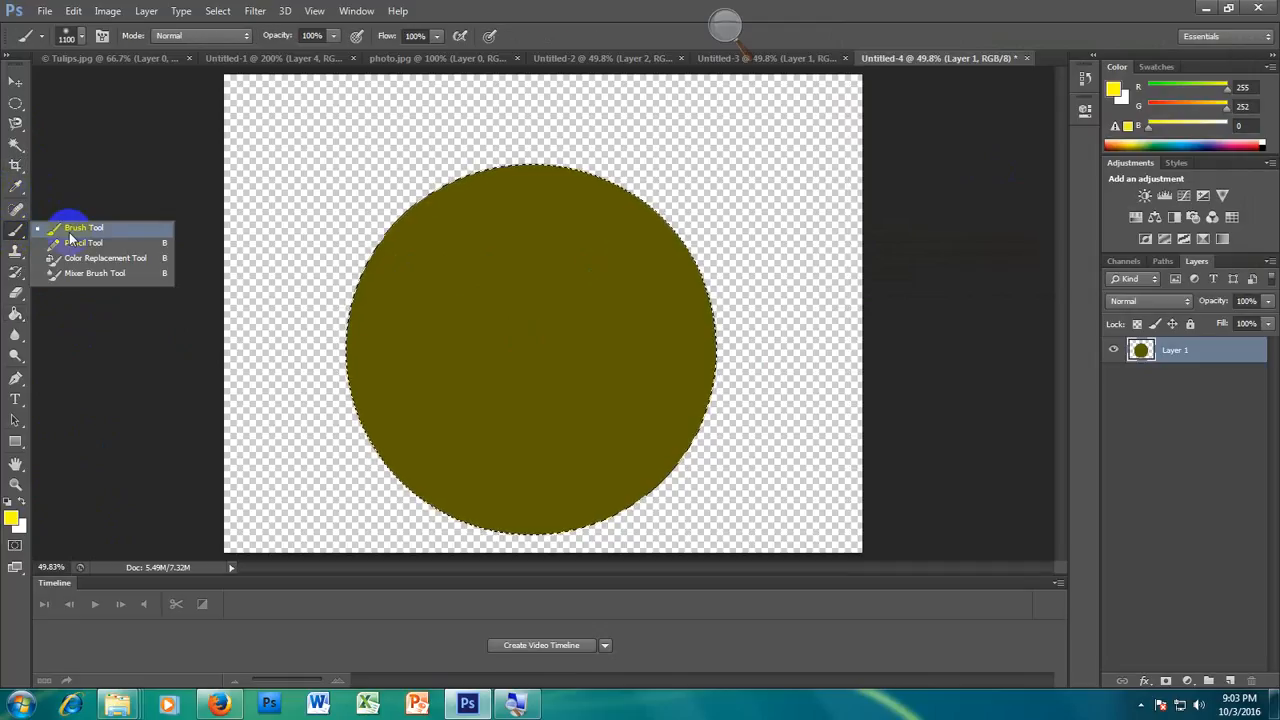
pyautogui.click(80, 229)
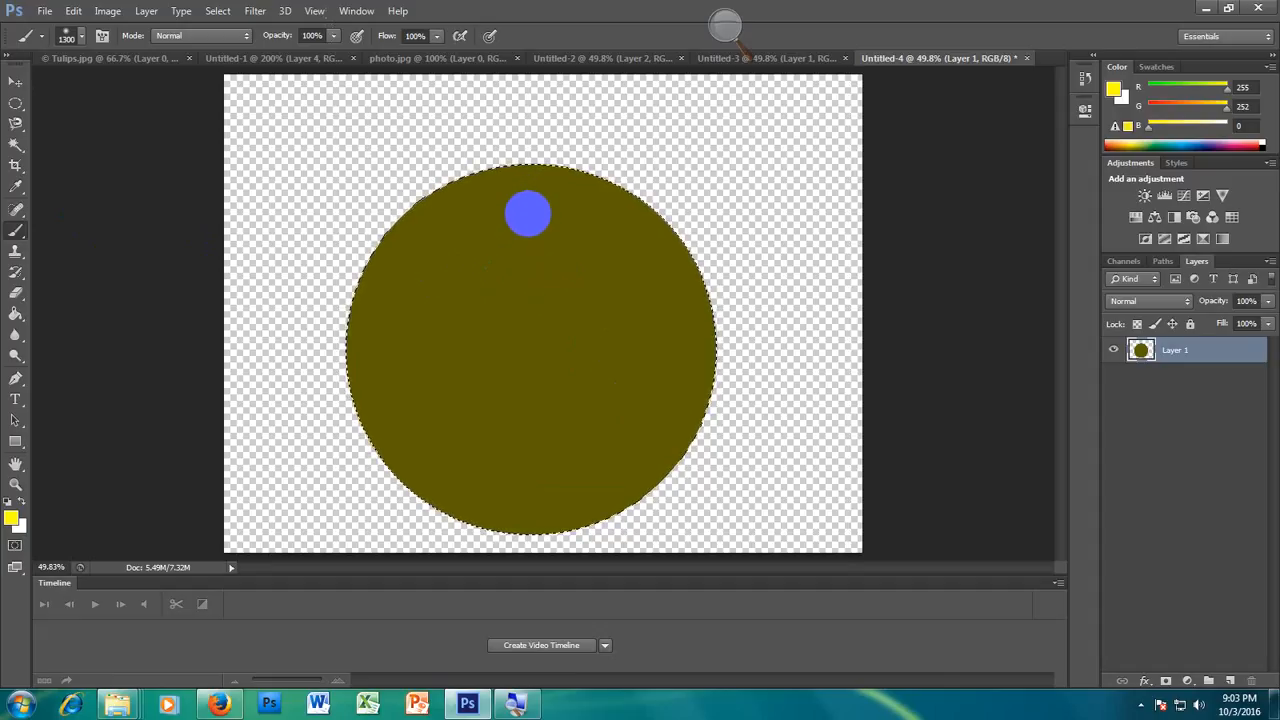
pyautogui.click(528, 213)
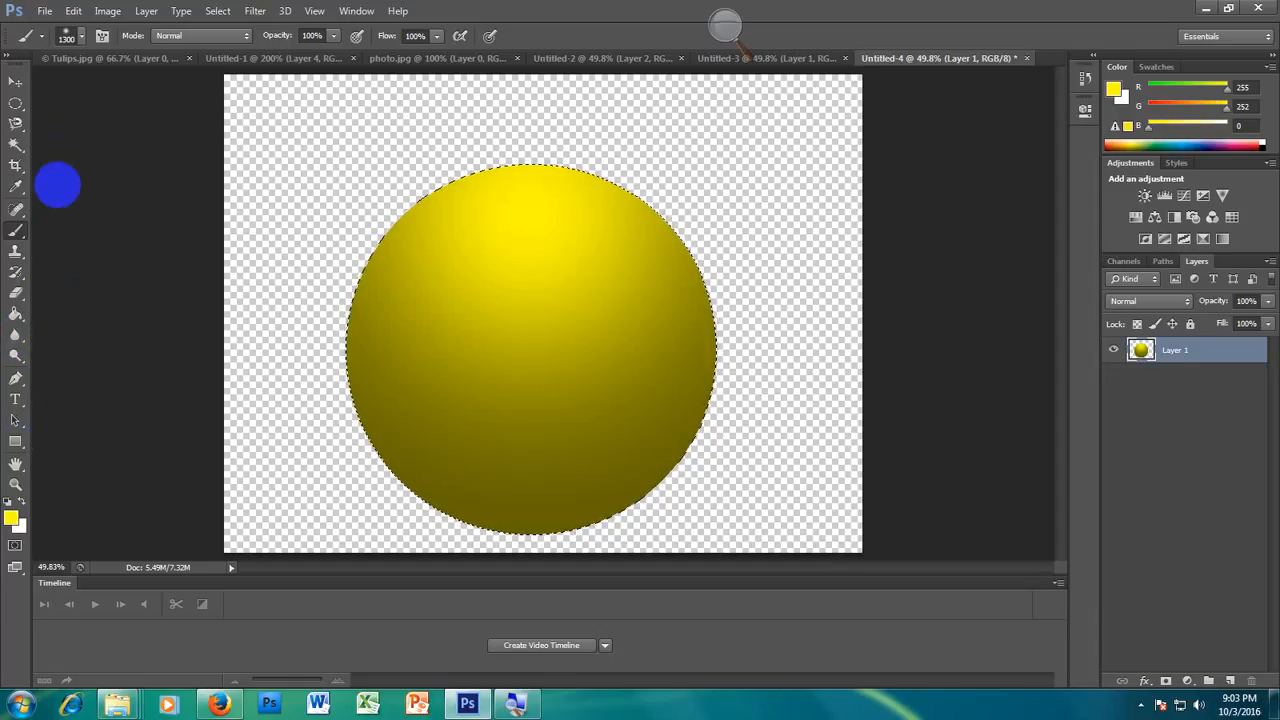
pyautogui.click(220, 11)
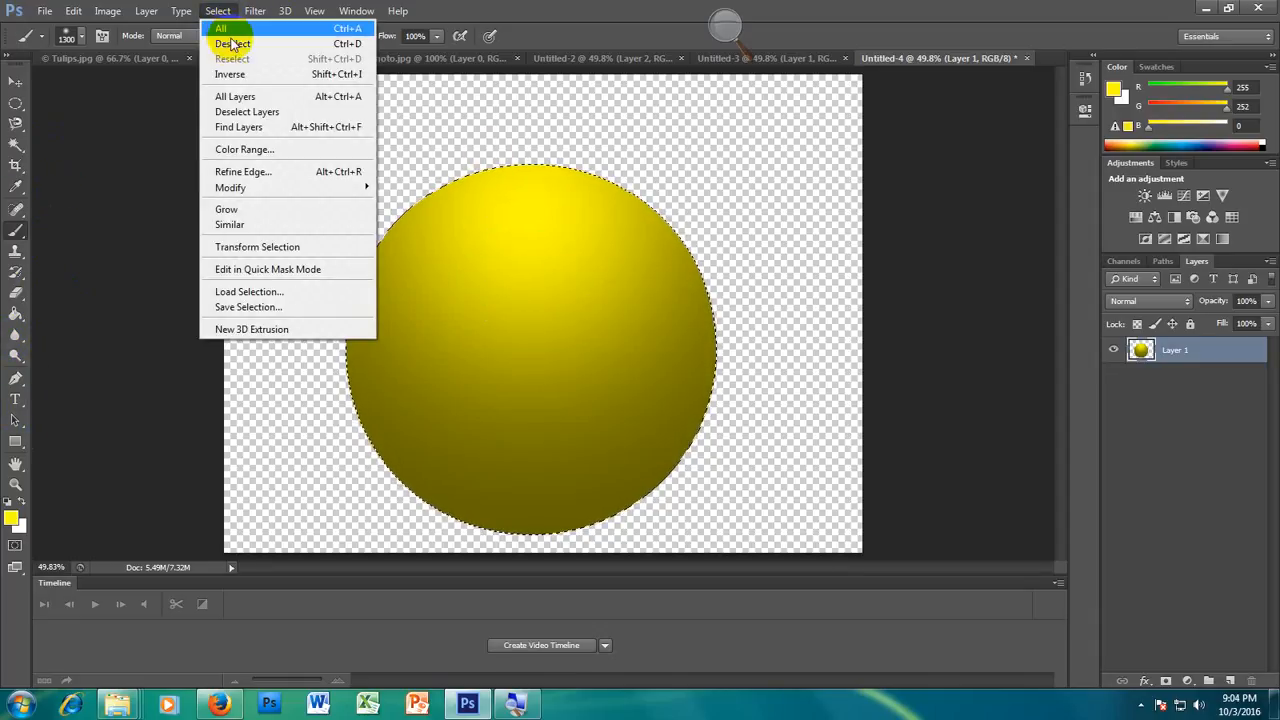
pyautogui.click(344, 47)
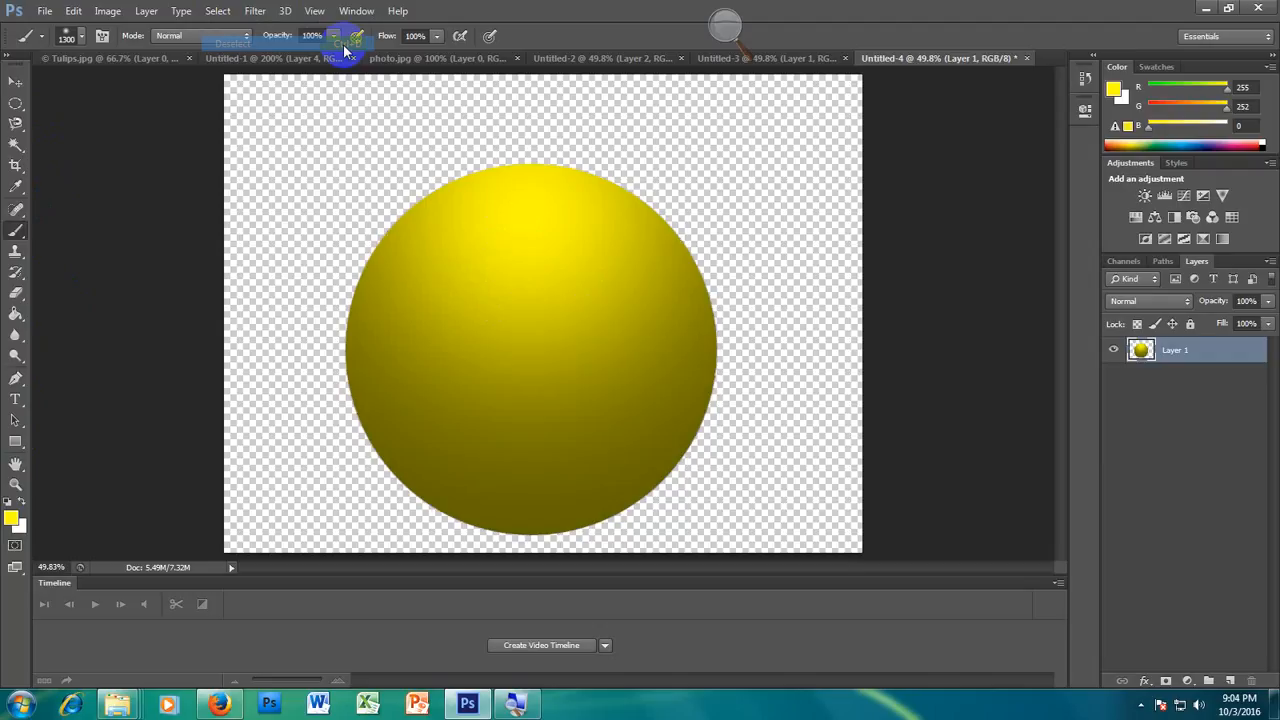
# Step: Draw a small, flat elliptical selection at the upper edge of the yellow ball
pyautogui.rightClick(15, 104)
pyautogui.click(80, 118)
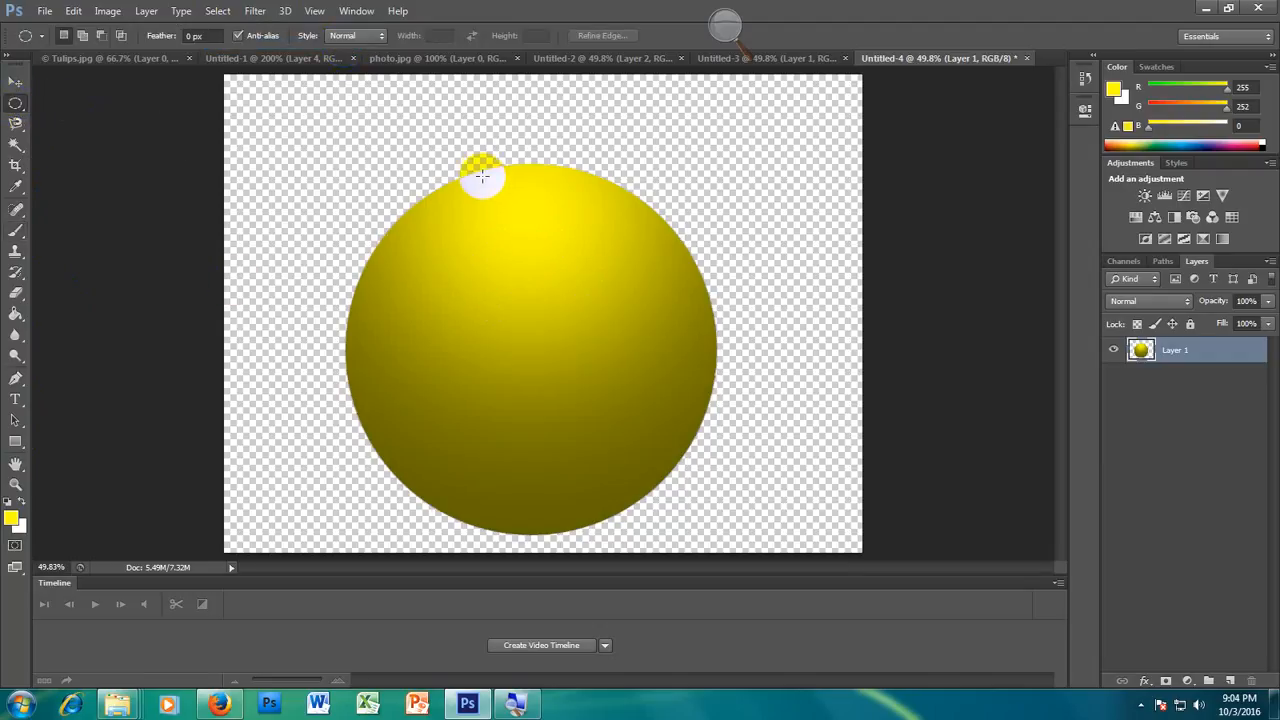
pyautogui.moveTo(480, 172); pyautogui.dragTo(544, 197)
# Step: Make white (ffffff) the foreground colour
pyautogui.click(22, 502)
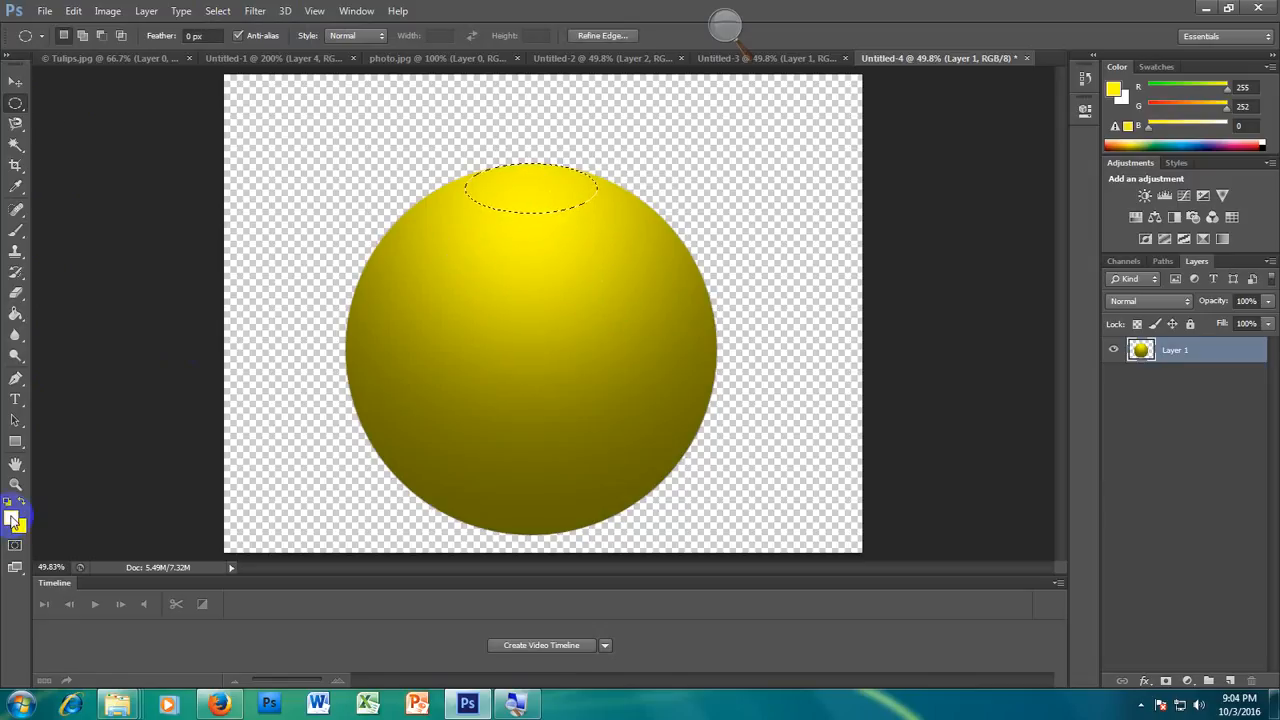
pyautogui.click(13, 518)
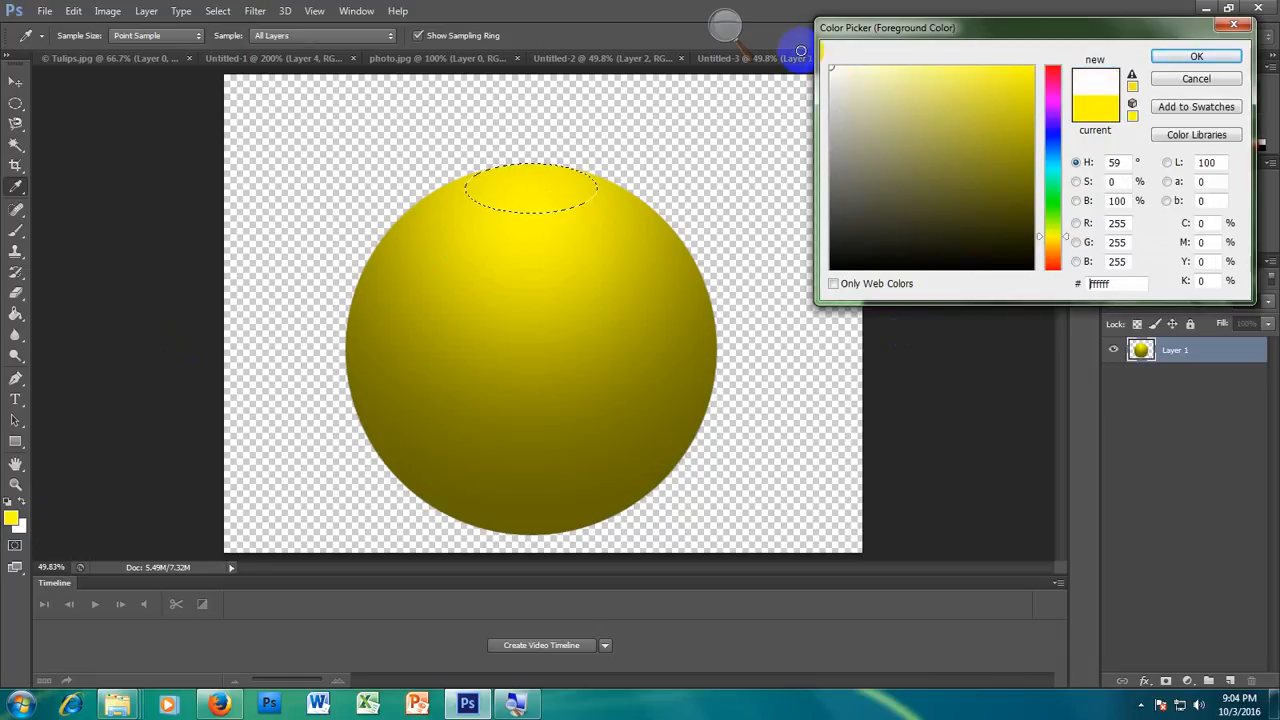
pyautogui.click(1200, 57)
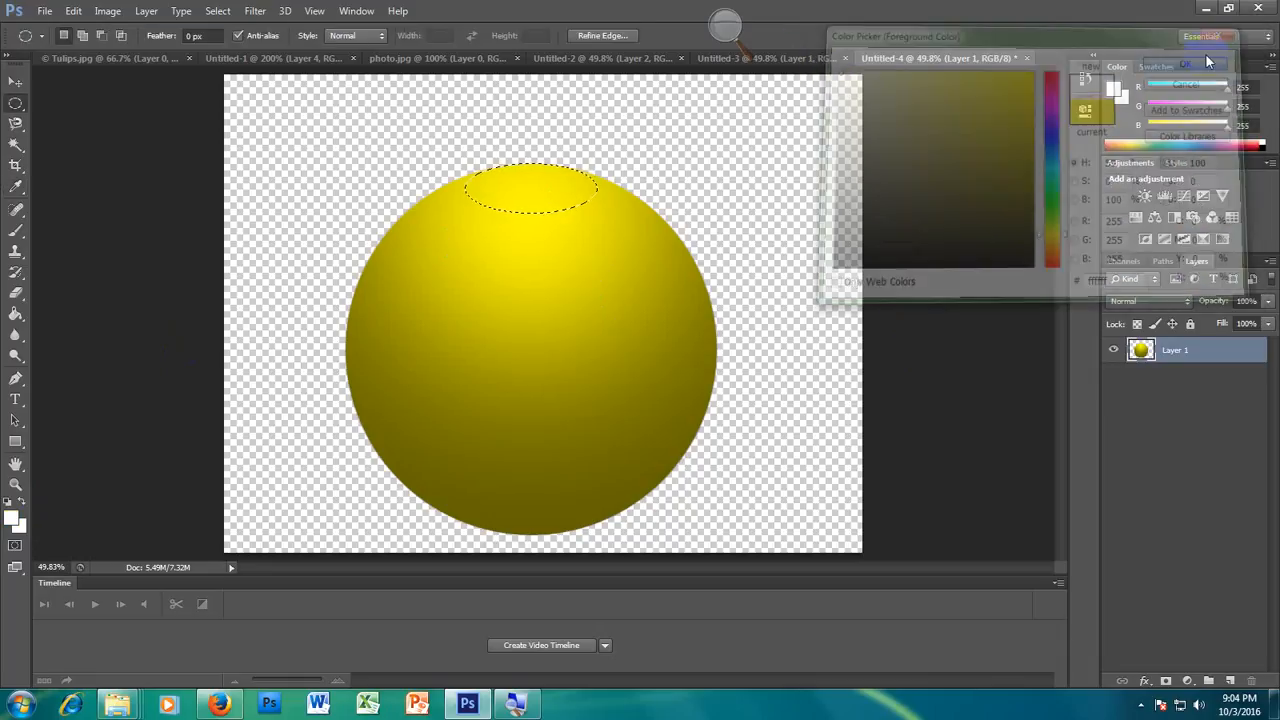
# Step: Paint a soft white shine inside the small ellipse with a 700 px brush, and deselect it
pyautogui.click(16, 231)
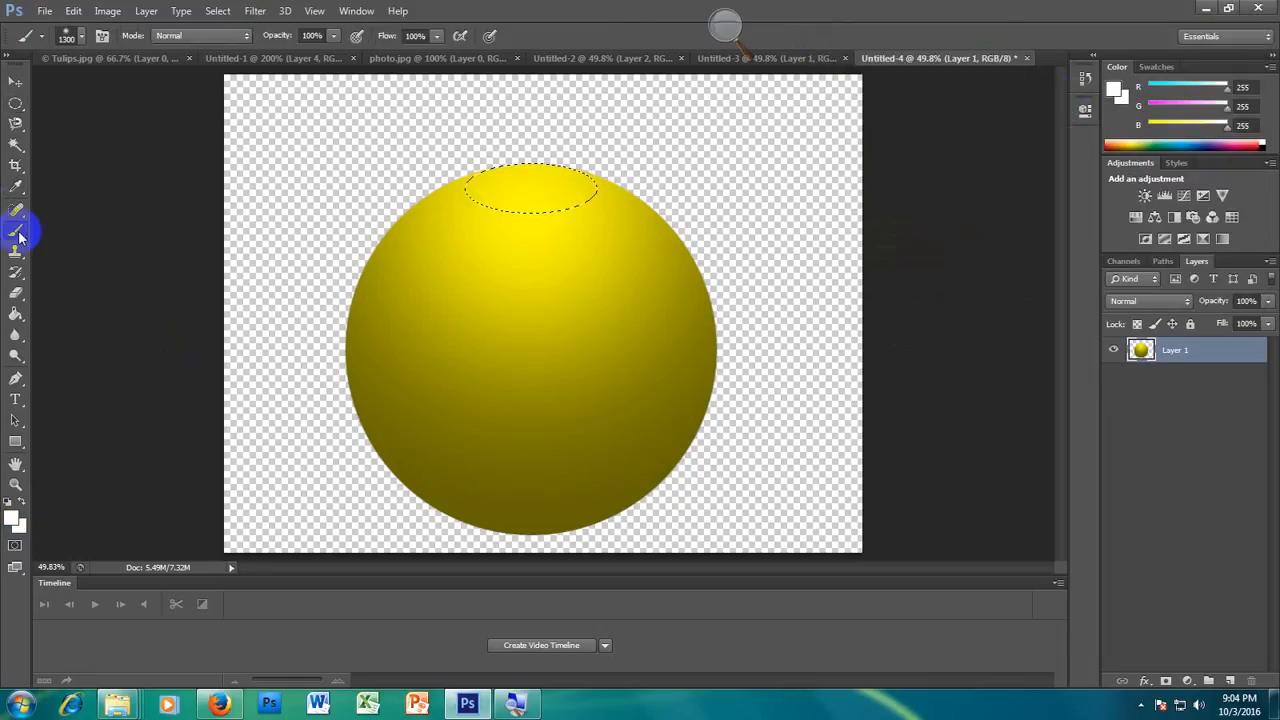
pyautogui.rightClick(15, 236)
pyautogui.click(109, 230)
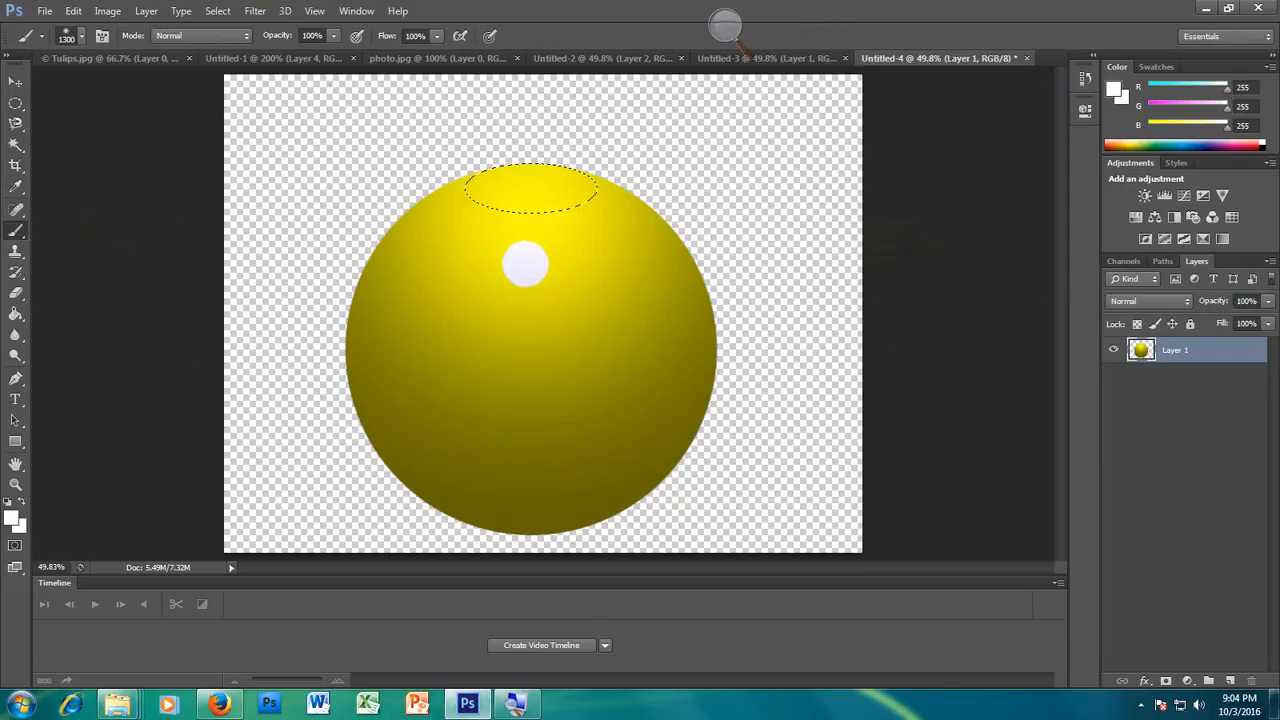
pyautogui.press('[')
pyautogui.press('[')
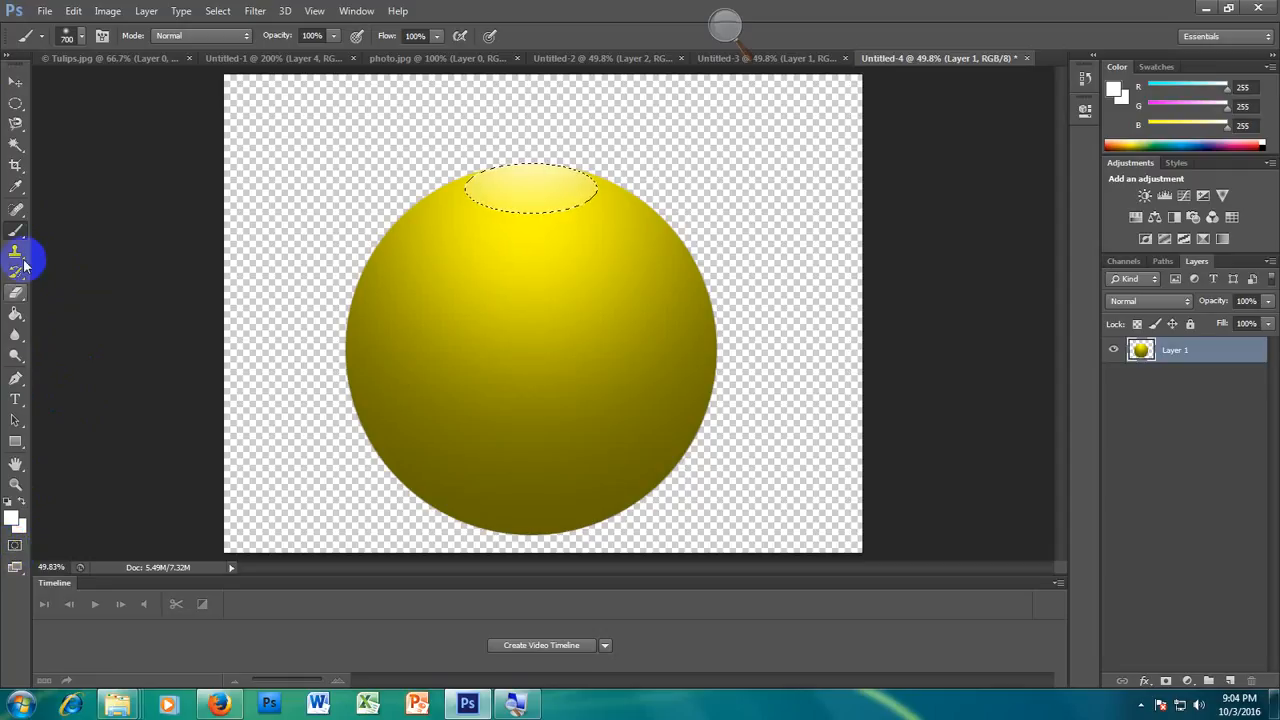
pyautogui.click(217, 10)
pyautogui.click(234, 44)
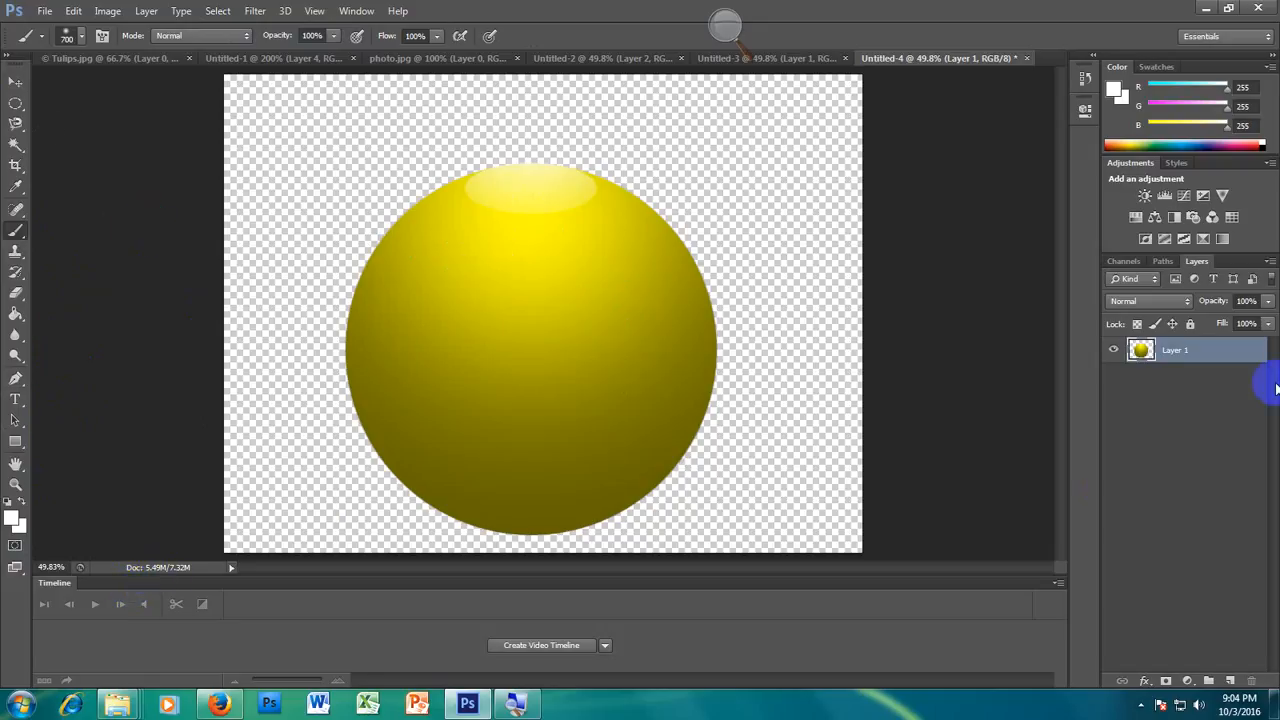
# Step: Add a new blank layer above the yellow ball layer with the default settings
pyautogui.click(146, 11)
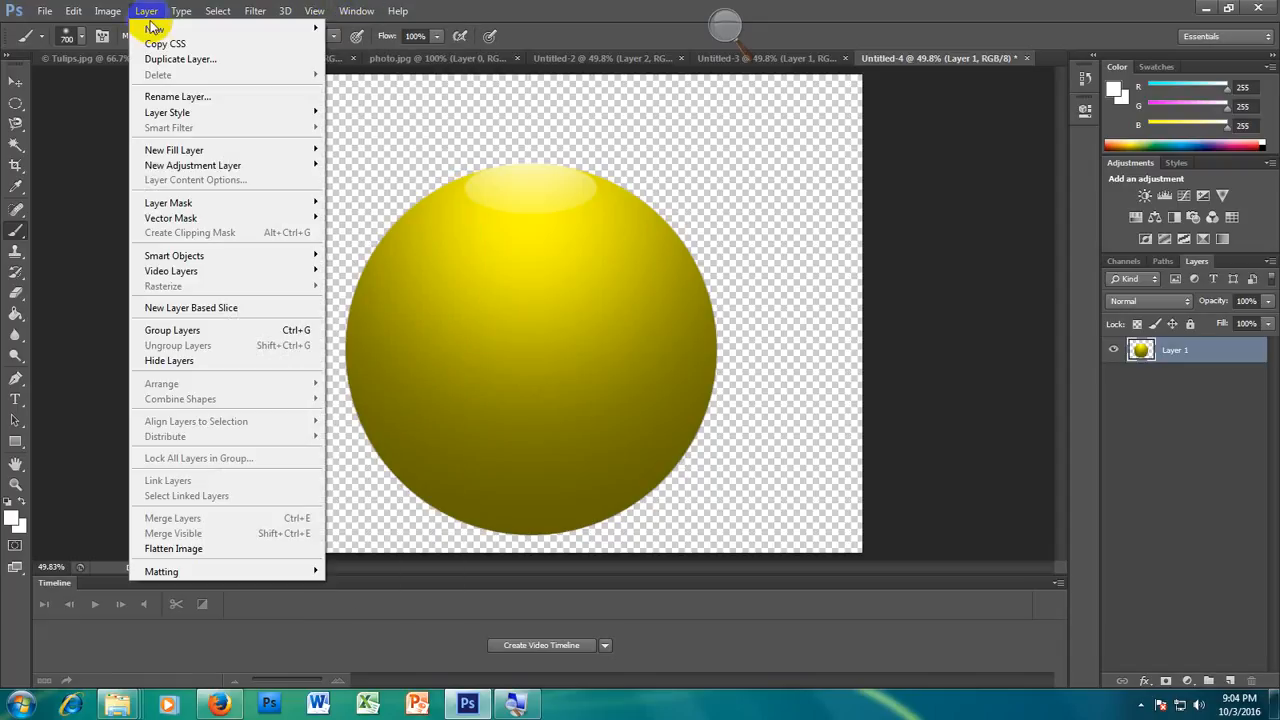
pyautogui.moveTo(229, 28)
pyautogui.click(352, 30)
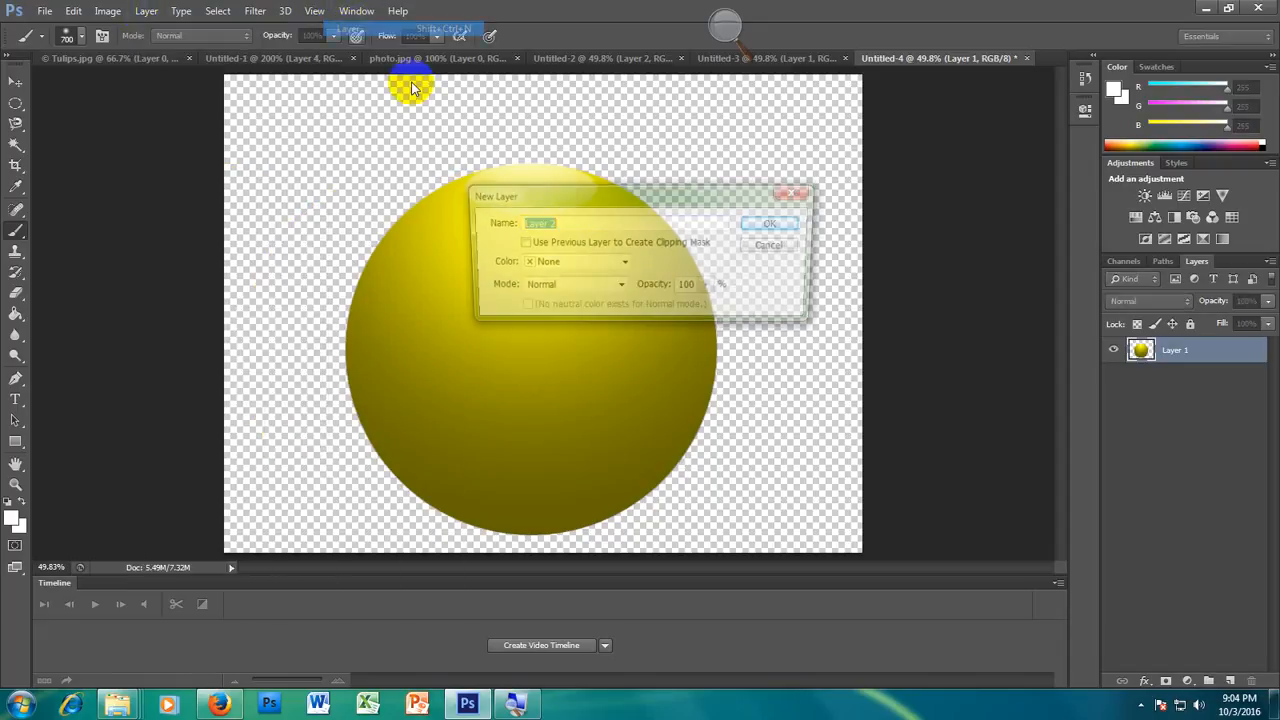
pyautogui.click(778, 223)
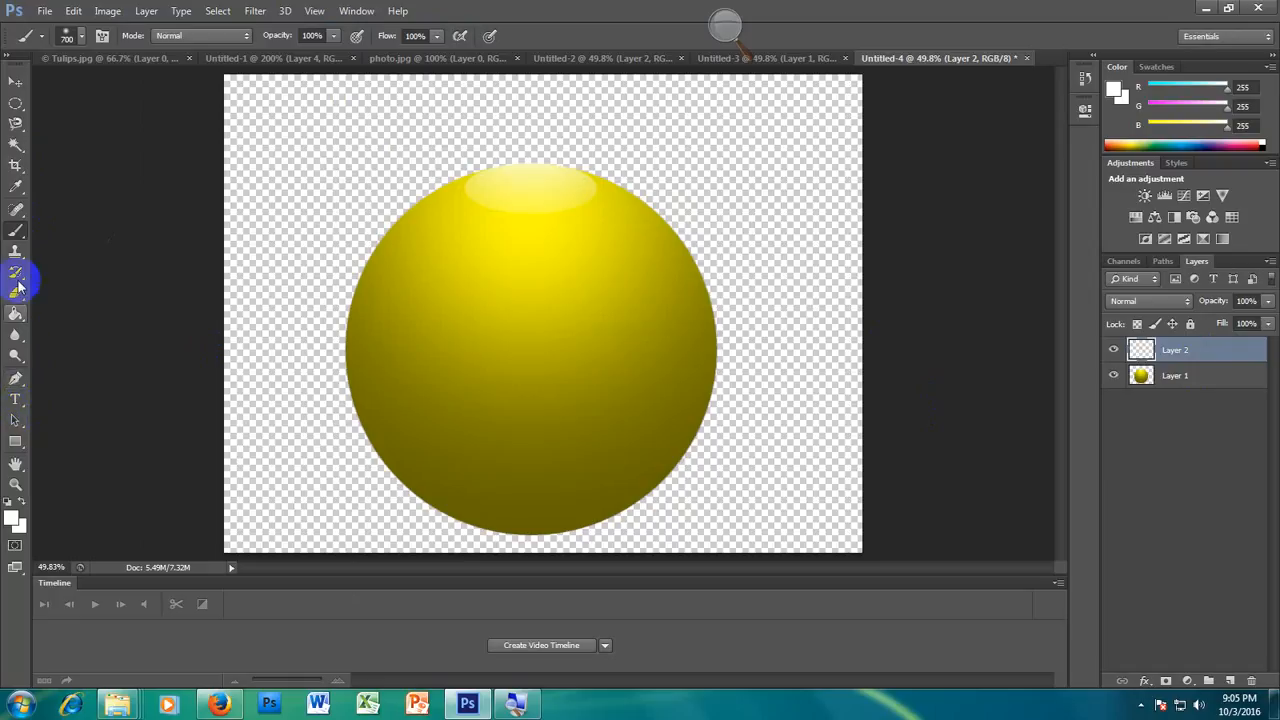
# Step: Make black (000000) the foreground colour
pyautogui.click(11, 522)
pyautogui.moveTo(1000, 243); pyautogui.dragTo(834, 277)
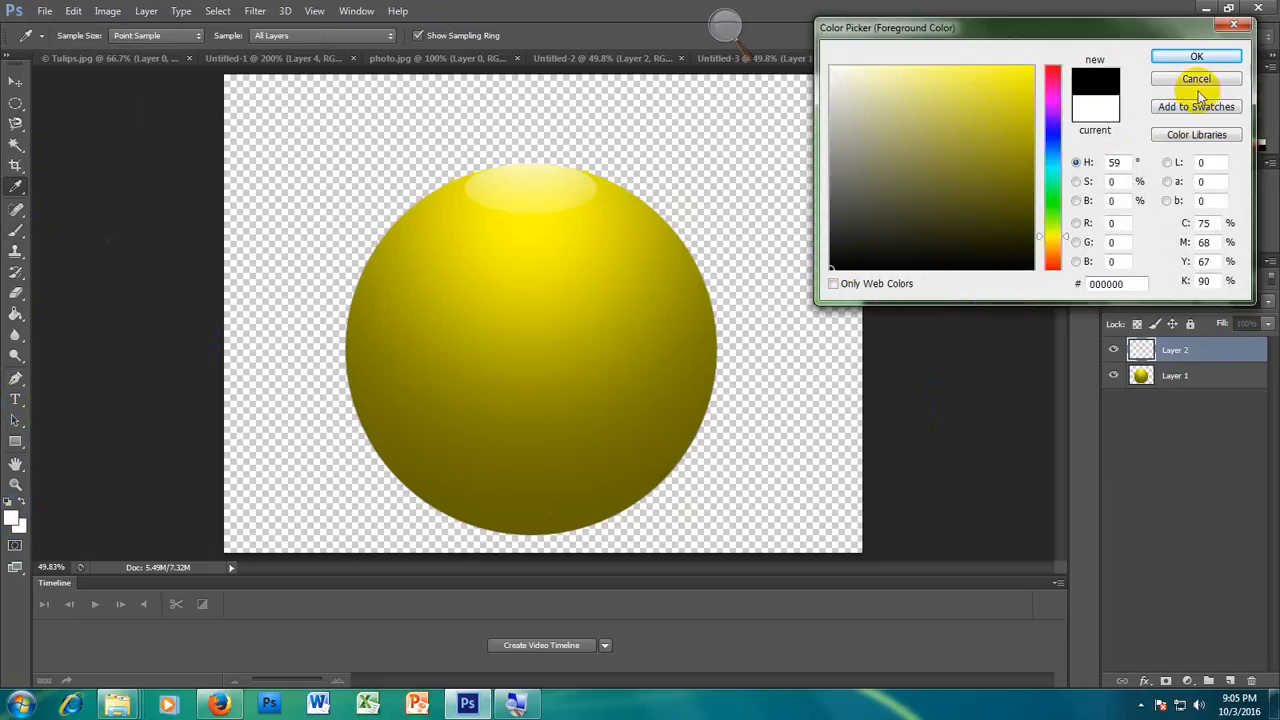
pyautogui.click(1190, 60)
# Step: Paint a single soft black spot over the centre of the ball on the new layer with a 1200 px brush
pyautogui.press('b')
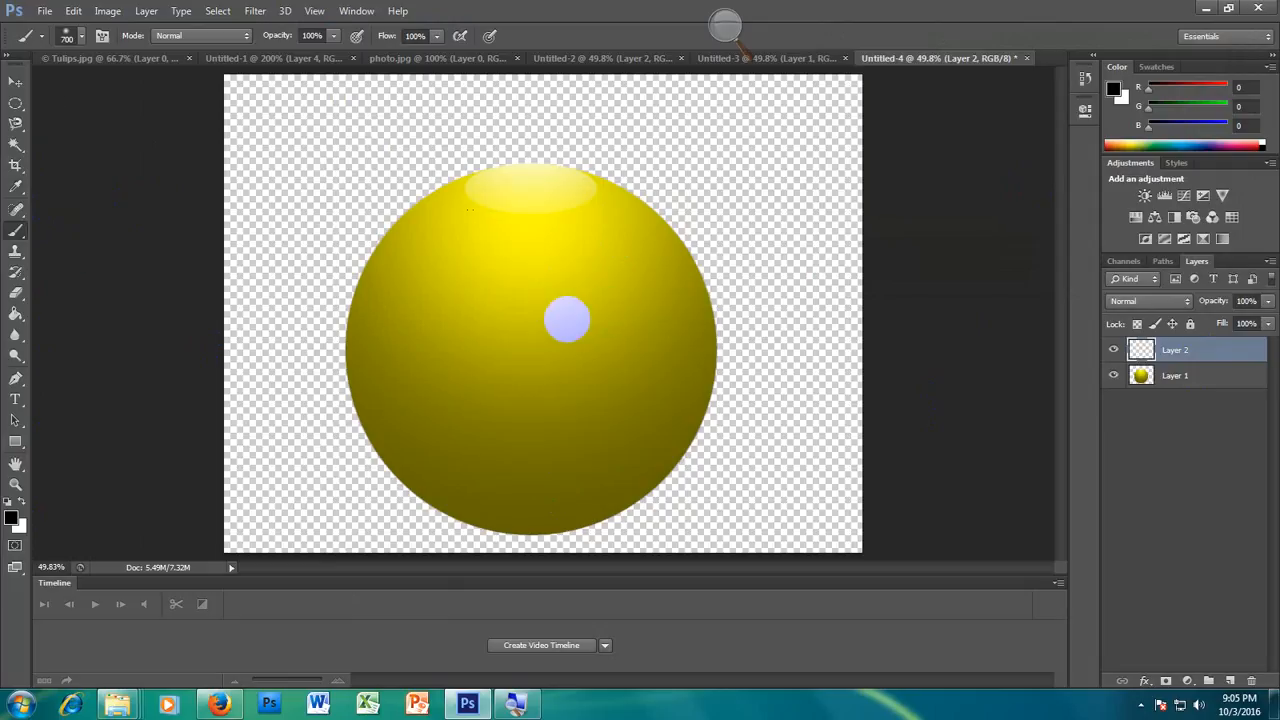
pyautogui.press(']')
pyautogui.press(']')
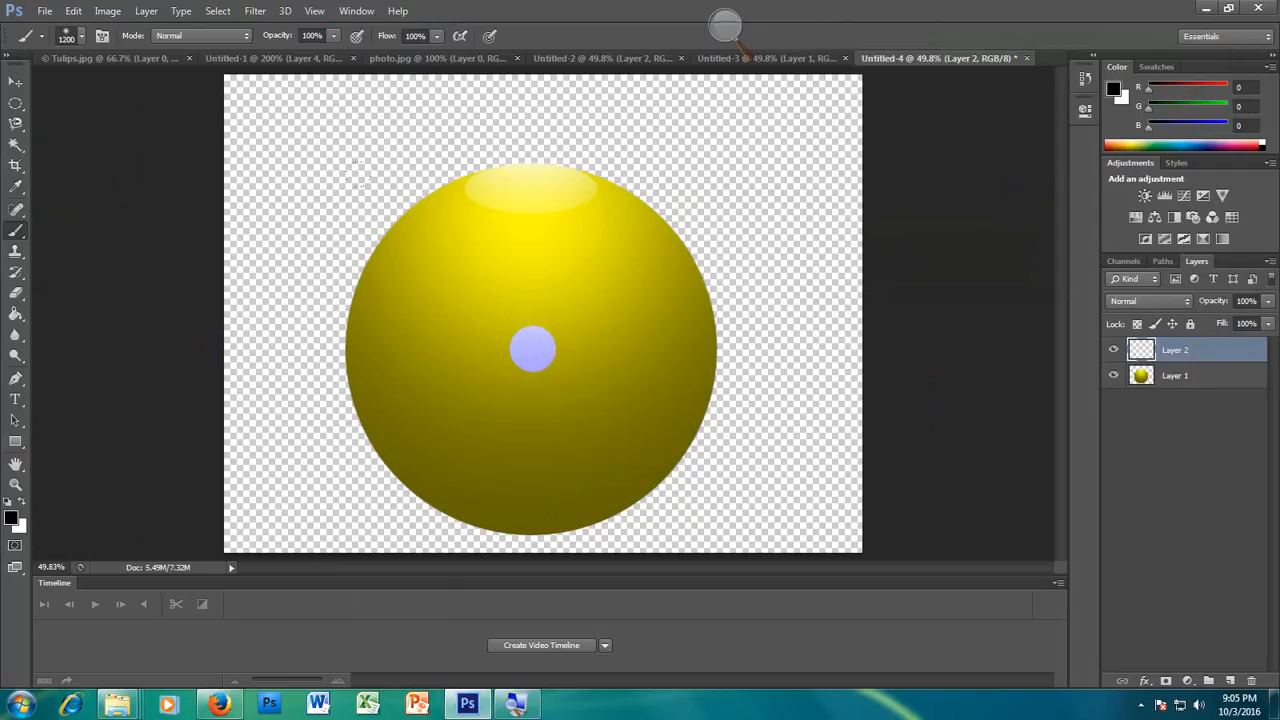
pyautogui.click(532, 348)
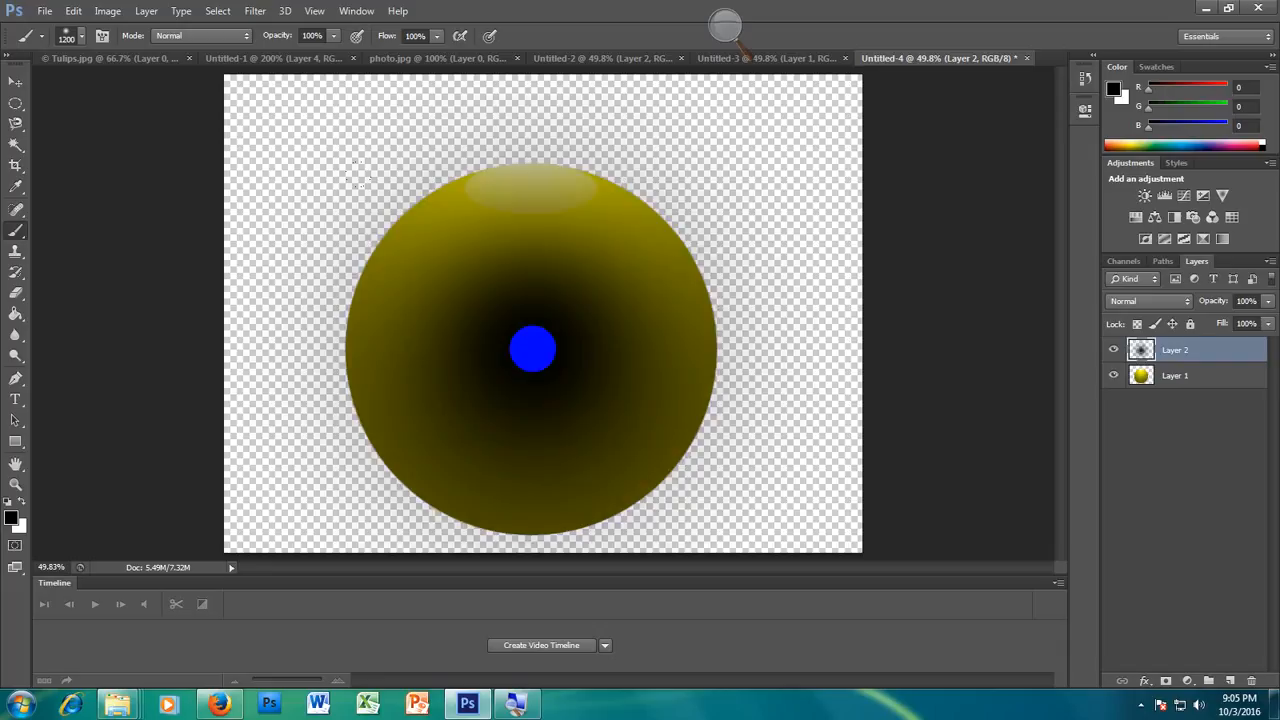
# Step: Free-transform the black spot down to about 9% of its height, forming a flat shadow under the base of the ball
pyautogui.click(73, 11)
pyautogui.click(107, 307)
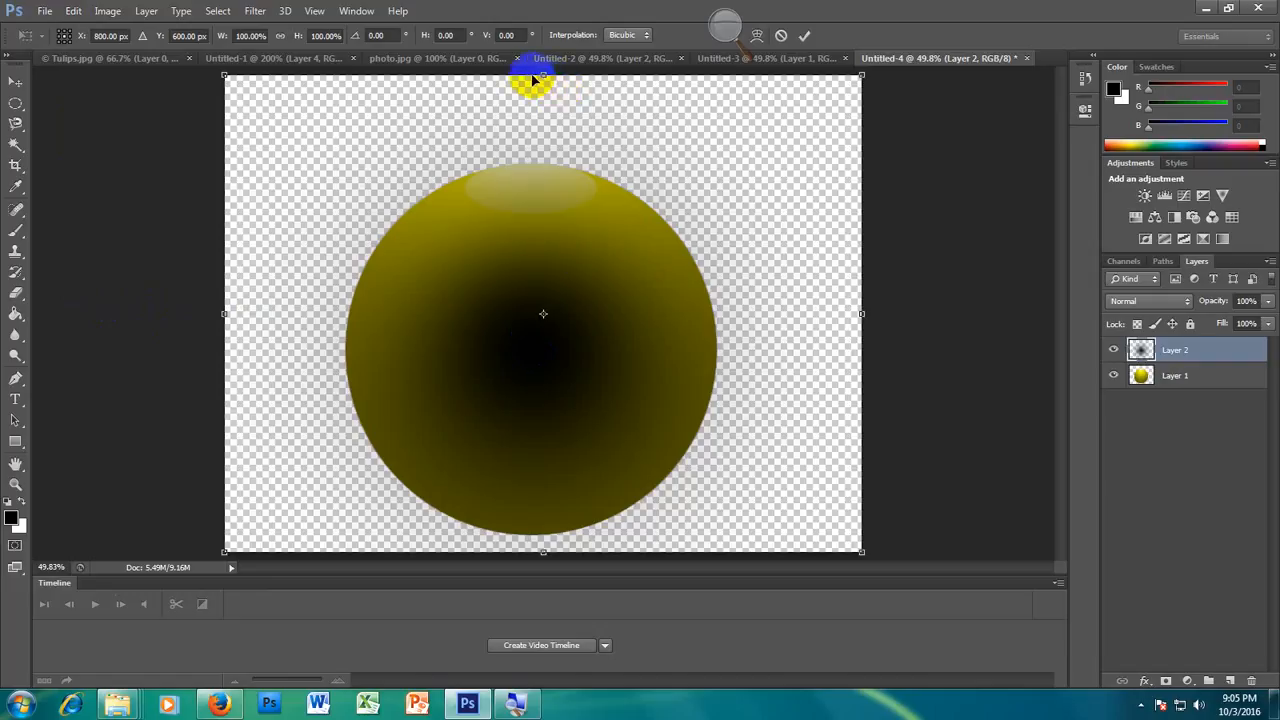
pyautogui.moveTo(543, 75); pyautogui.dragTo(531, 514)
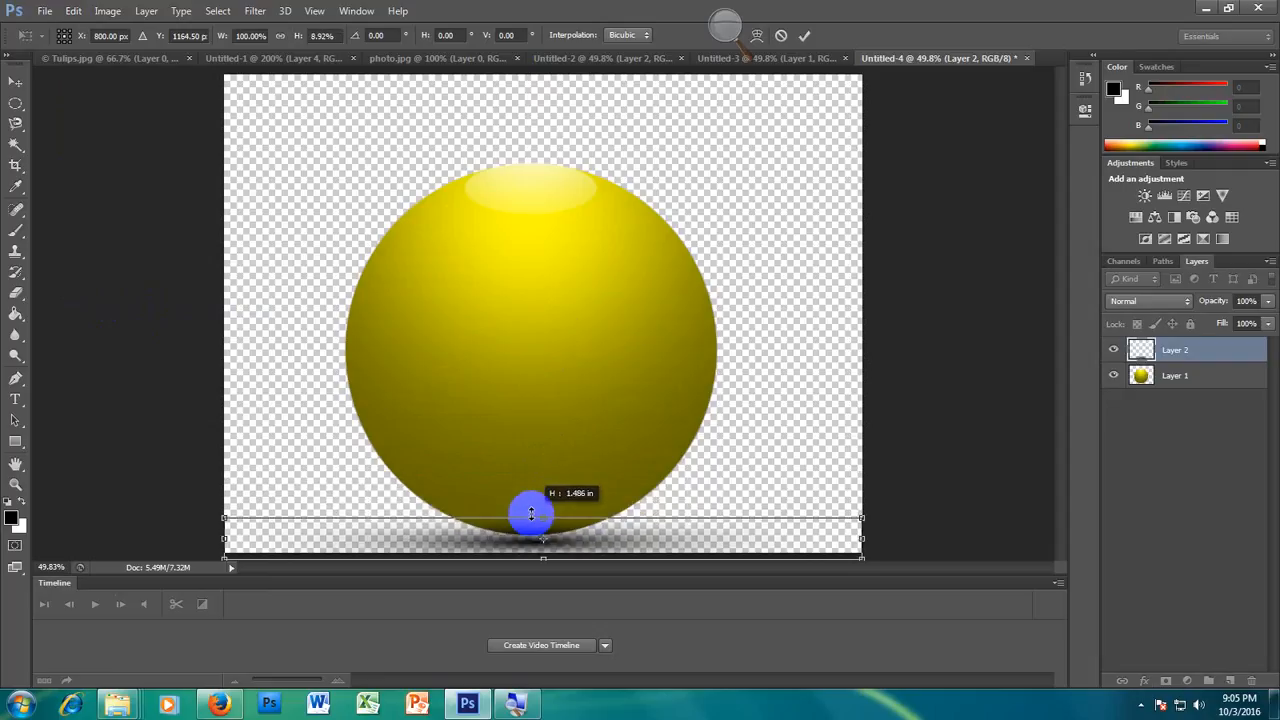
pyautogui.press('Return')
pyautogui.press('b')
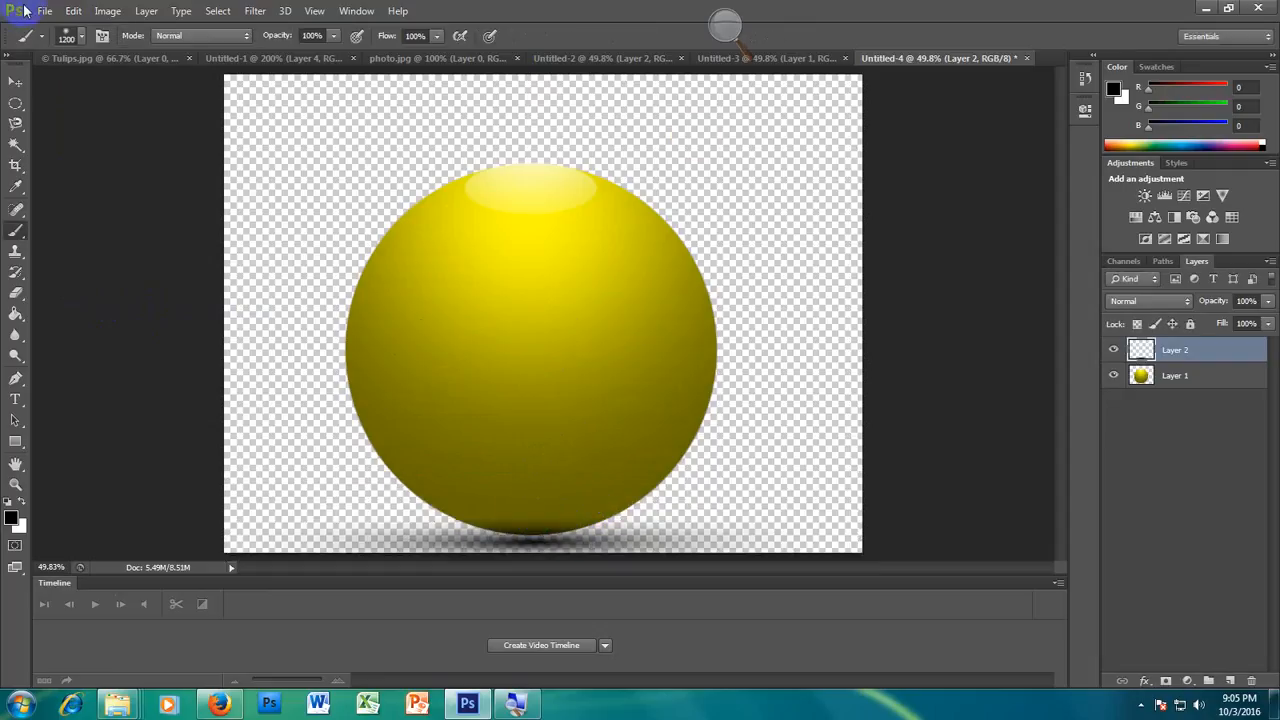
# Step: Try the shadow layer below the ball layer in the stacking order, and return it above the ball
pyautogui.click(18, 80)
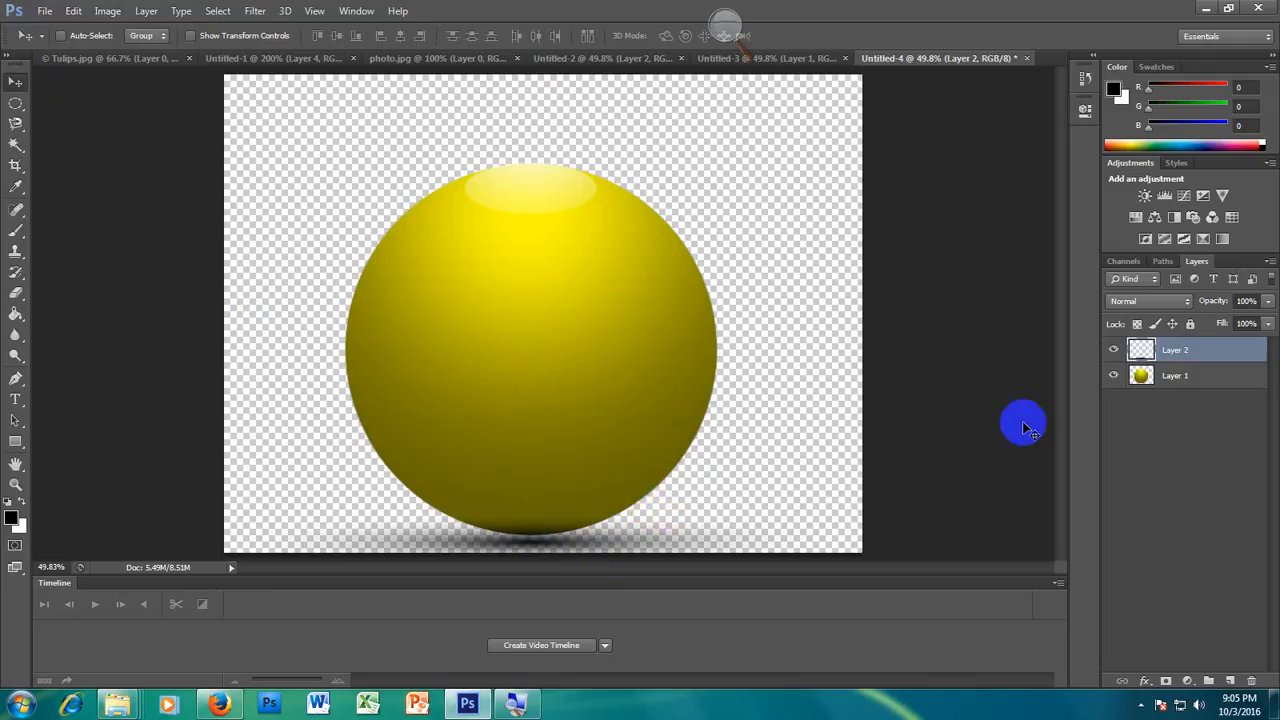
pyautogui.moveTo(1187, 352); pyautogui.dragTo(1184, 393)
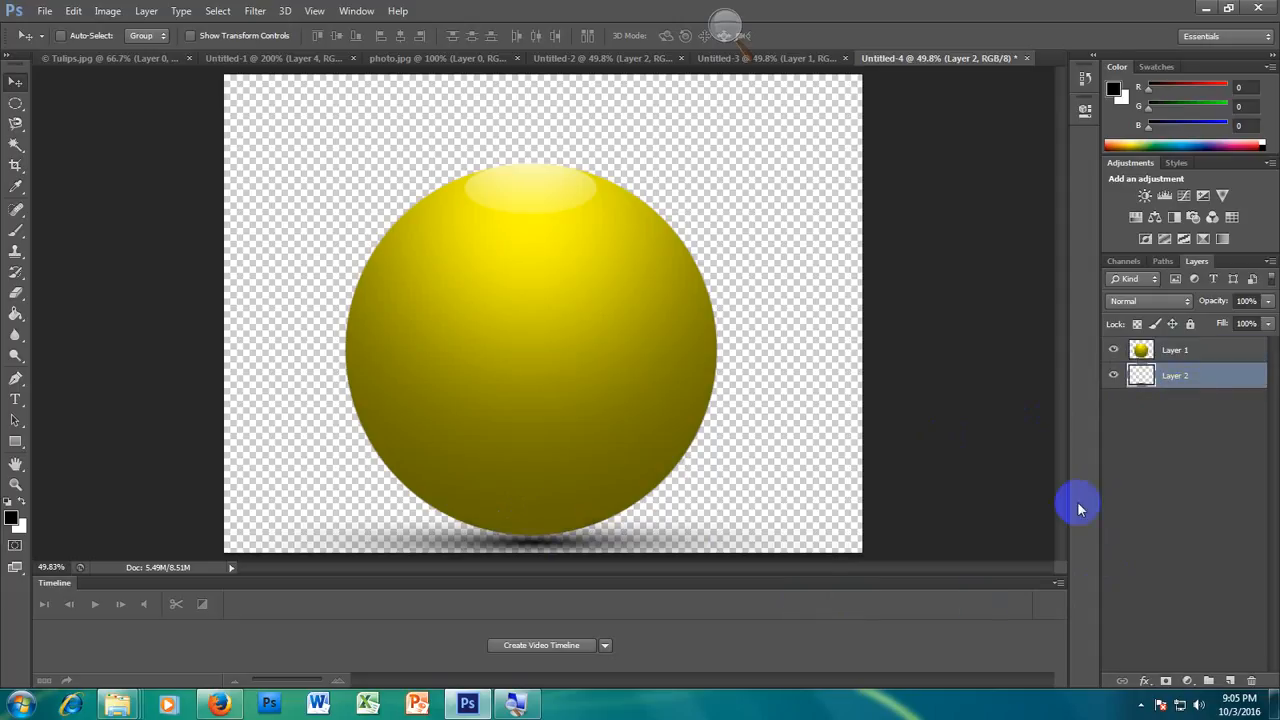
pyautogui.moveTo(1182, 374); pyautogui.dragTo(1204, 346)
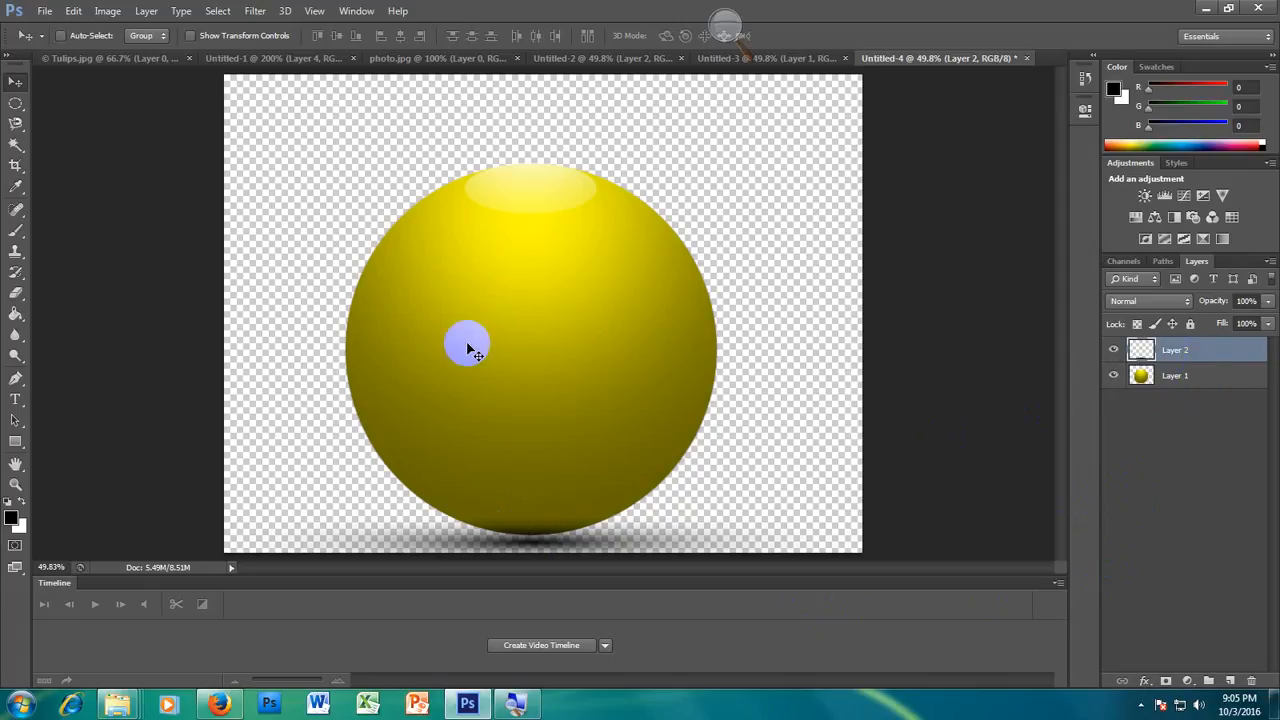
# Step: Start saving the document under the file name magic ball in Photoshop (PSD) format
pyautogui.click(47, 14)
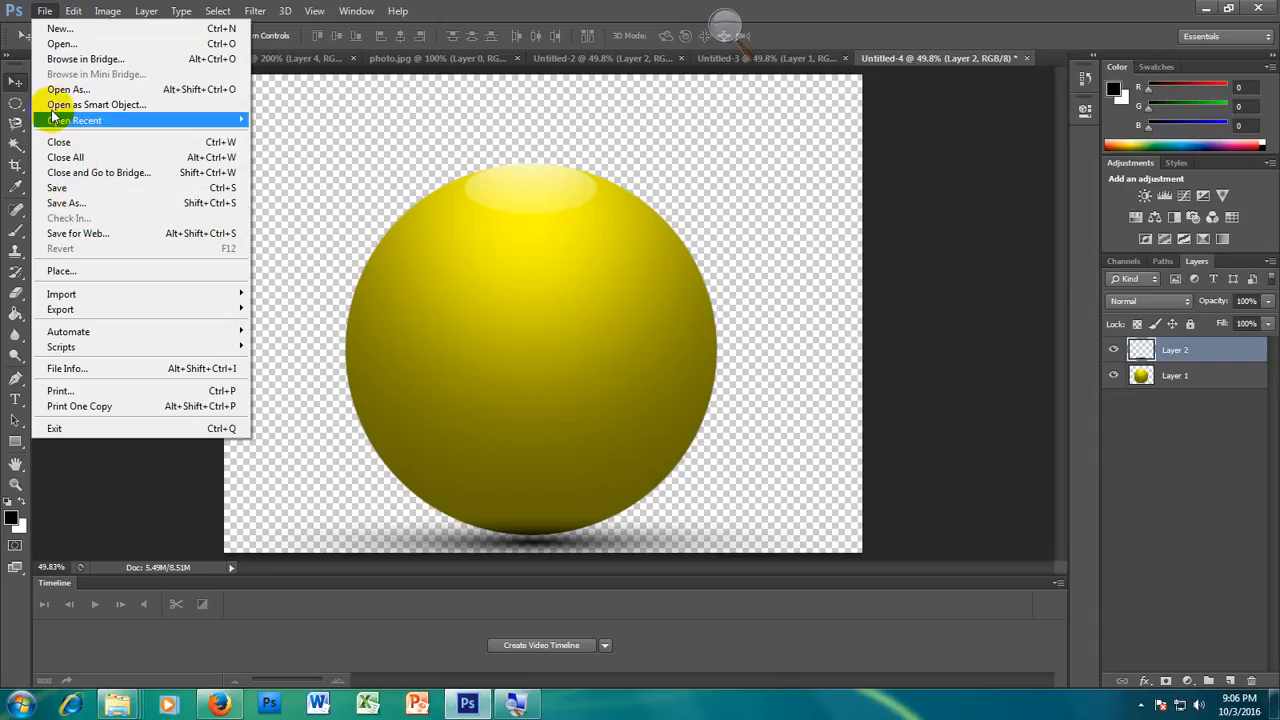
pyautogui.click(65, 203)
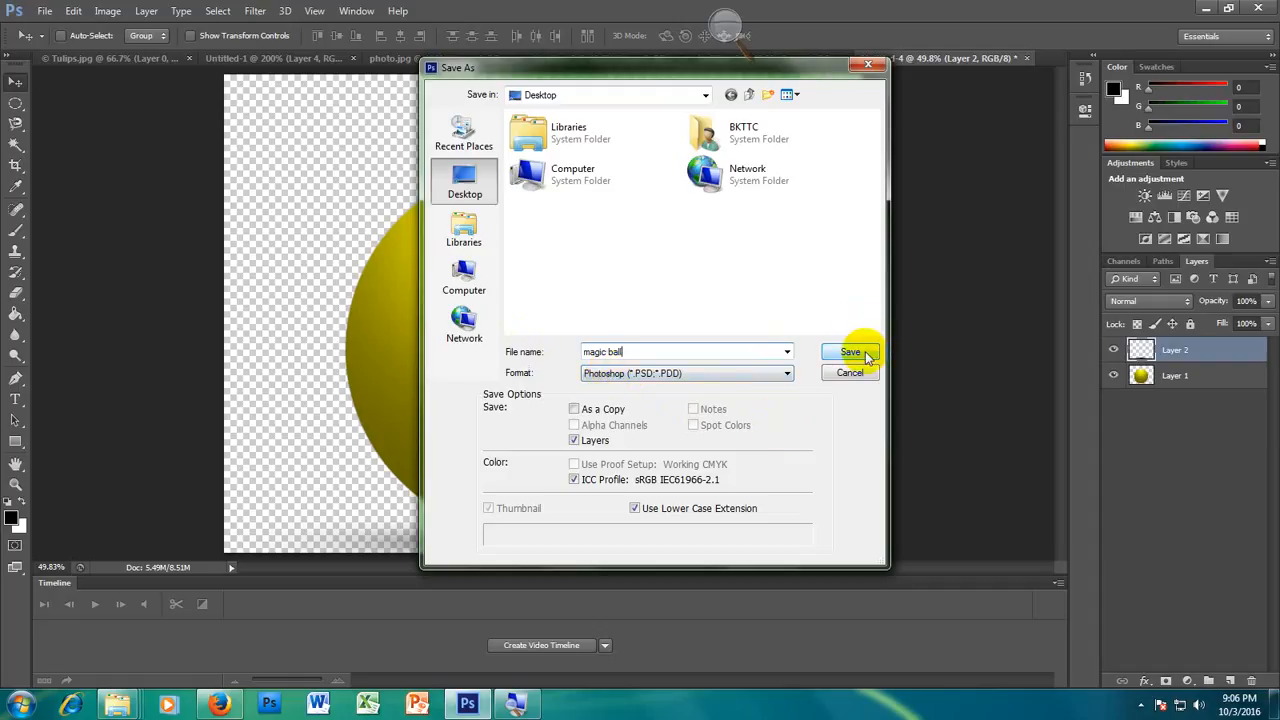
pyautogui.rightClick(719, 244)
pyautogui.moveTo(770, 408)
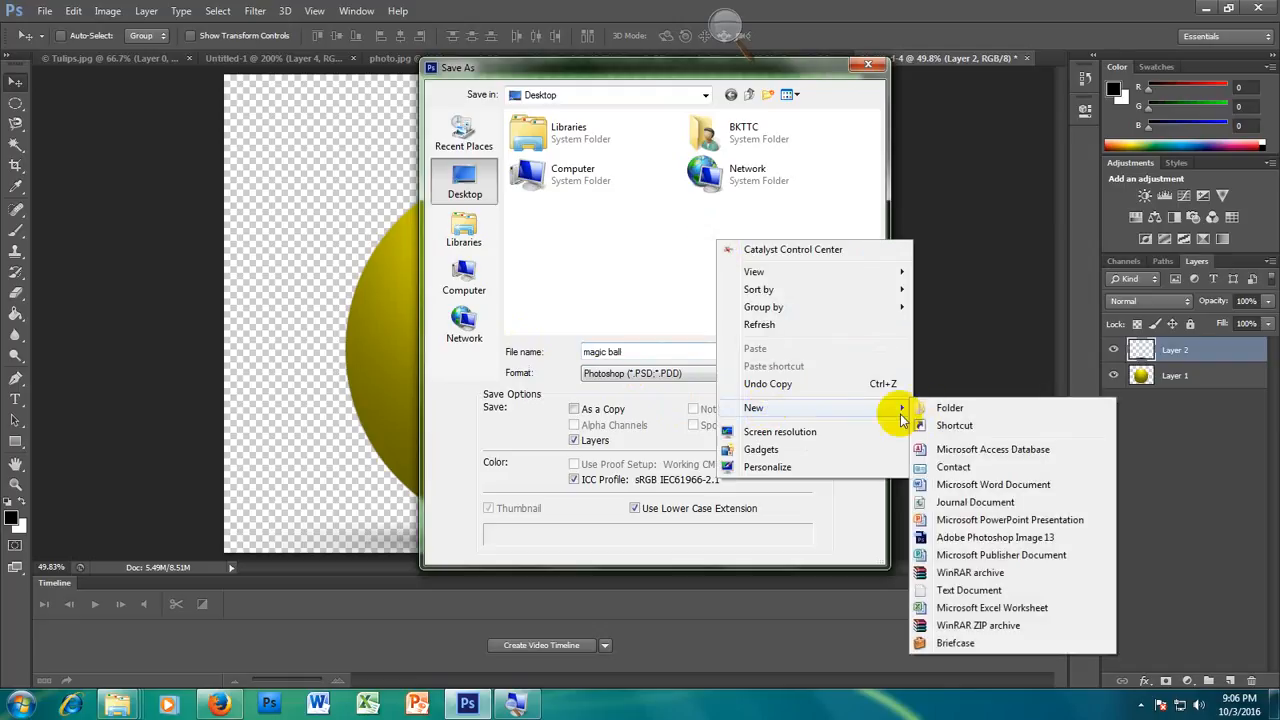
pyautogui.click(651, 251)
# Step: Choose the 3-10-2016 folder, inside the graphics folder on Local Disk (E:), as the save location
pyautogui.doubleClick(571, 171)
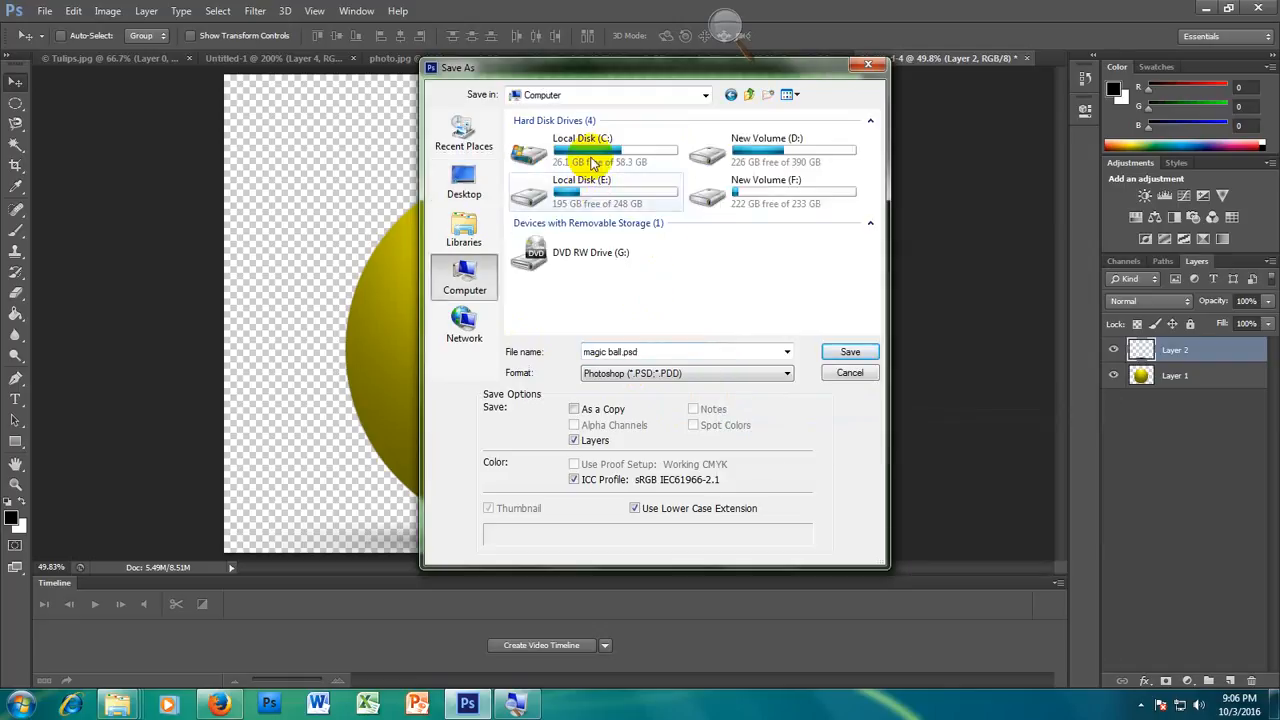
pyautogui.doubleClick(626, 192)
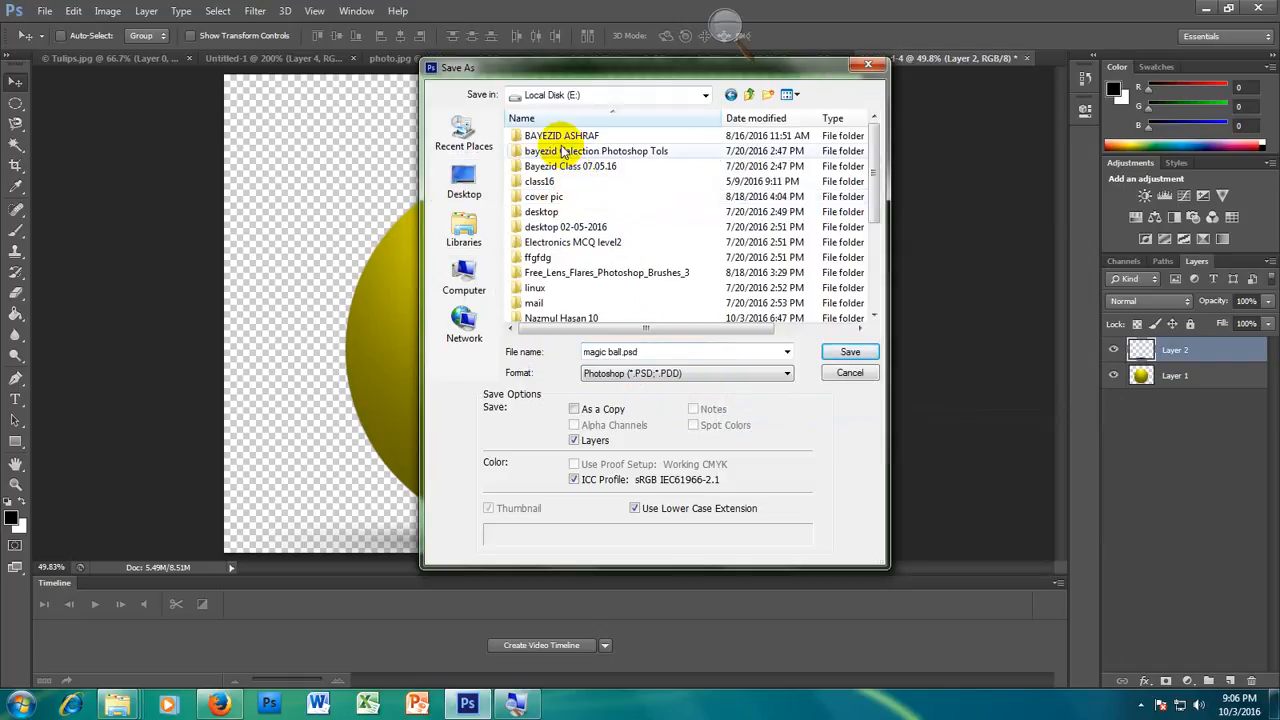
pyautogui.doubleClick(577, 316)
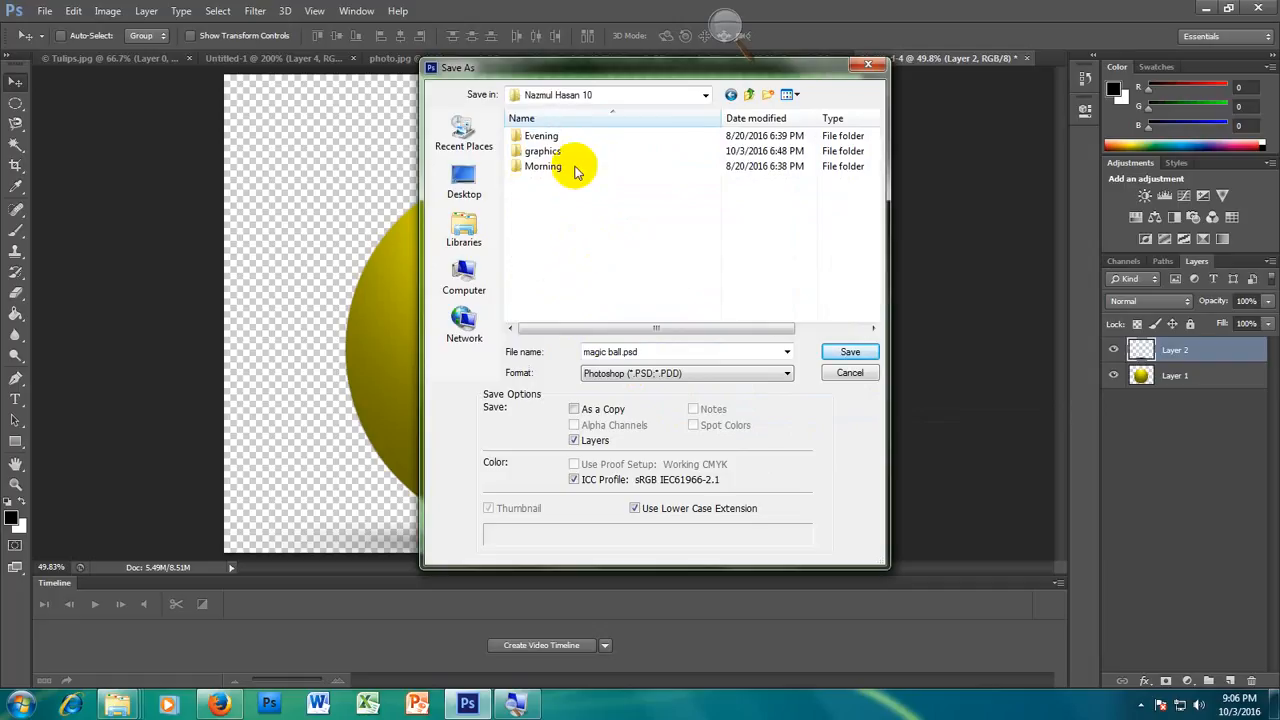
pyautogui.doubleClick(551, 150)
pyautogui.rightClick(596, 190)
pyautogui.doubleClick(545, 136)
# Step: Create a folder named today work inside 3-10-2016 and save magic ball.psd in it
pyautogui.rightClick(607, 195)
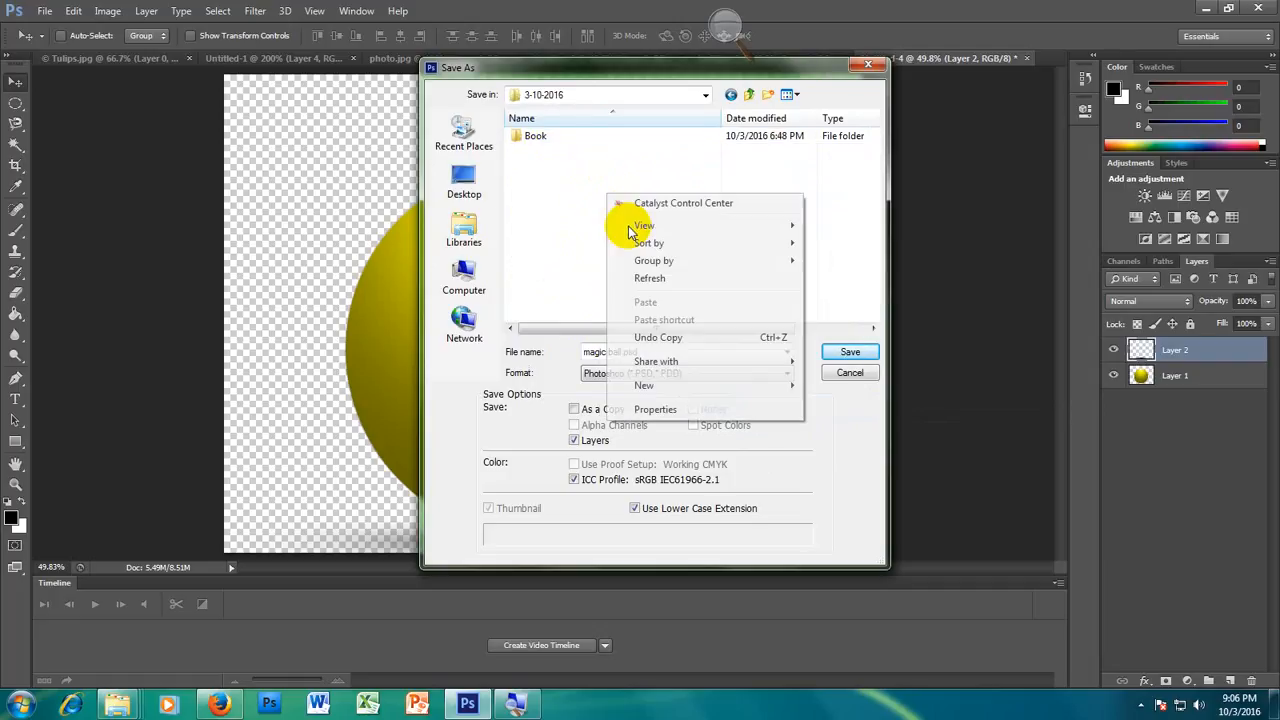
pyautogui.moveTo(655, 388)
pyautogui.click(832, 389)
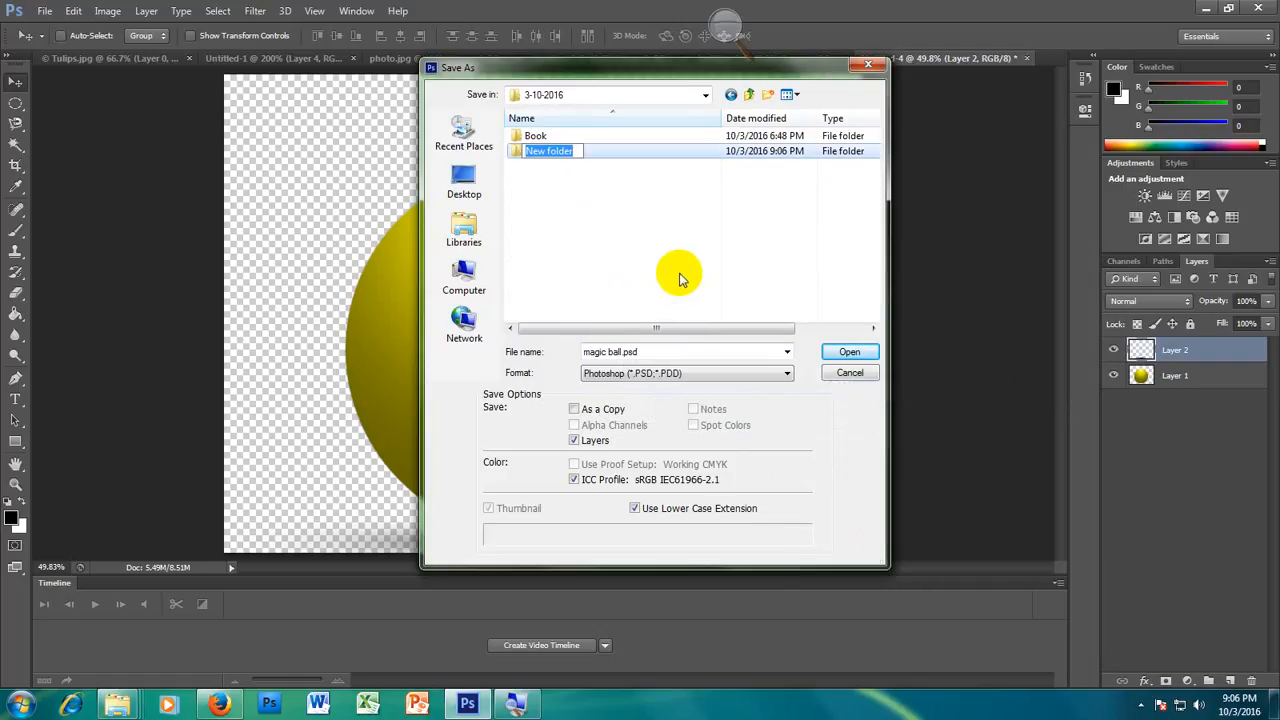
pyautogui.write('today work')
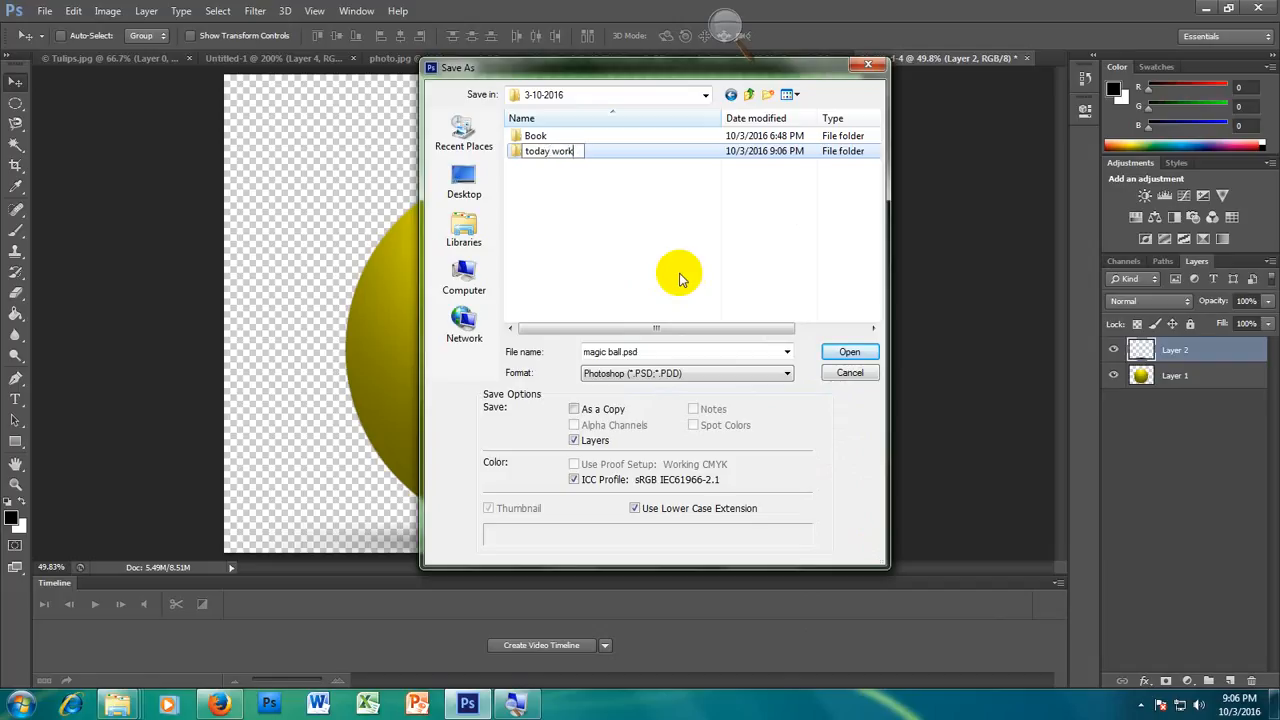
pyautogui.press('Return')
pyautogui.press('Return')
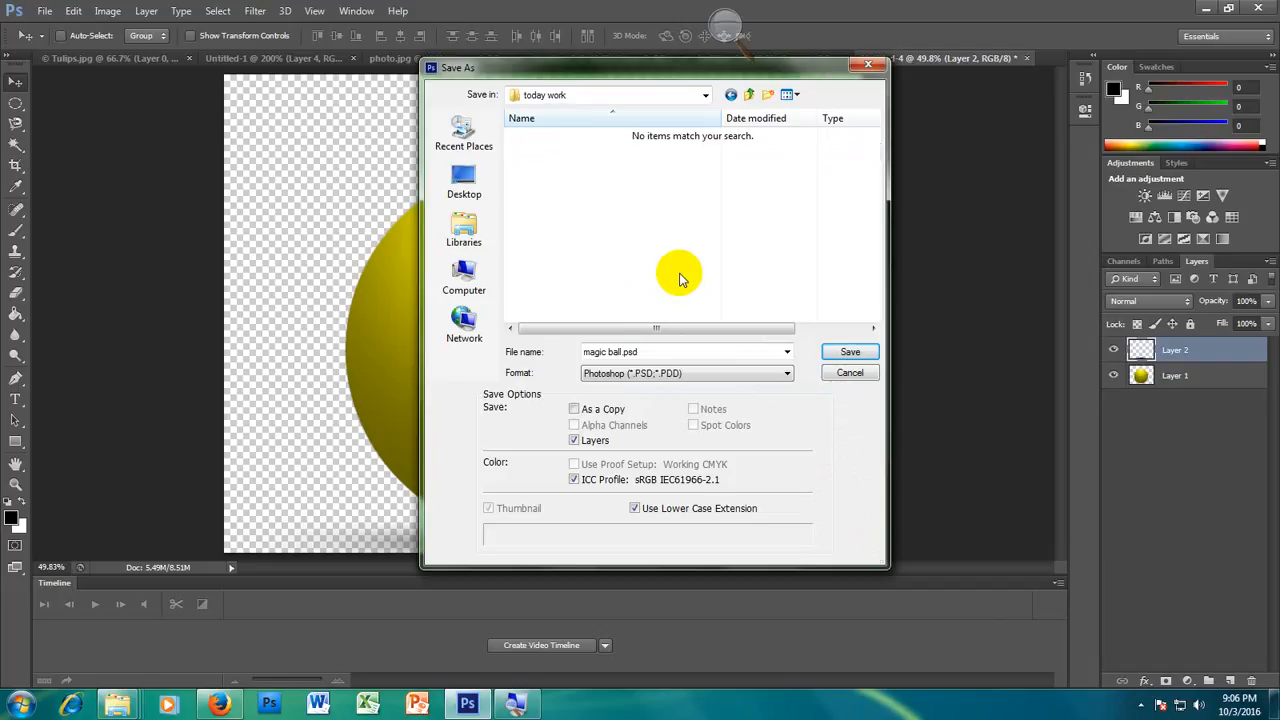
pyautogui.click(845, 352)
pyautogui.click(820, 212)
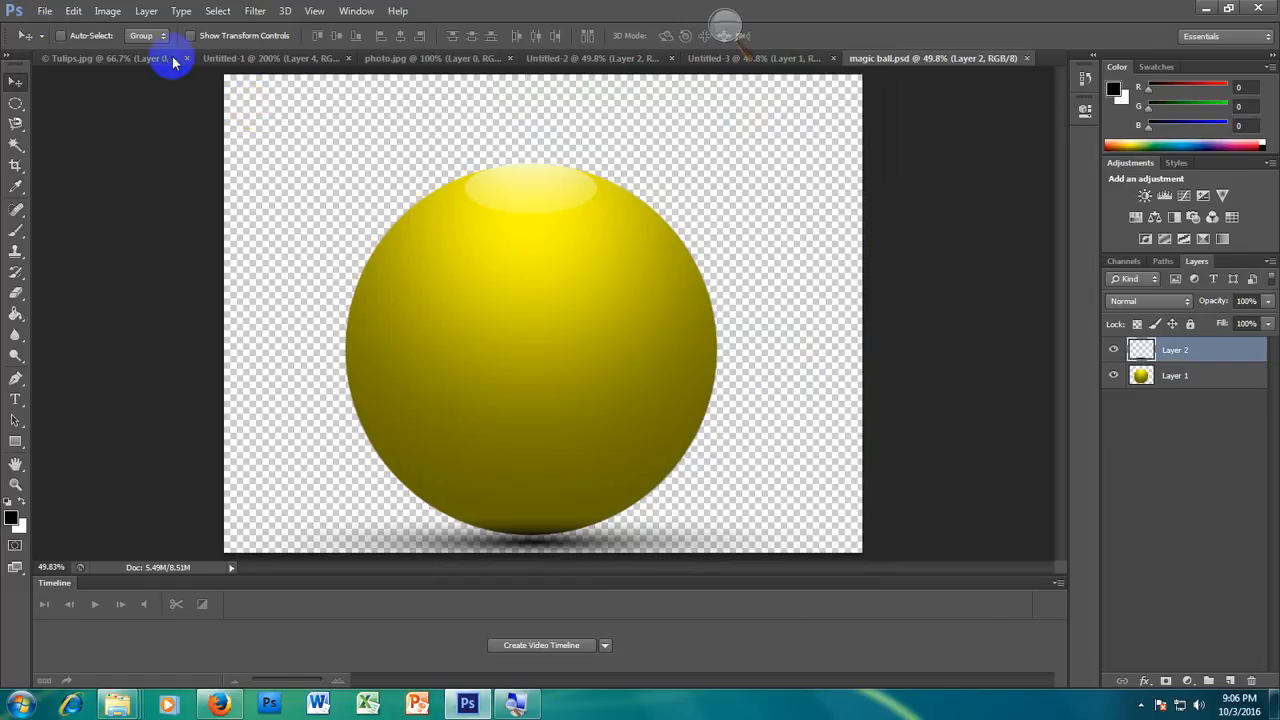
# Step: Save a JPEG version of magic ball in the today work folder at quality 8 (High), Baseline Standard
pyautogui.click(46, 12)
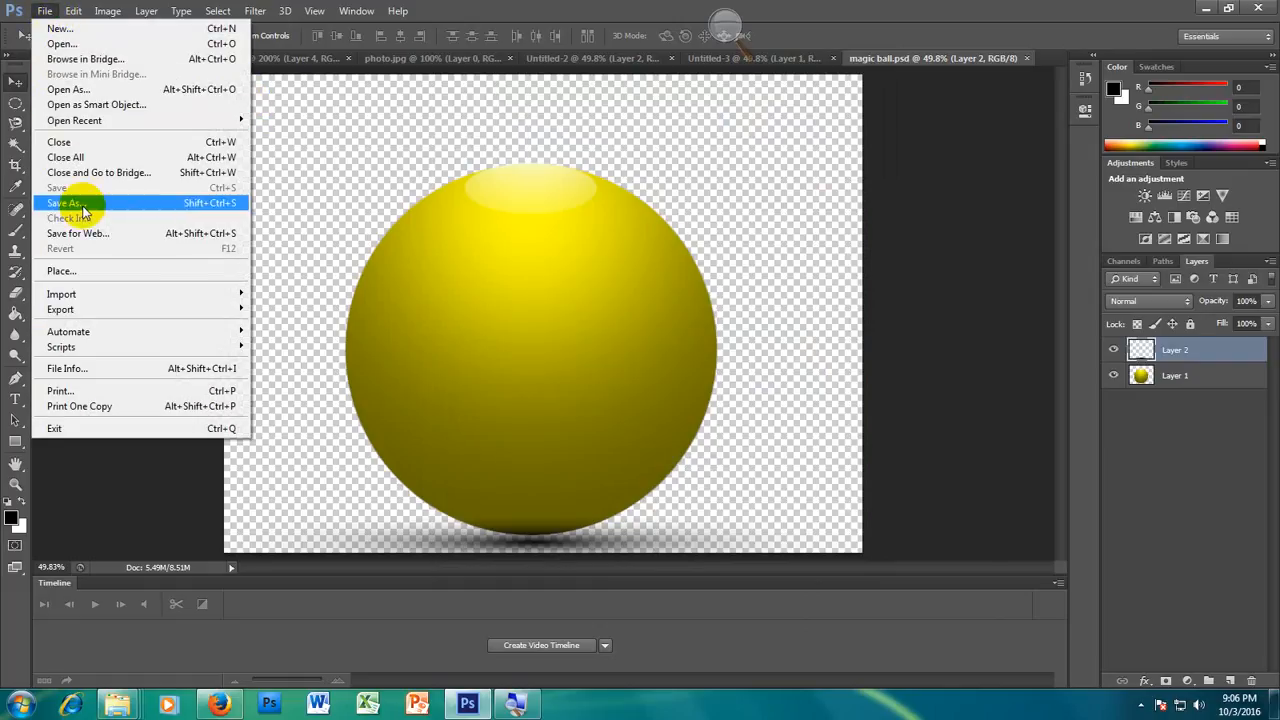
pyautogui.click(76, 200)
pyautogui.click(663, 372)
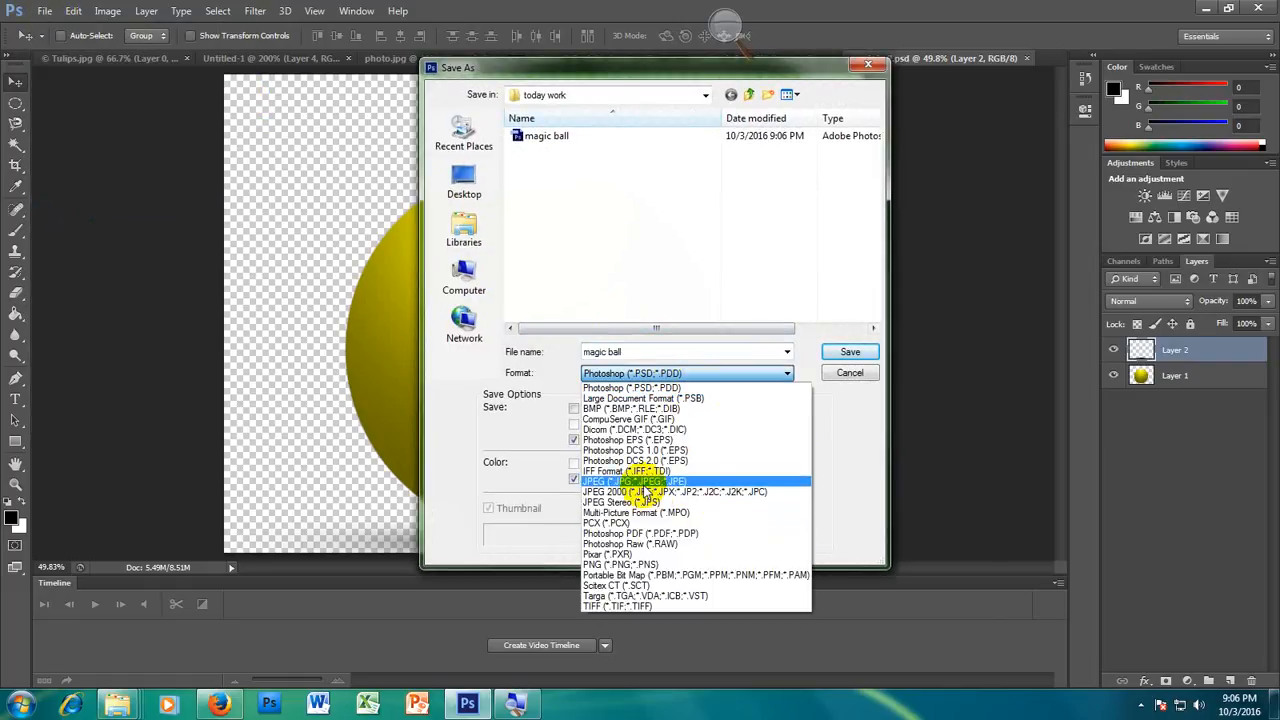
pyautogui.click(648, 482)
pyautogui.click(840, 352)
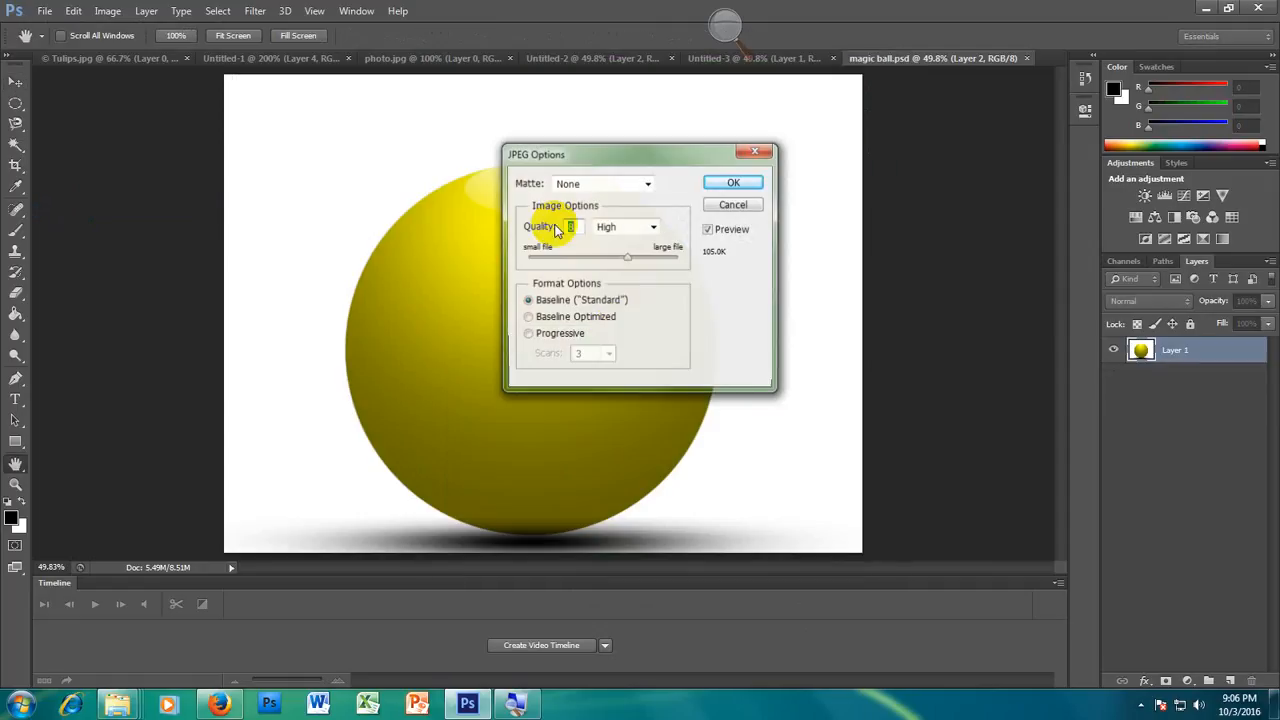
pyautogui.click(732, 176)
# Step: Save a PNG copy named magic ball.png in the today work folder, accepting the default PNG options
pyautogui.click(45, 11)
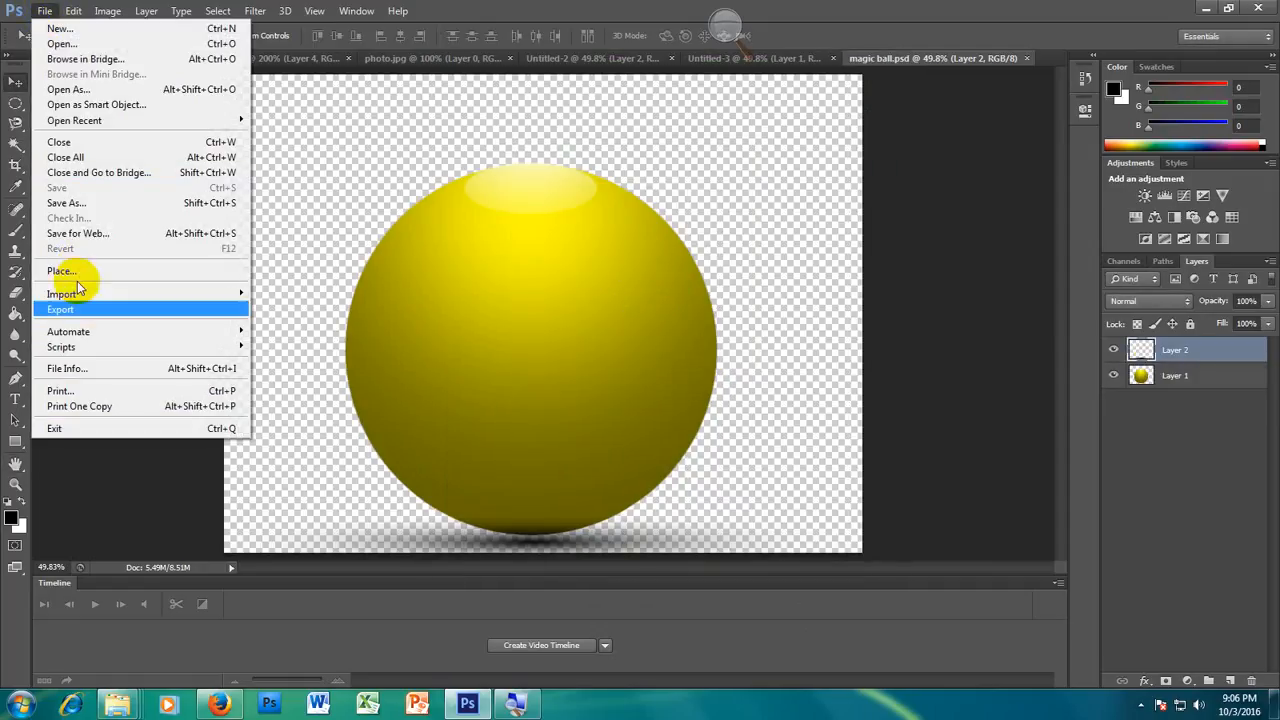
pyautogui.click(85, 207)
pyautogui.click(650, 373)
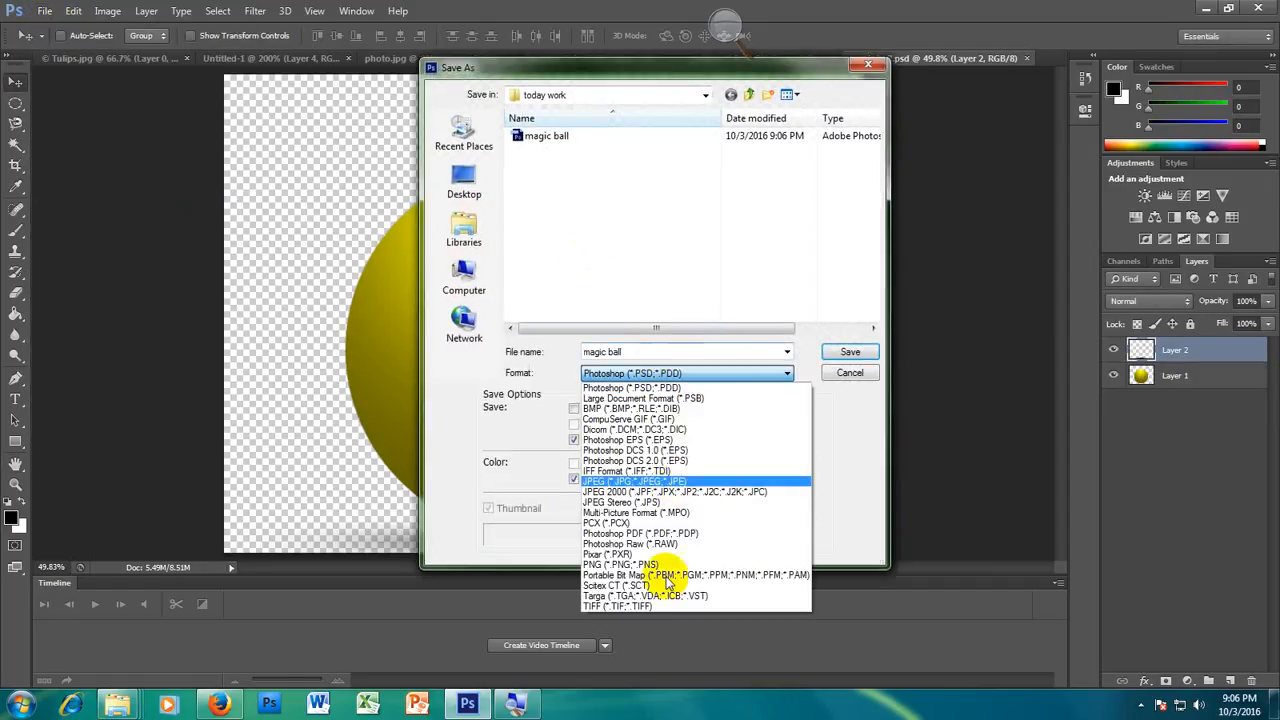
pyautogui.click(660, 566)
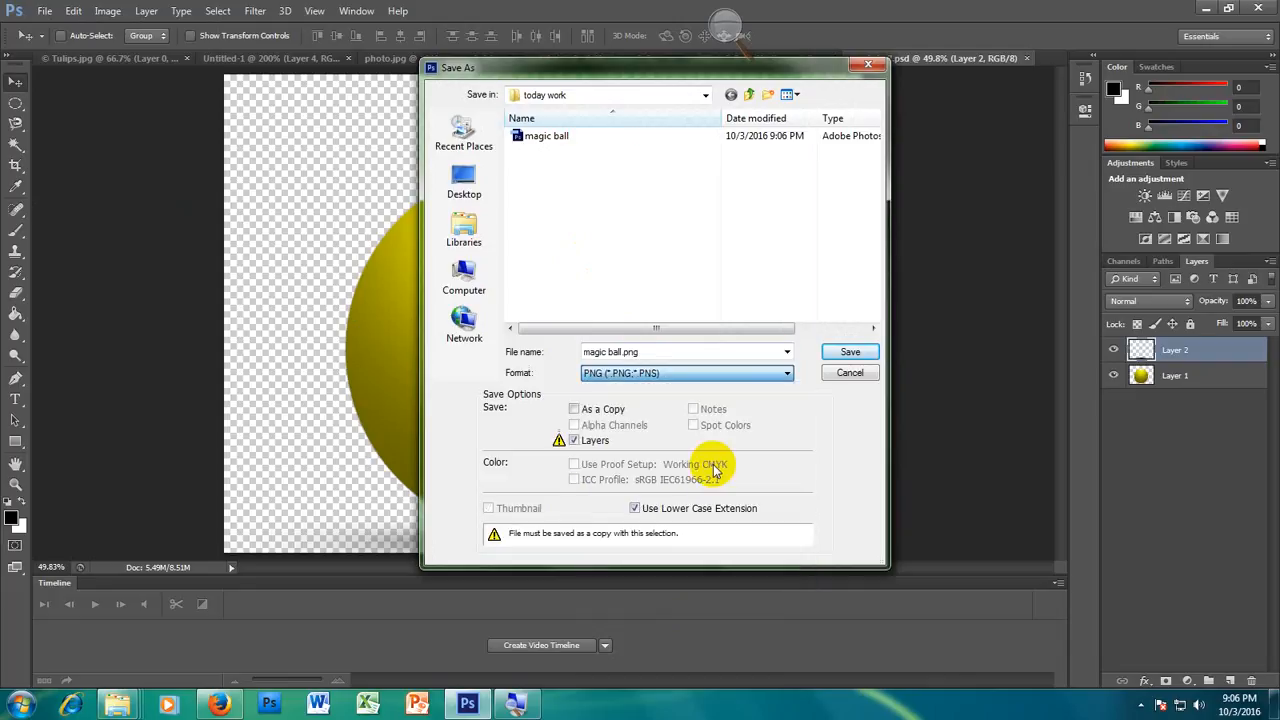
pyautogui.click(852, 352)
pyautogui.click(705, 212)
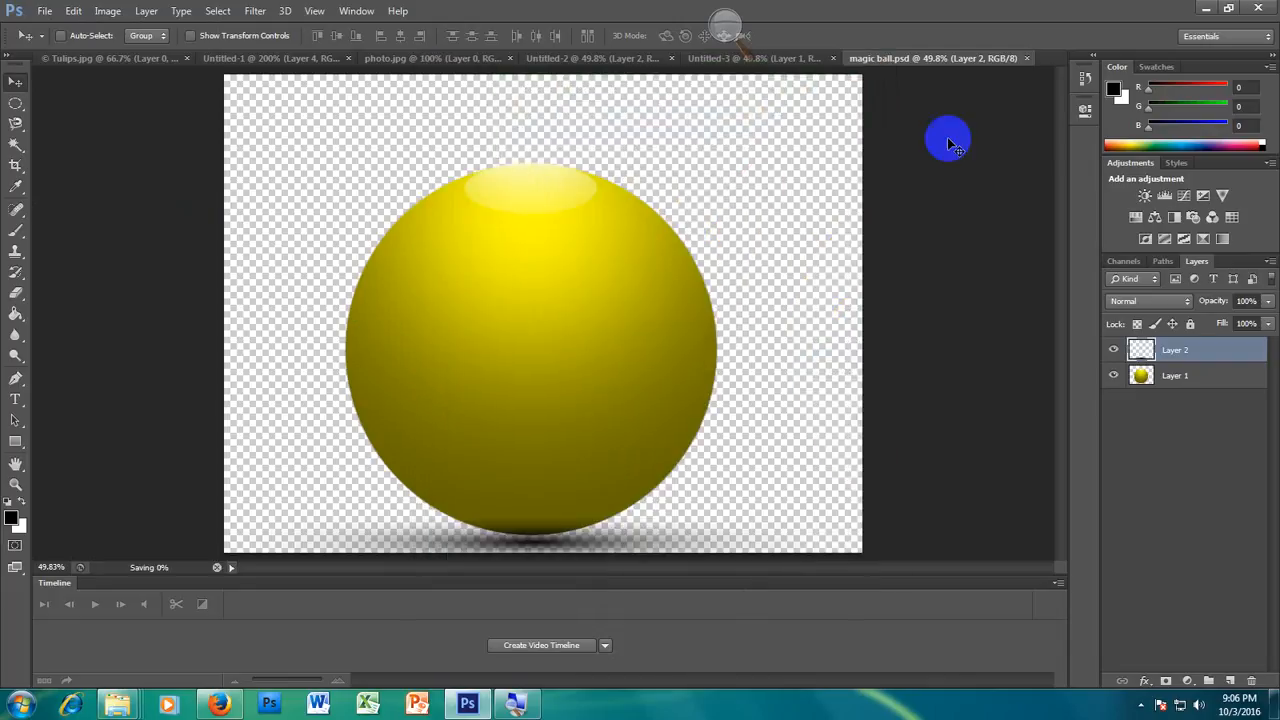
# Step: Switch to Windows Explorer, open the today work folder inside 3-10-2016, and preview the magic ball JPEG in Windows Photo Viewer
pyautogui.click(1203, 10)
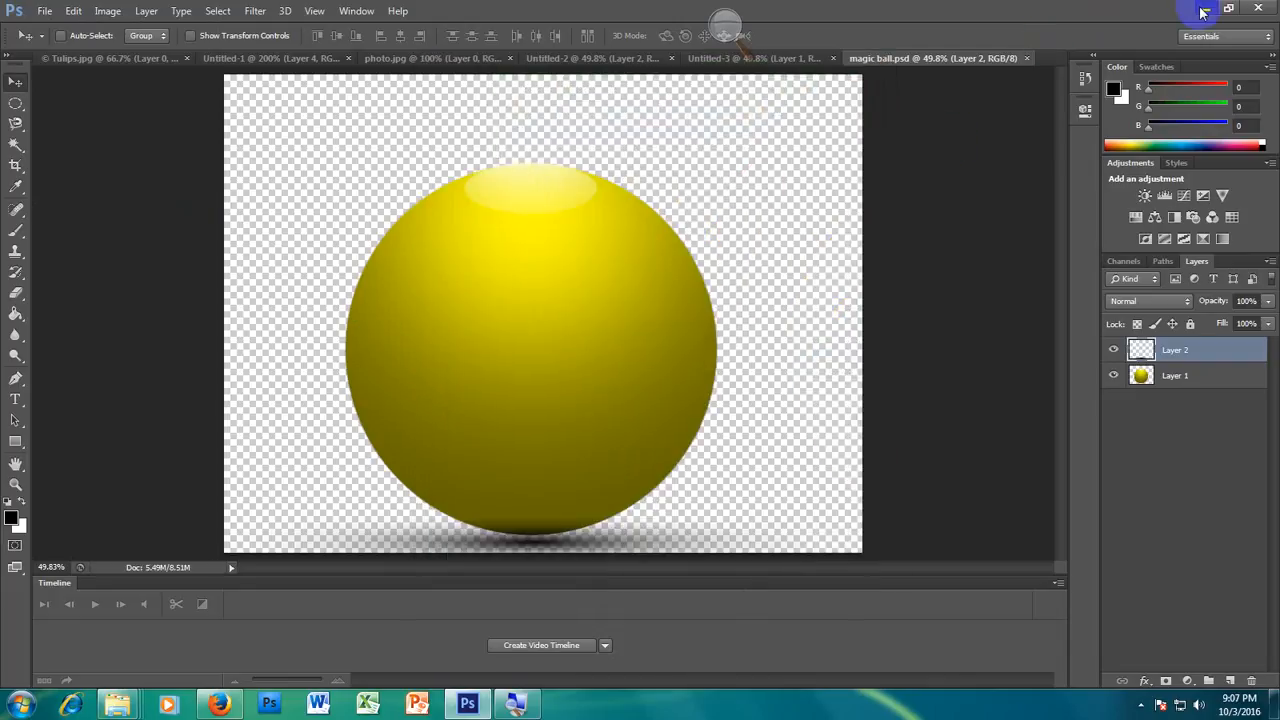
pyautogui.doubleClick(157, 120)
pyautogui.doubleClick(188, 106)
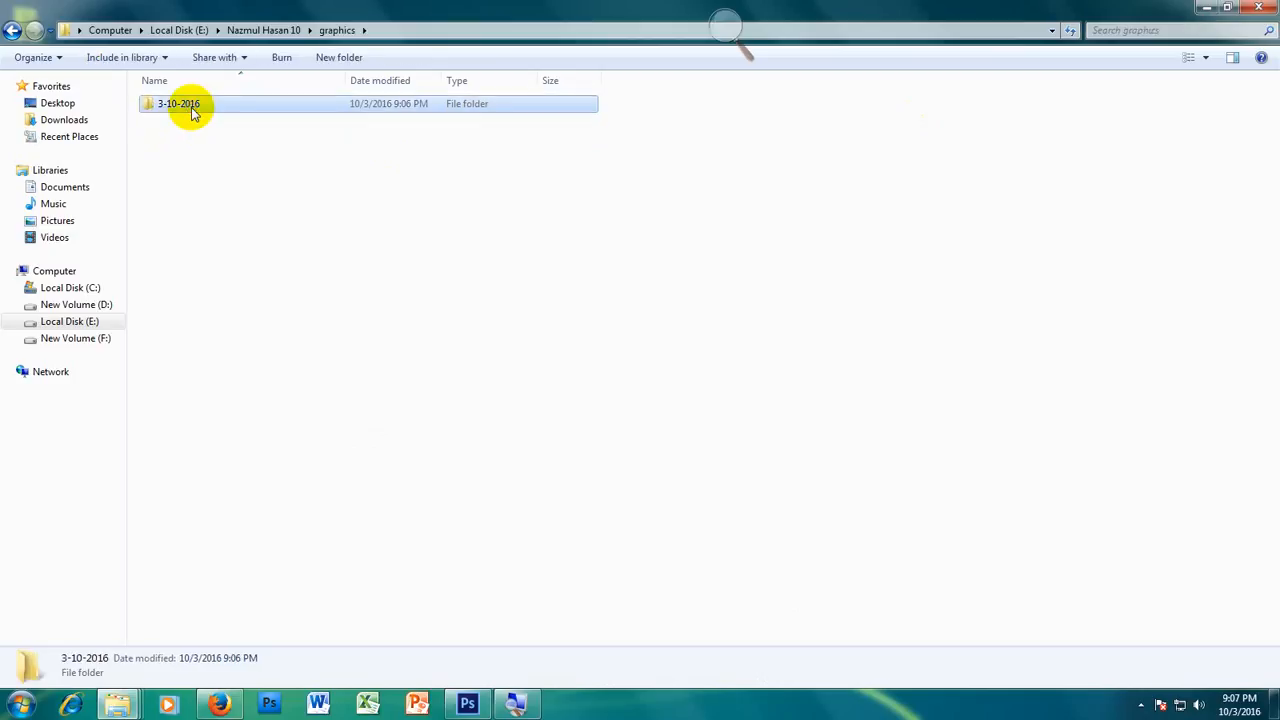
pyautogui.click(184, 124)
pyautogui.doubleClick(184, 124)
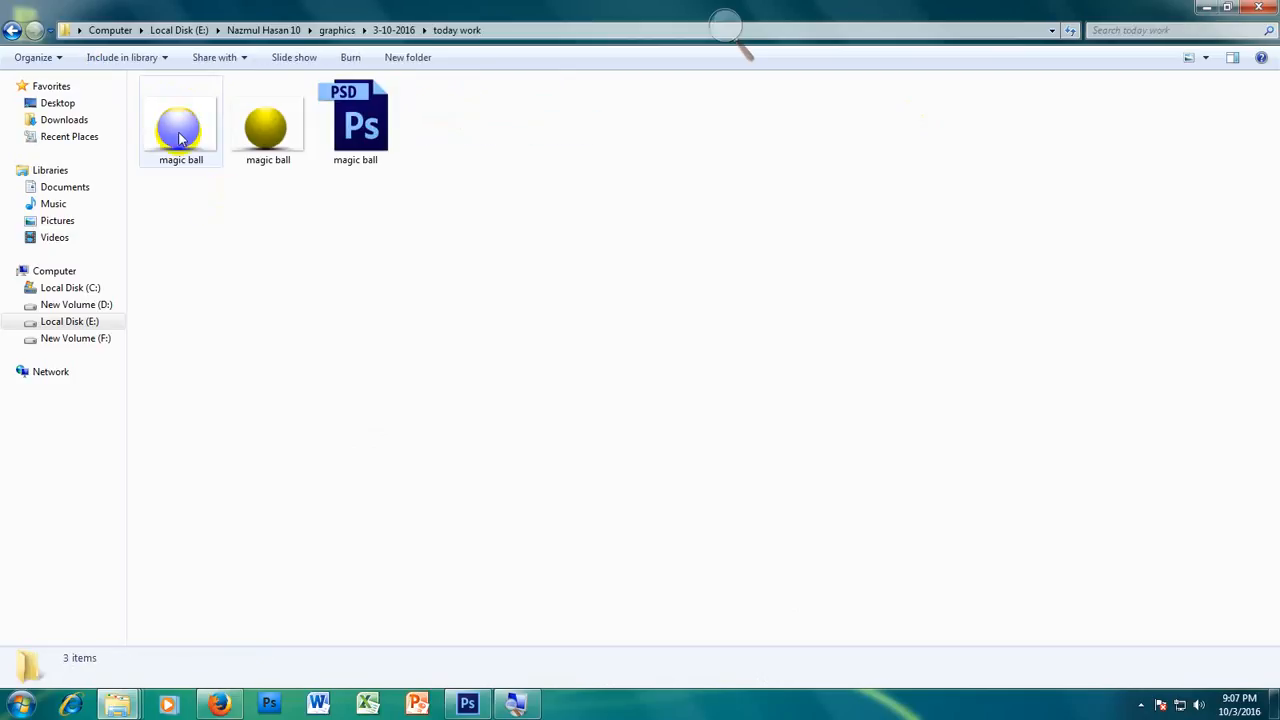
pyautogui.rightClick(178, 128)
pyautogui.click(246, 135)
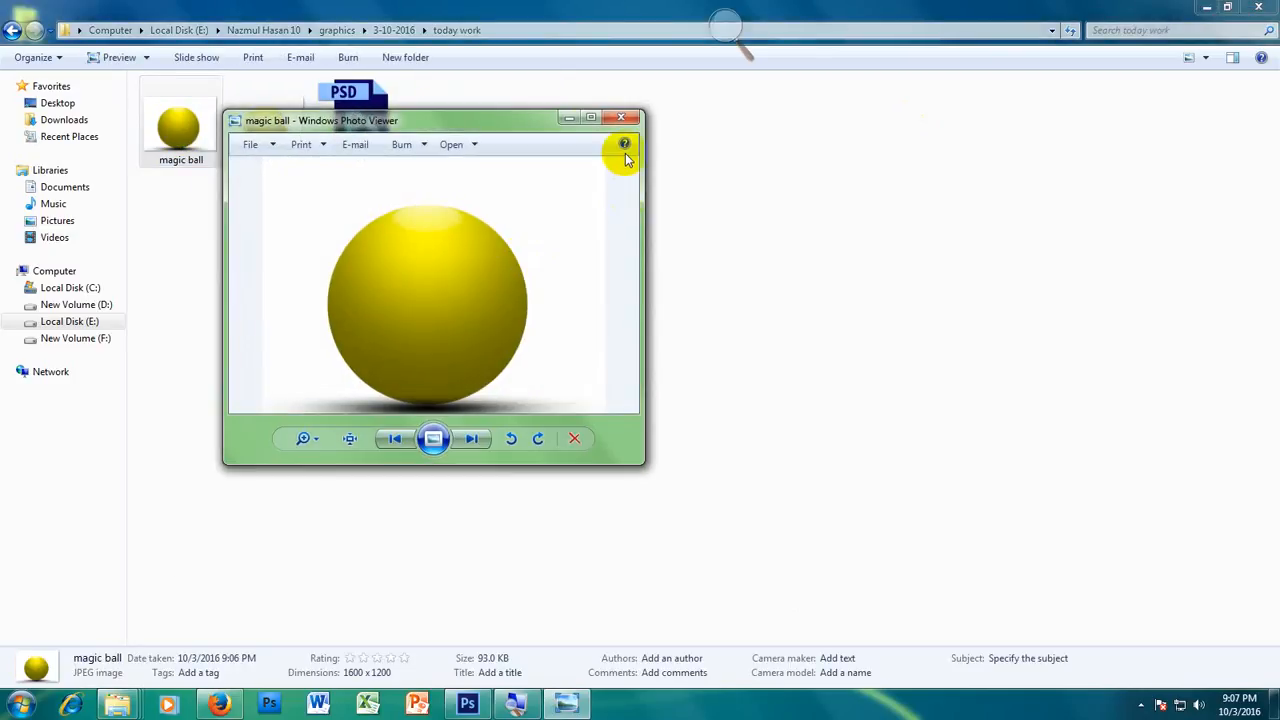
# Step: Maximize the photo preview, compare the JPEG and PNG versions of magic ball, and return to the today work folder
pyautogui.click(585, 121)
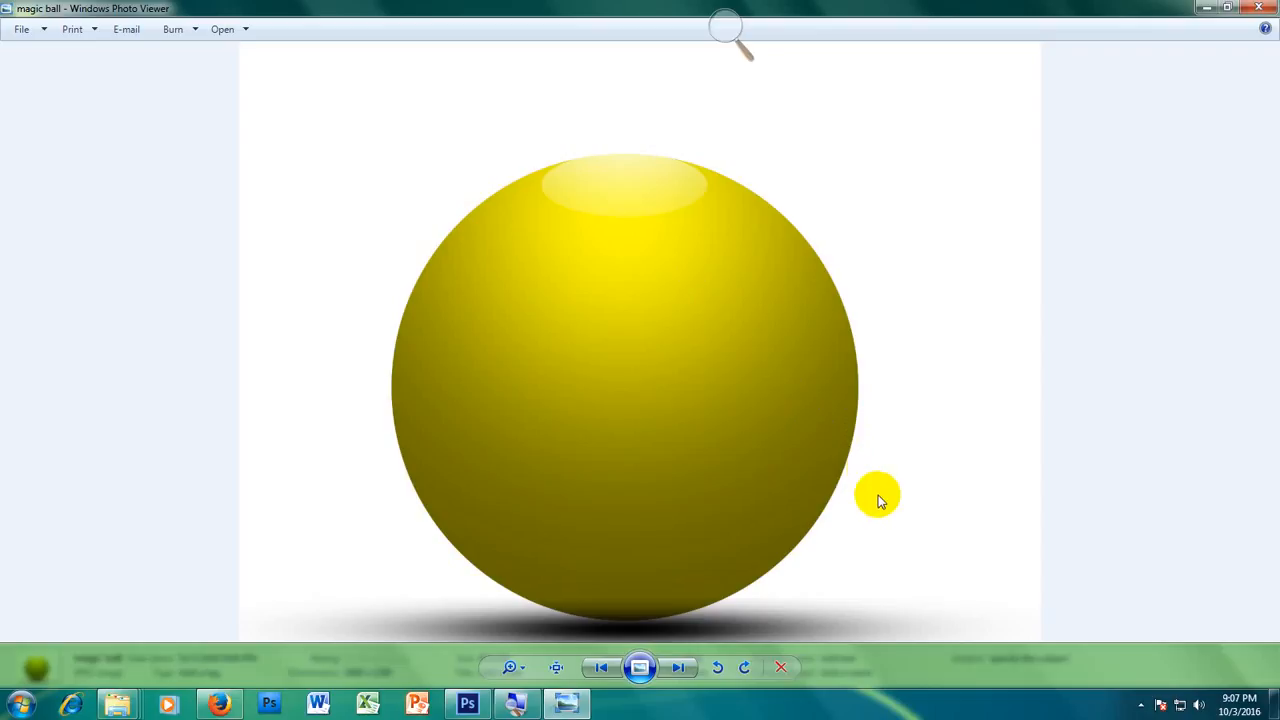
pyautogui.click(696, 671)
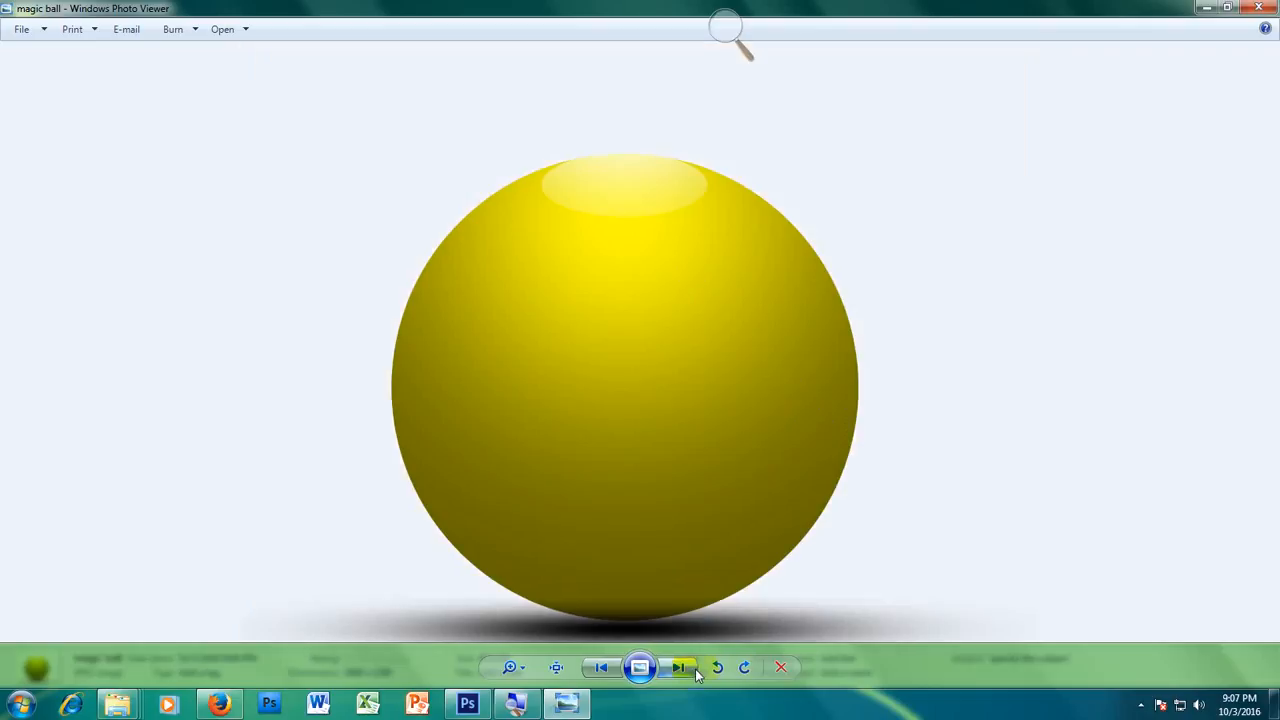
pyautogui.click(601, 668)
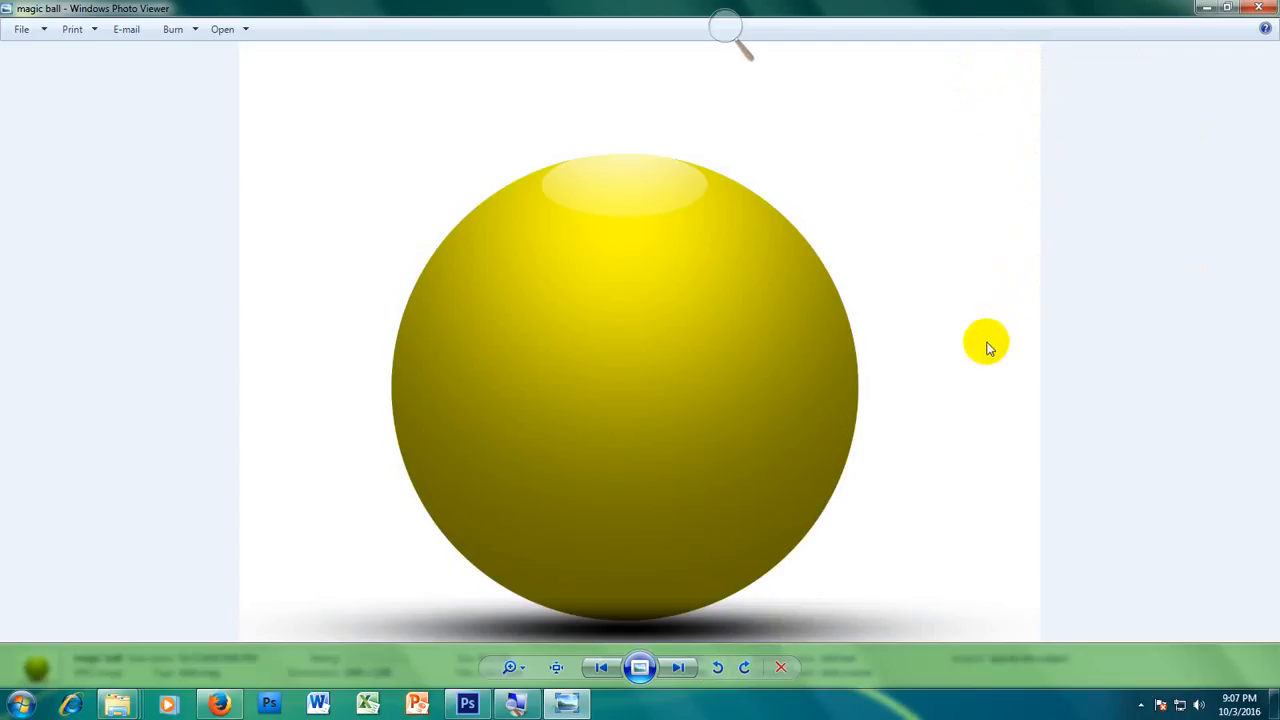
pyautogui.click(678, 668)
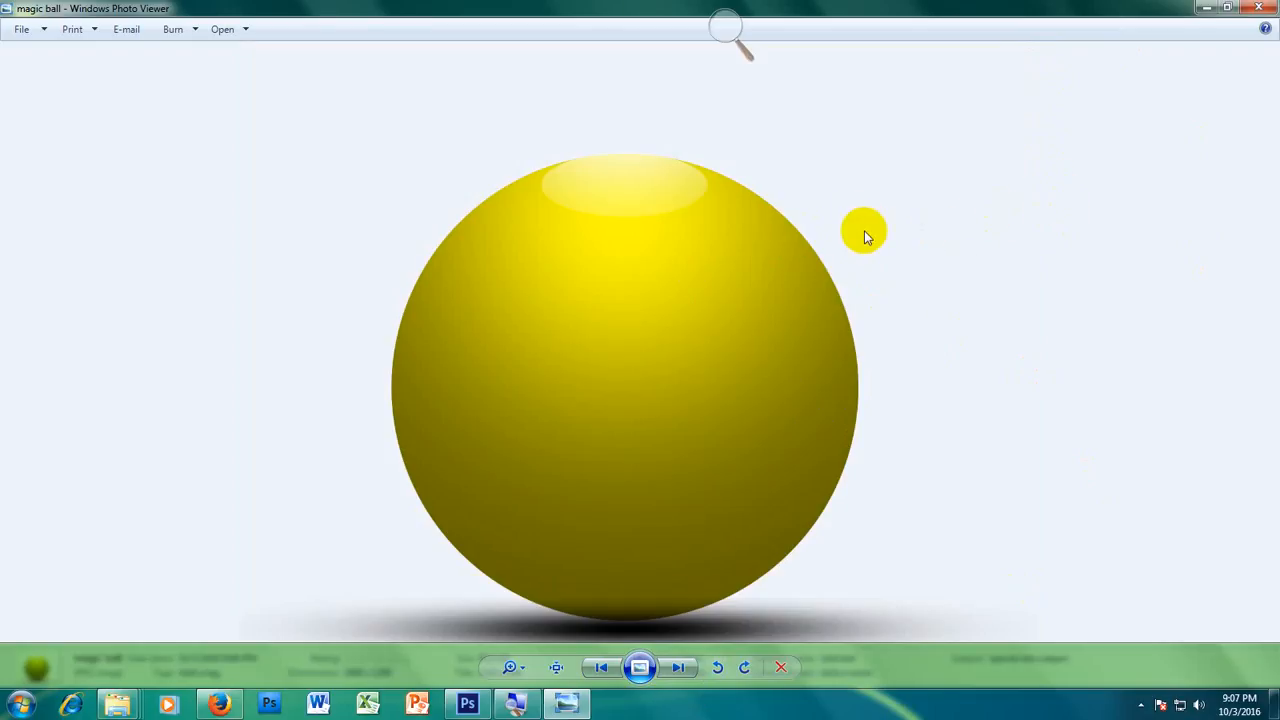
pyautogui.click(600, 670)
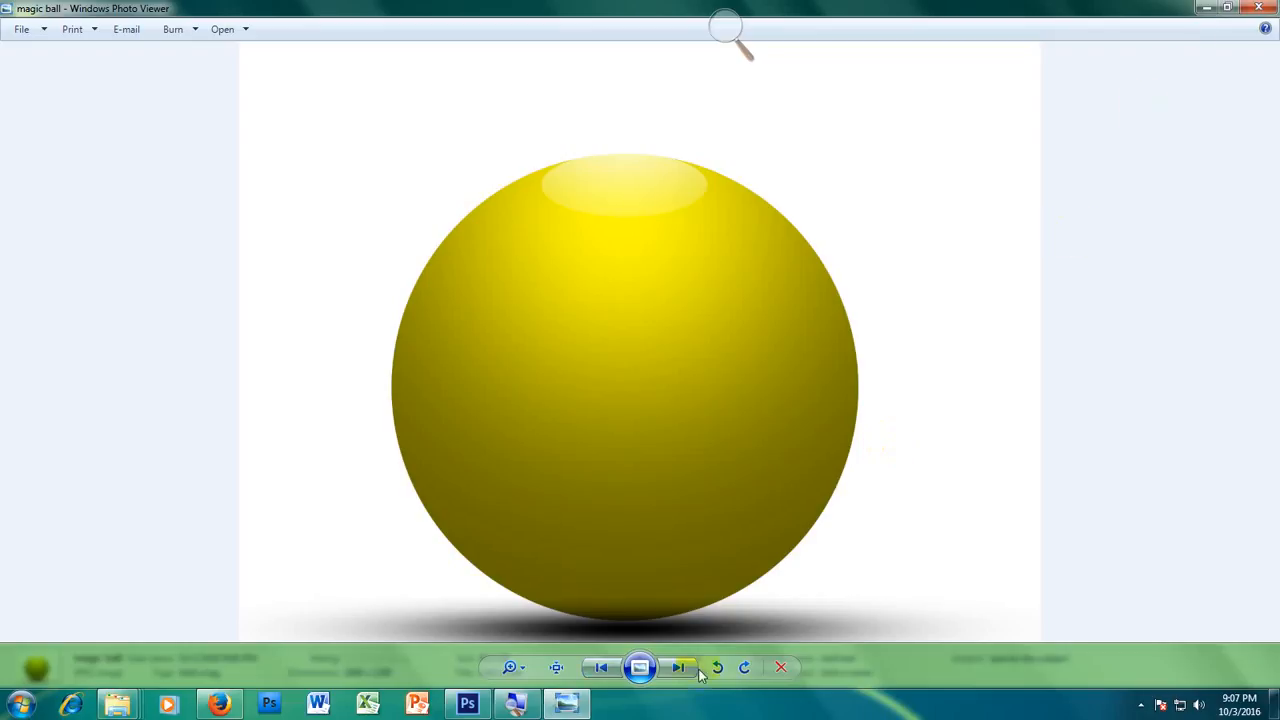
pyautogui.click(1203, 8)
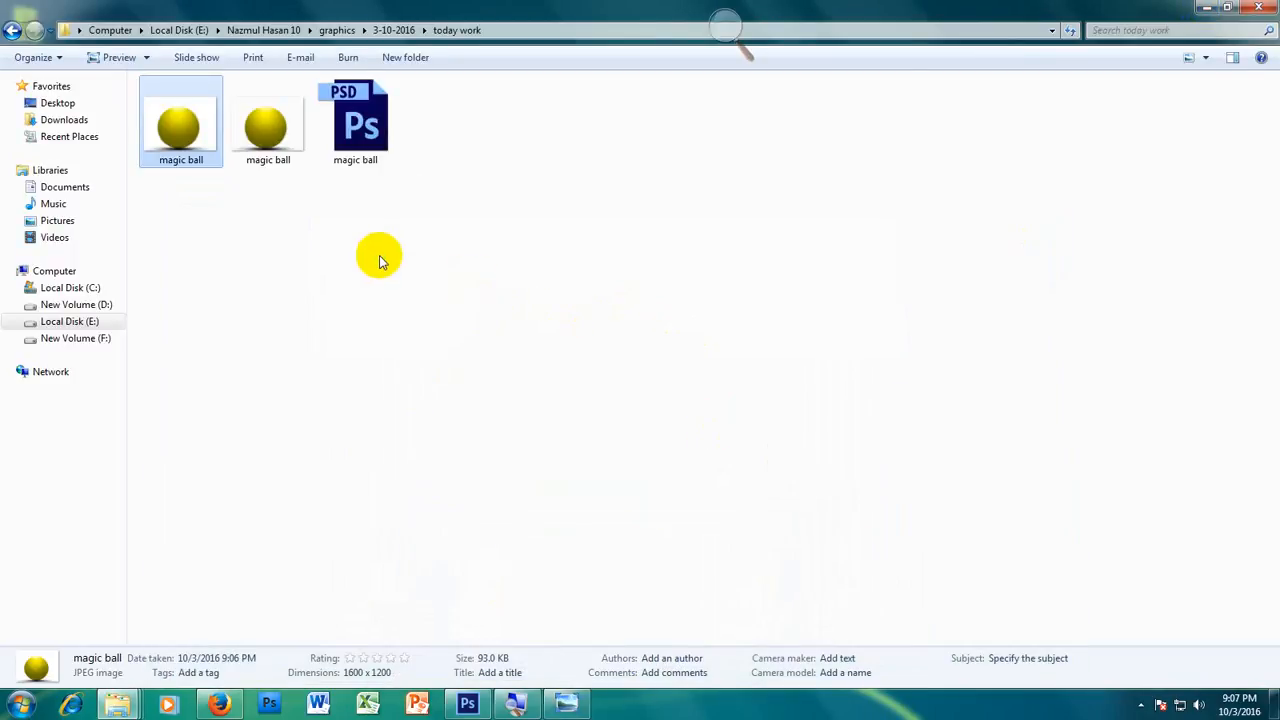
# Step: Create a new text document in the today work folder with its default name and open it in Notepad++
pyautogui.rightClick(343, 245)
pyautogui.moveTo(420, 492)
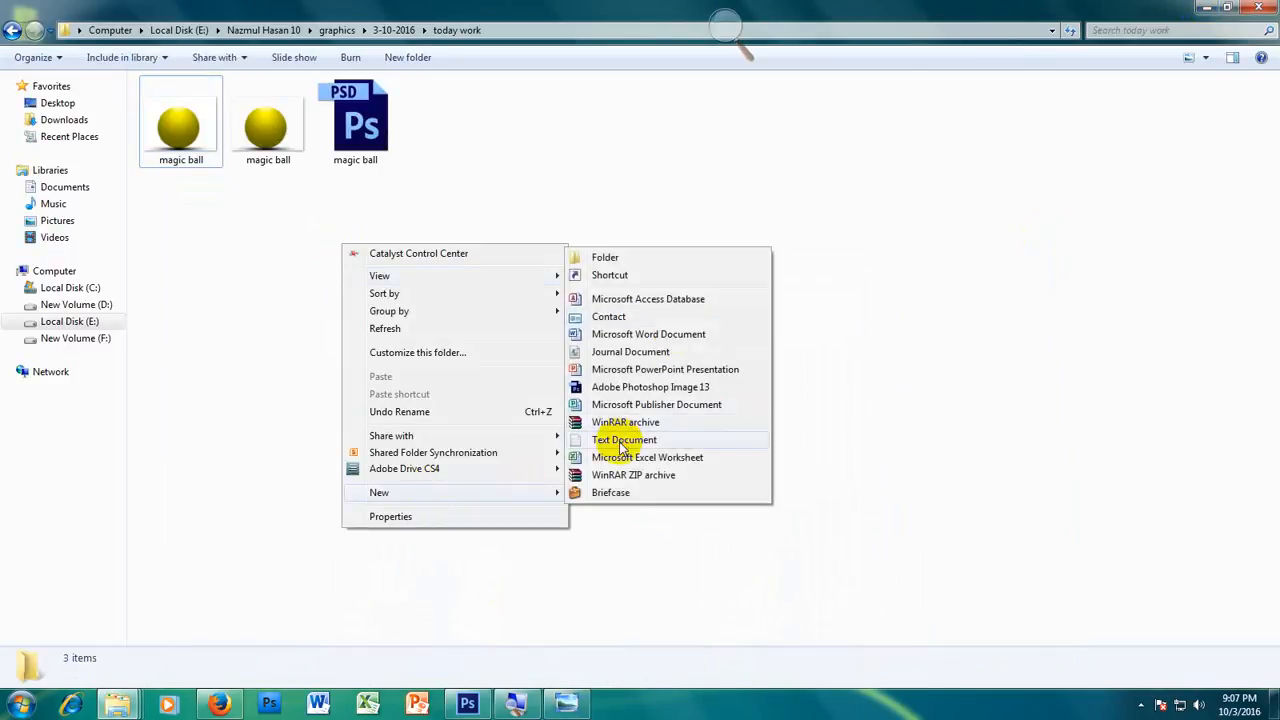
pyautogui.click(616, 358)
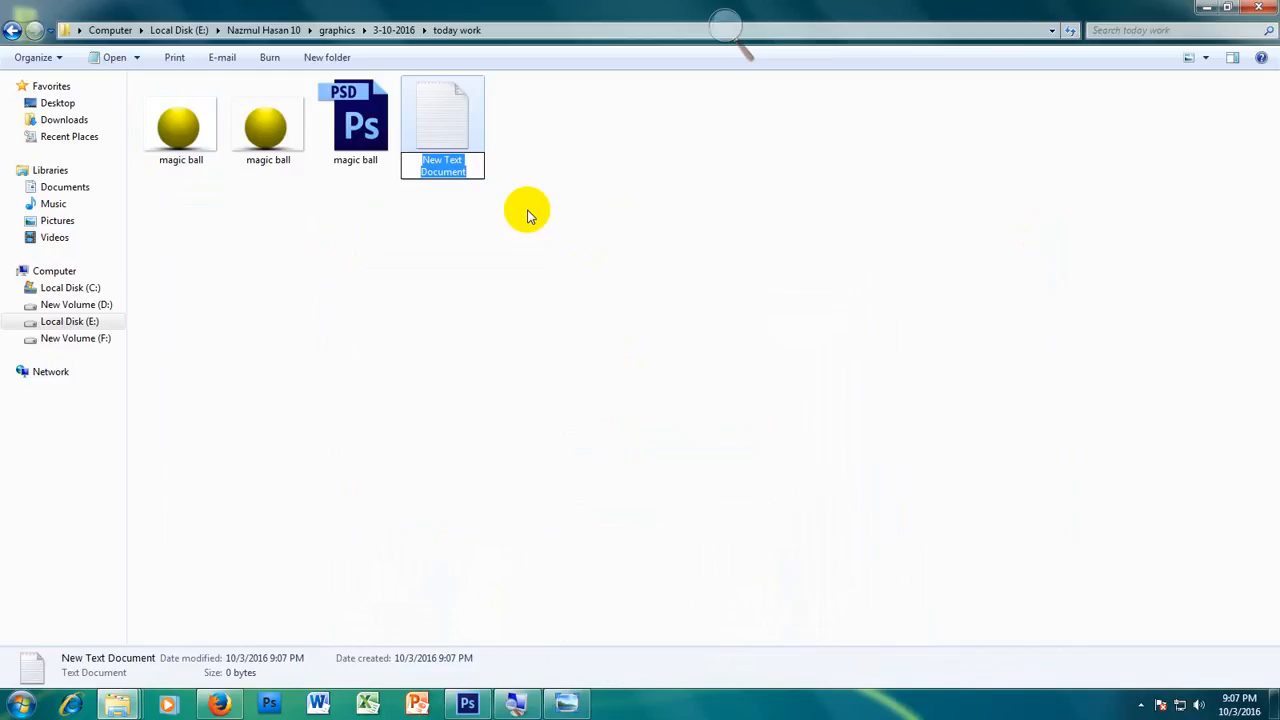
pyautogui.click(528, 214)
pyautogui.rightClick(458, 100)
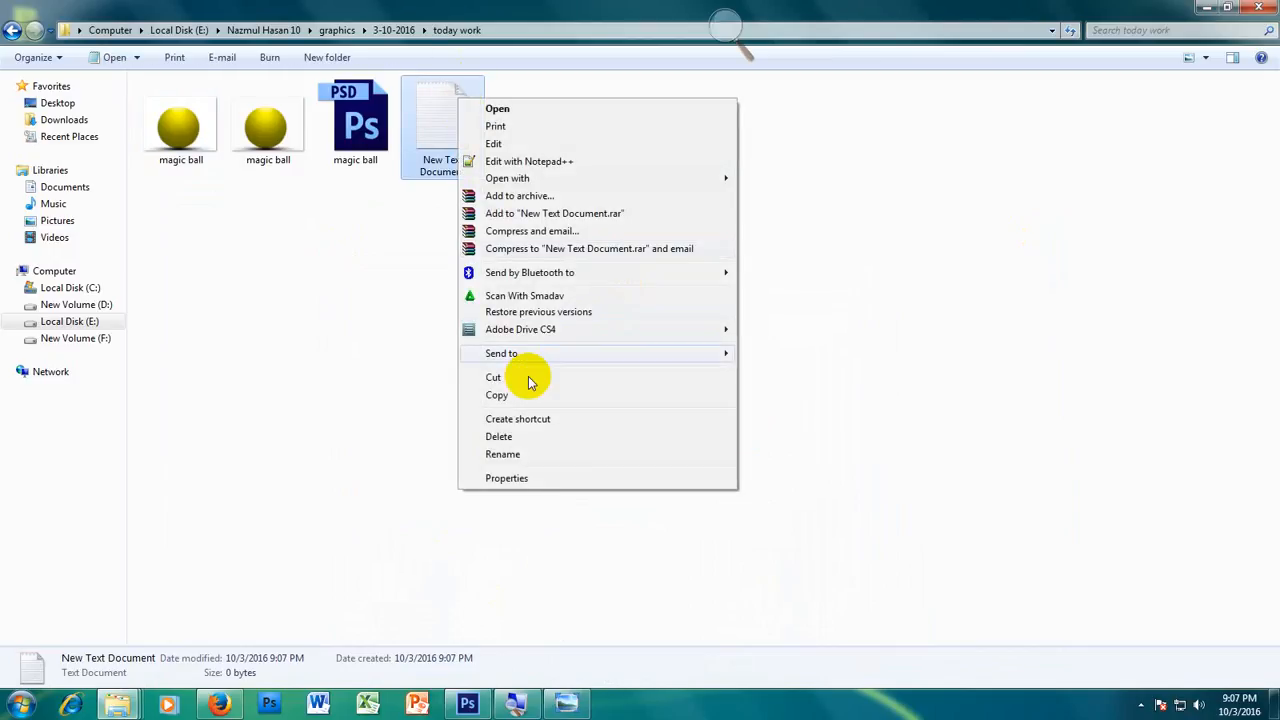
pyautogui.click(528, 162)
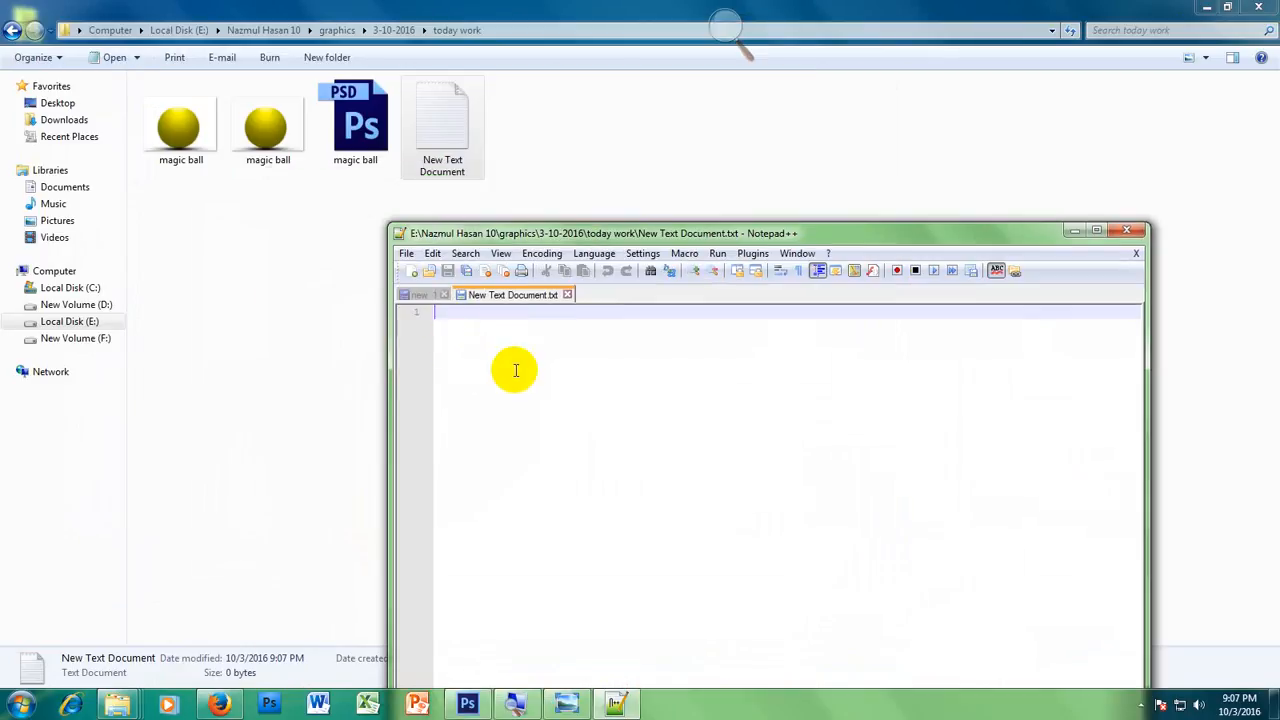
# Step: Write an opening <body> tag on line 1 and a closing </body> tag on line 8, leaving blank lines between them
pyautogui.write('body')
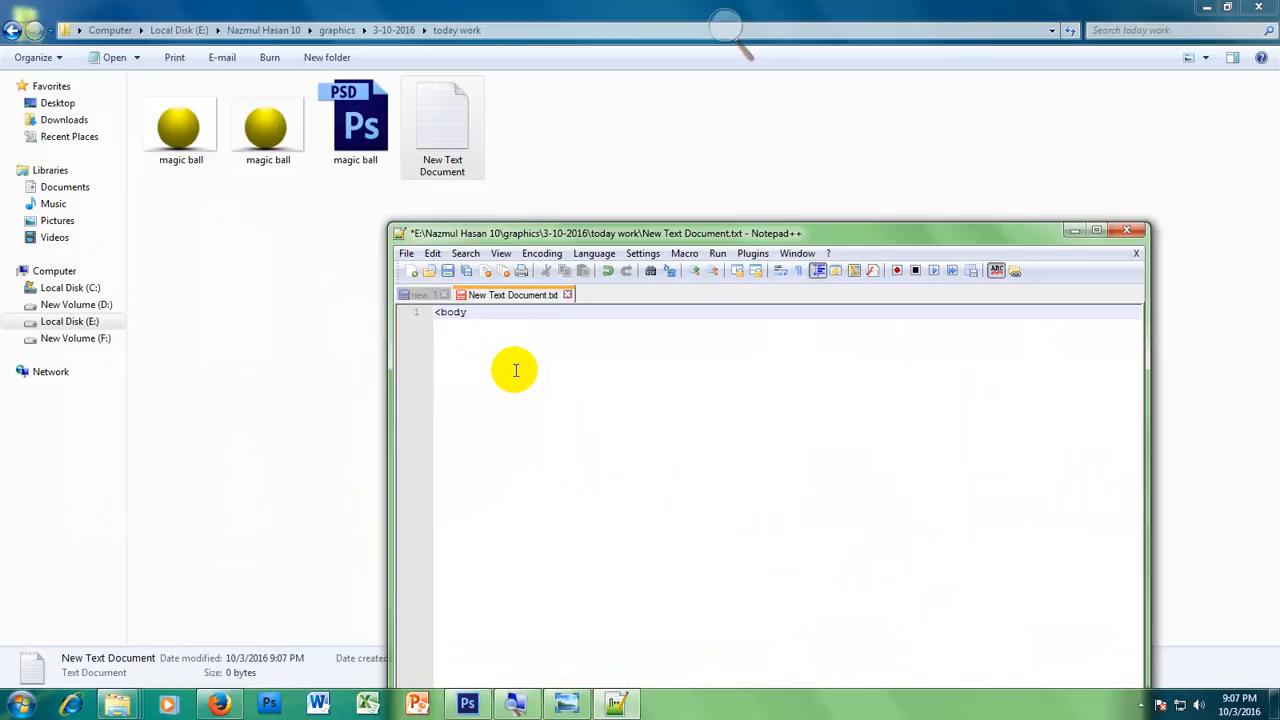
pyautogui.write('>')
pyautogui.press('Return')
pyautogui.press('Return')
pyautogui.press('Return')
pyautogui.press('Return')
pyautogui.press('Return')
pyautogui.press('Return')
pyautogui.press('Return')
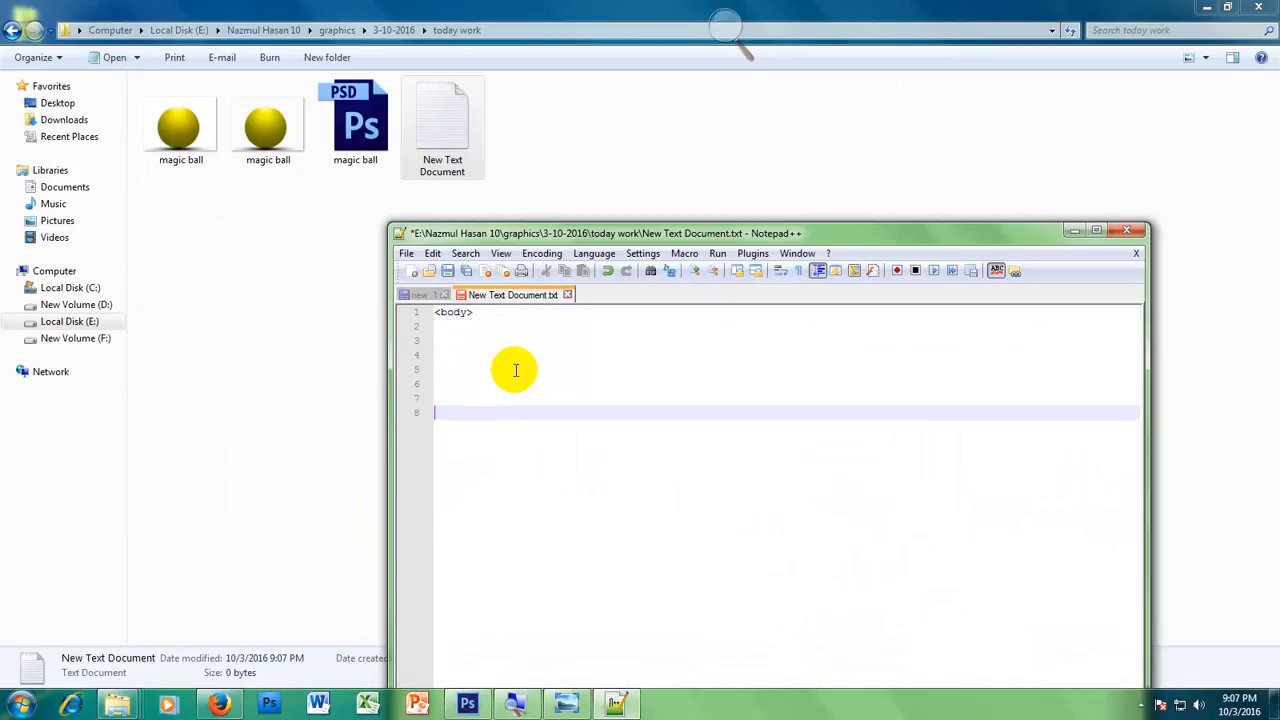
pyautogui.write('</bod')
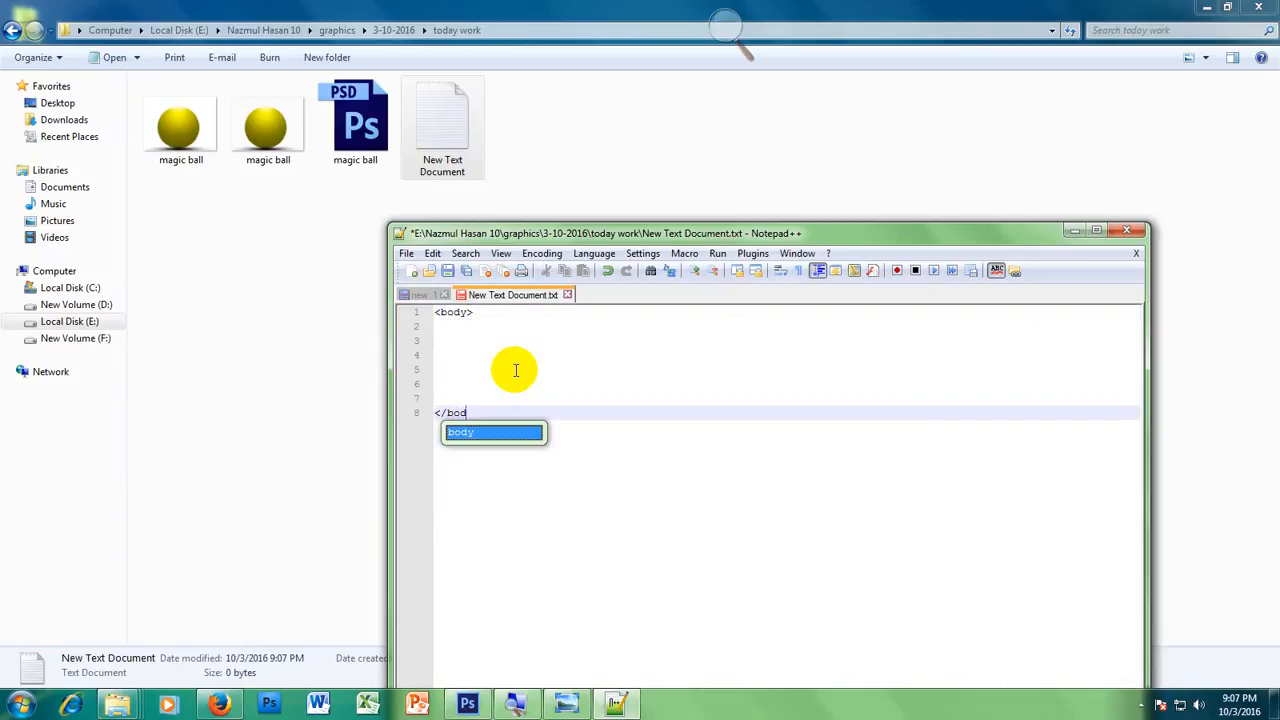
pyautogui.write('y>')
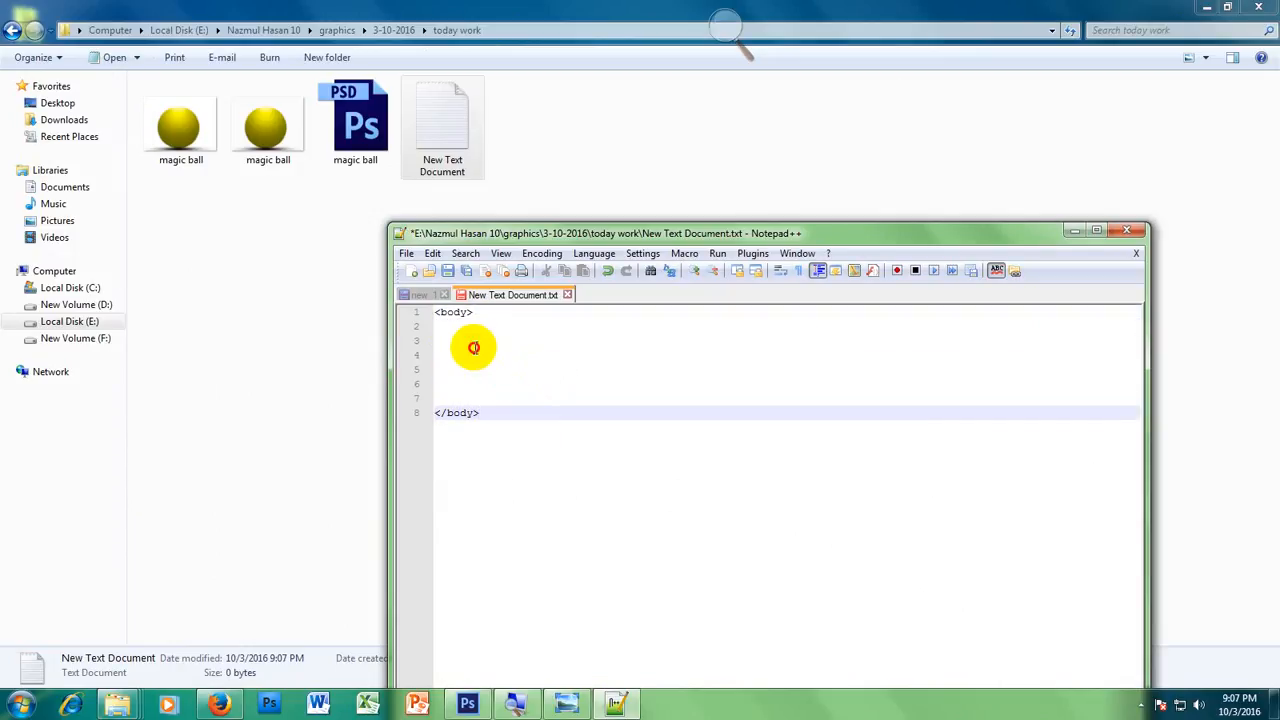
# Step: Add the image tag <img src="magic-ball.jpg"/> on line 3 inside the body, keeping it on one line
pyautogui.click(475, 347)
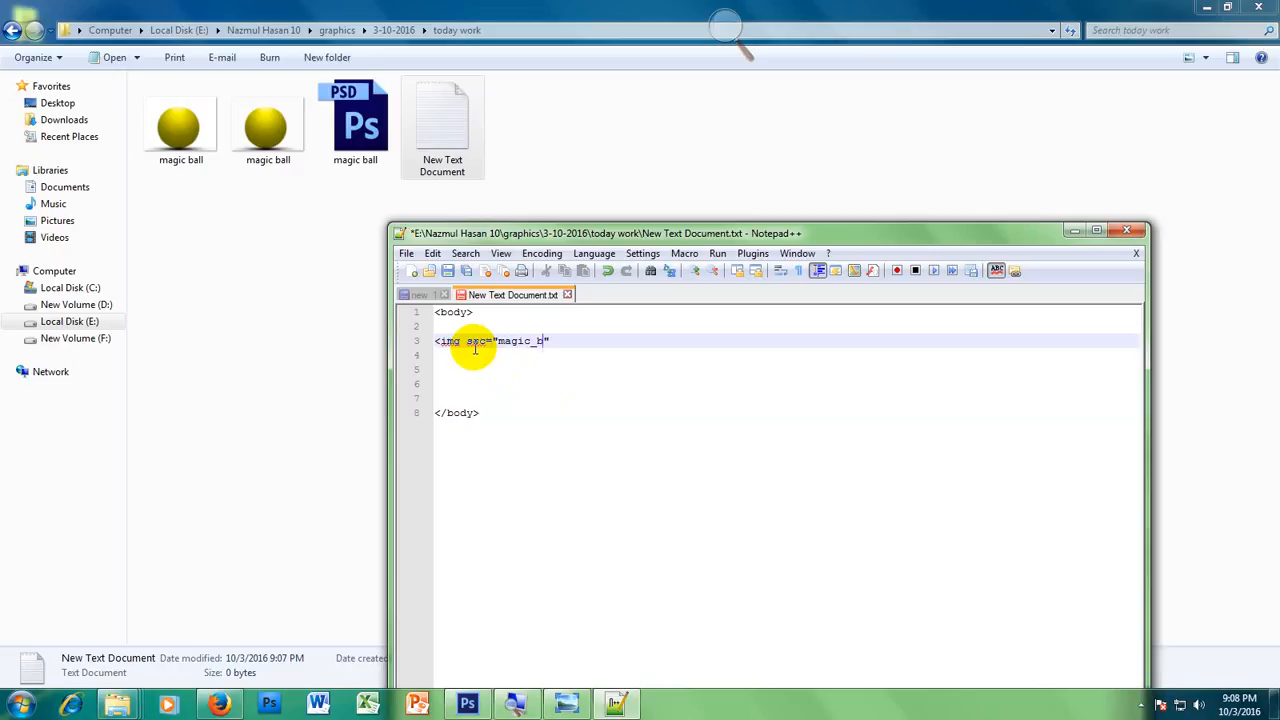
pyautogui.write('ll.jpg')
pyautogui.click(475, 350)
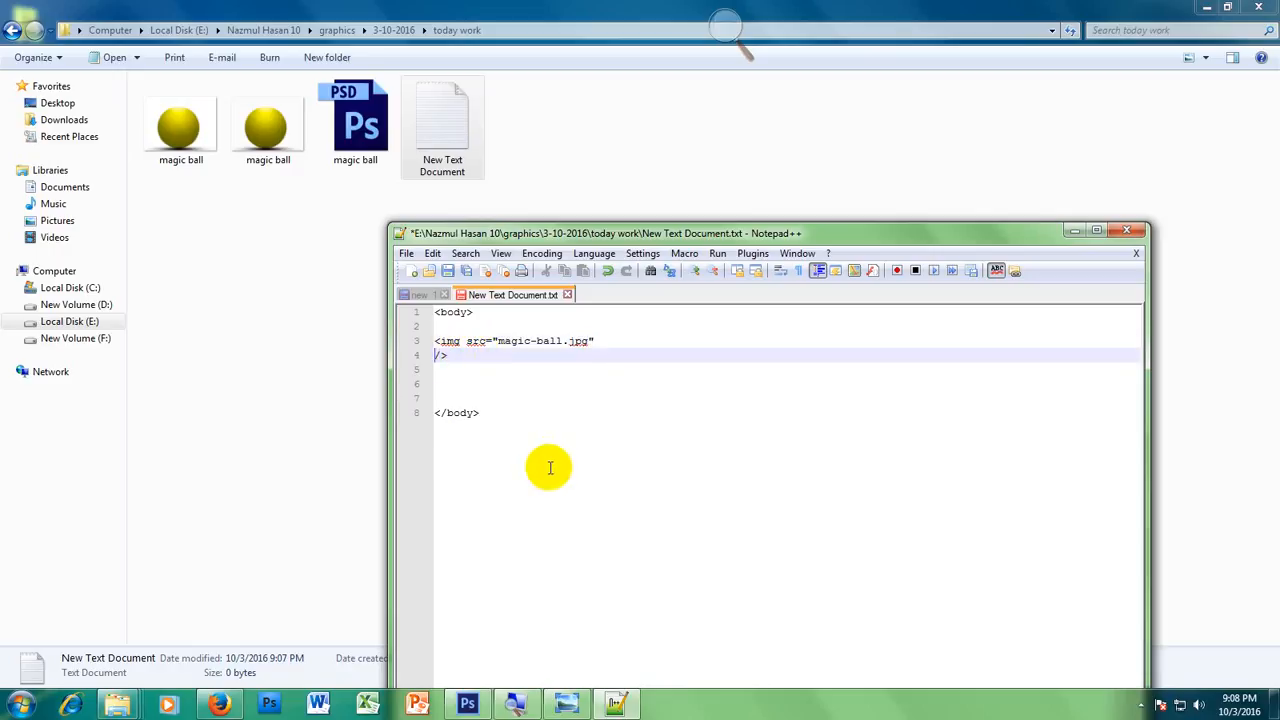
pyautogui.press('BackSpace')
# Step: Below the JPEG image tag, add a <br/> line and a copy of the tag with its source changed to magic-ball.png
pyautogui.moveTo(625, 342); pyautogui.dragTo(423, 345)
pyautogui.hotkey('ctrl', 'c')
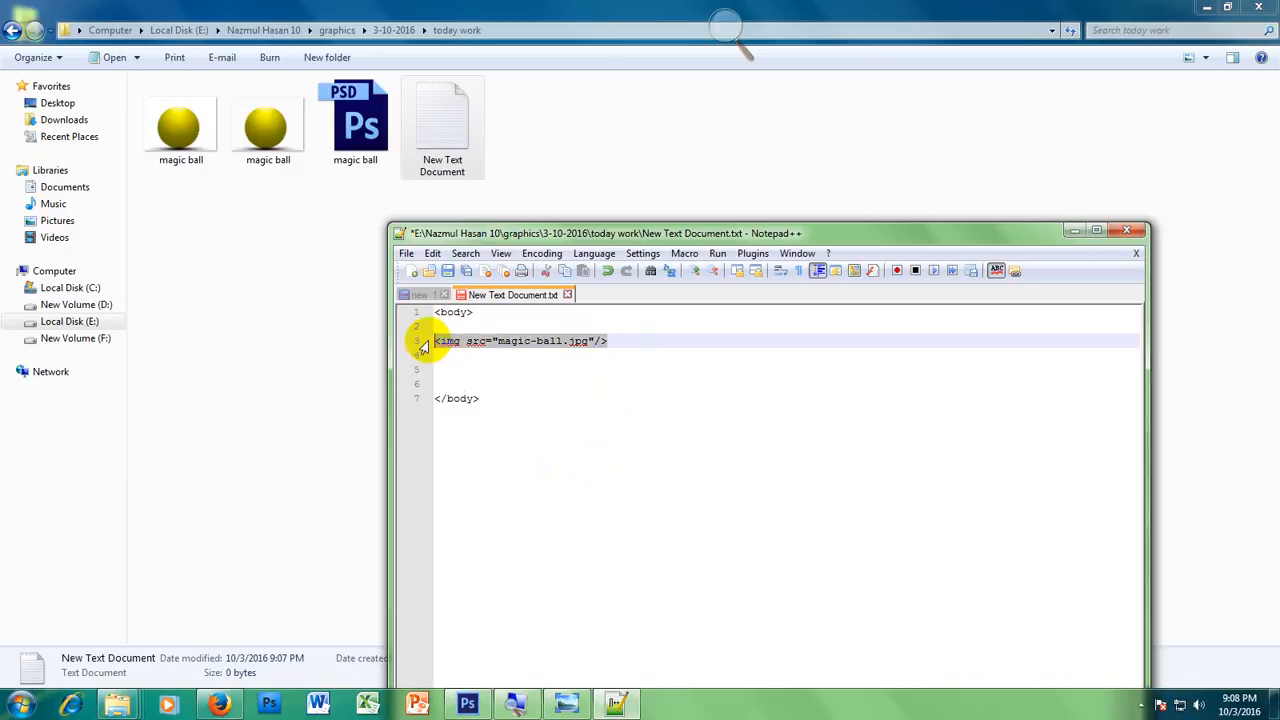
pyautogui.click(609, 342)
pyautogui.press('Return')
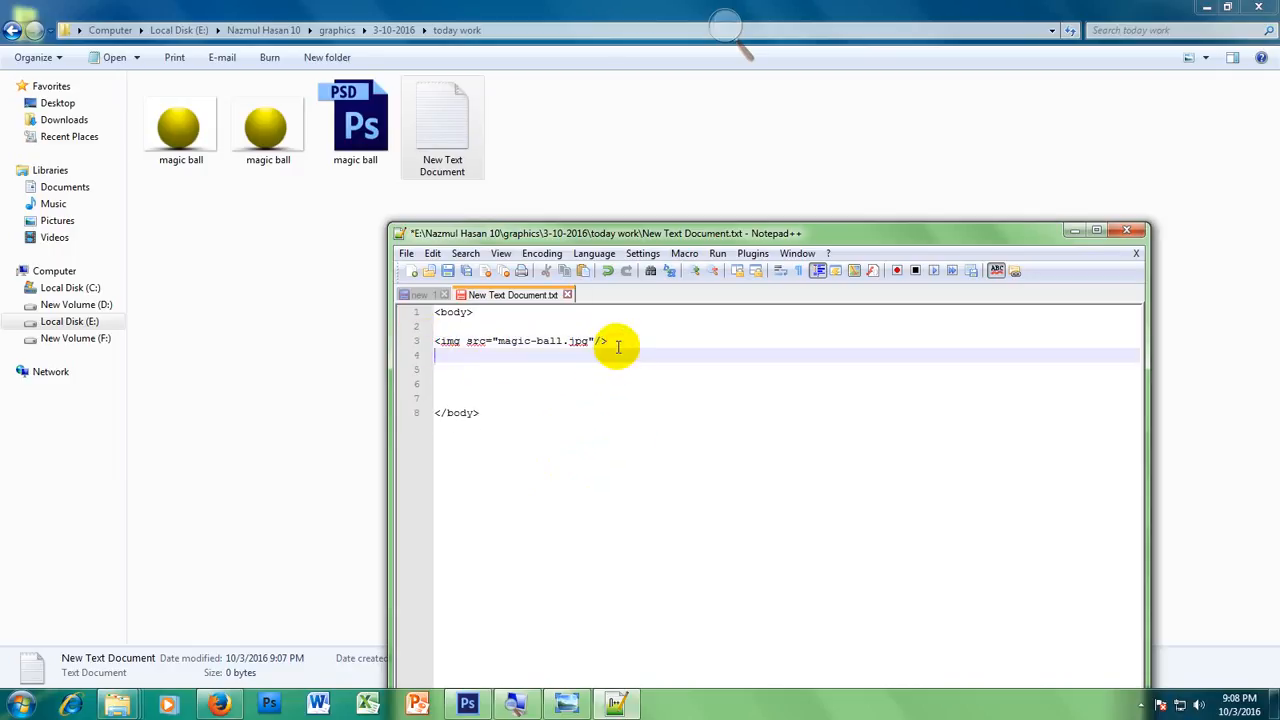
pyautogui.press('Return')
pyautogui.write('<br/>')
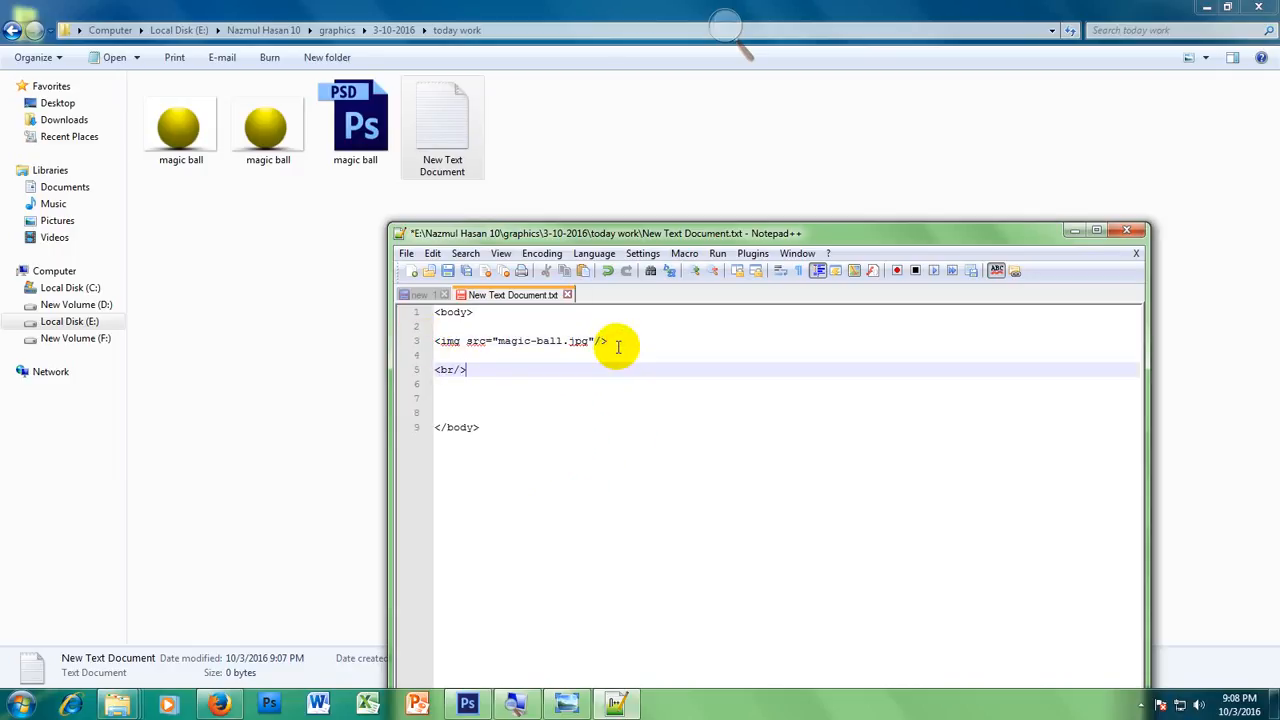
pyautogui.press('Return')
pyautogui.press('Return')
pyautogui.hotkey('ctrl', 'v')
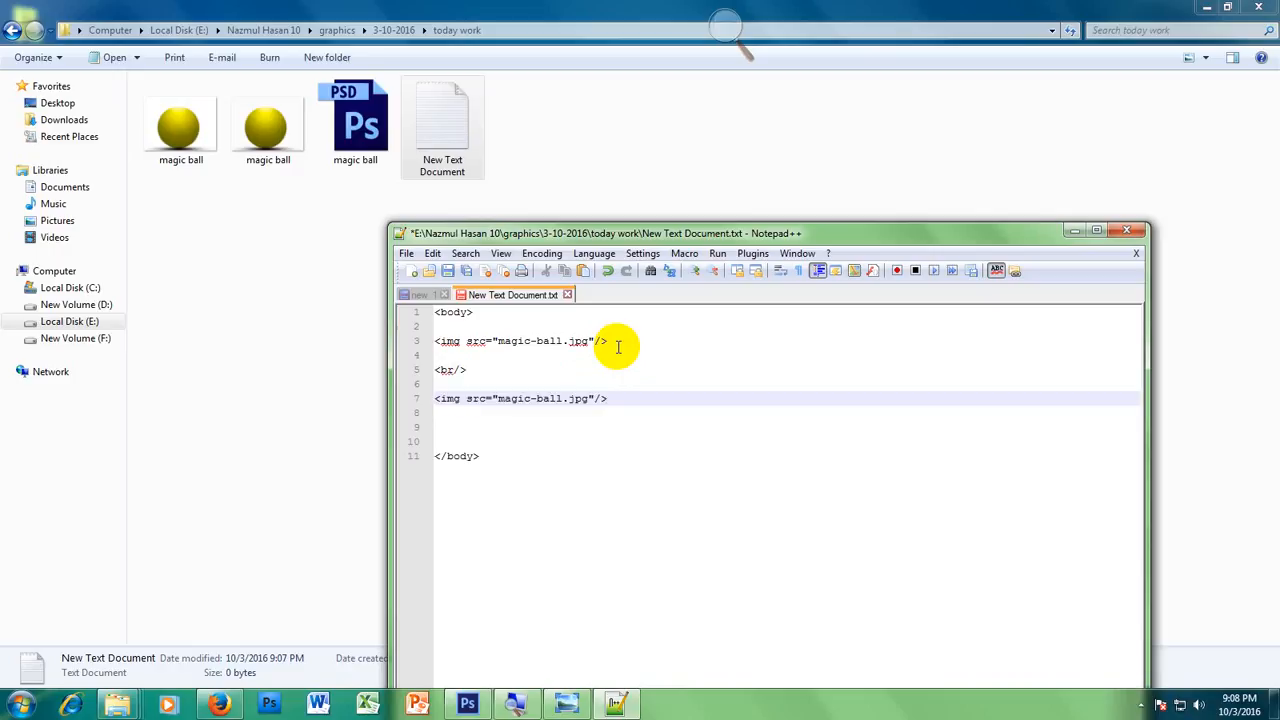
pyautogui.doubleClick(580, 398)
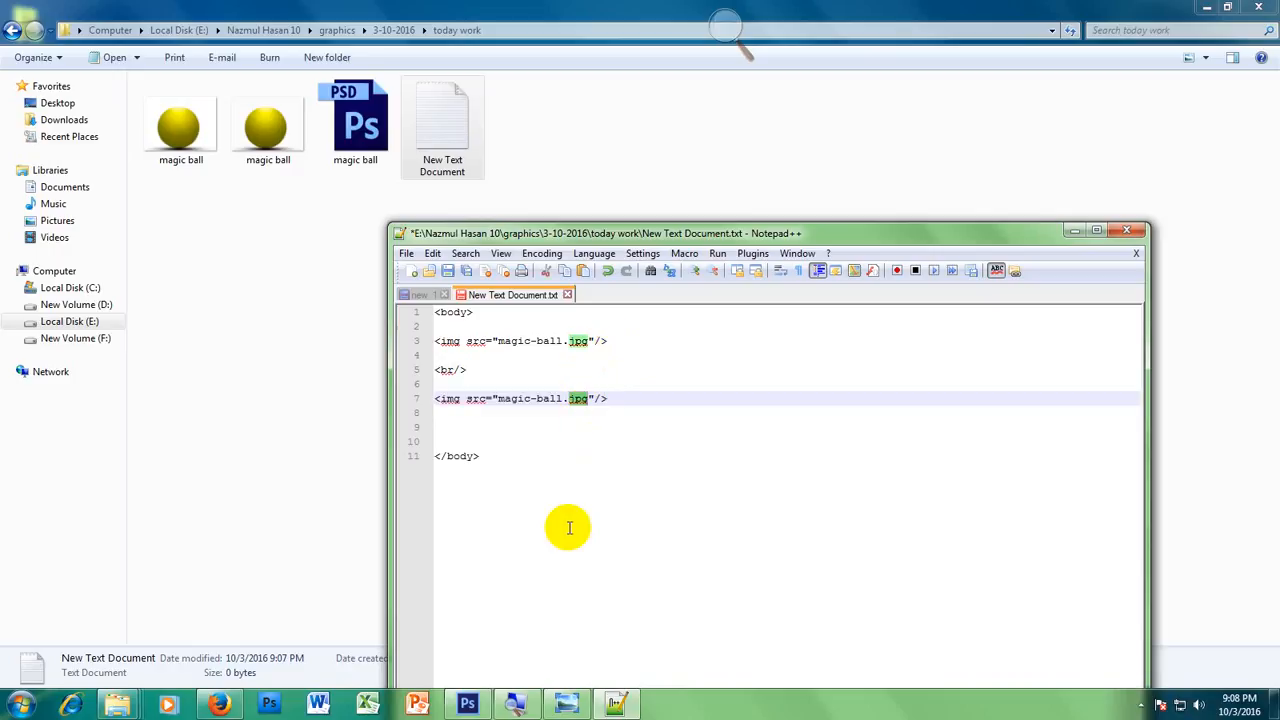
pyautogui.write('p')
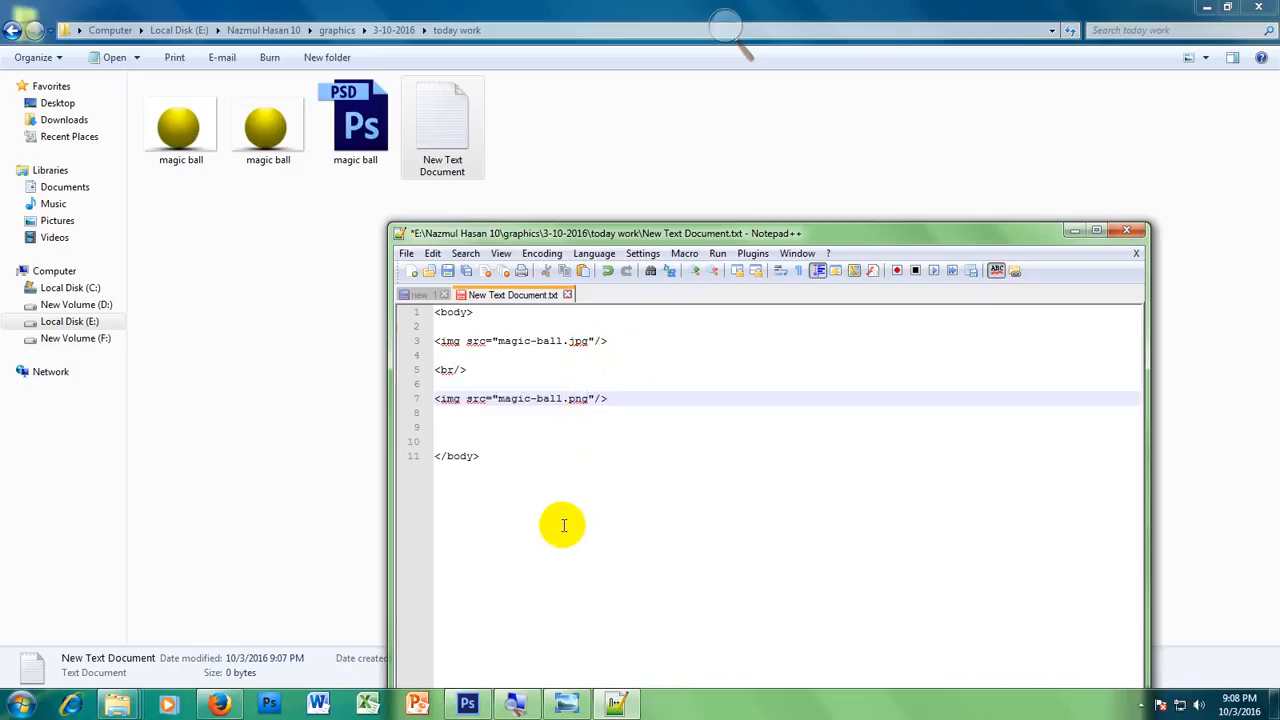
# Step: Save the document as index.html in the today work folder
pyautogui.click(407, 253)
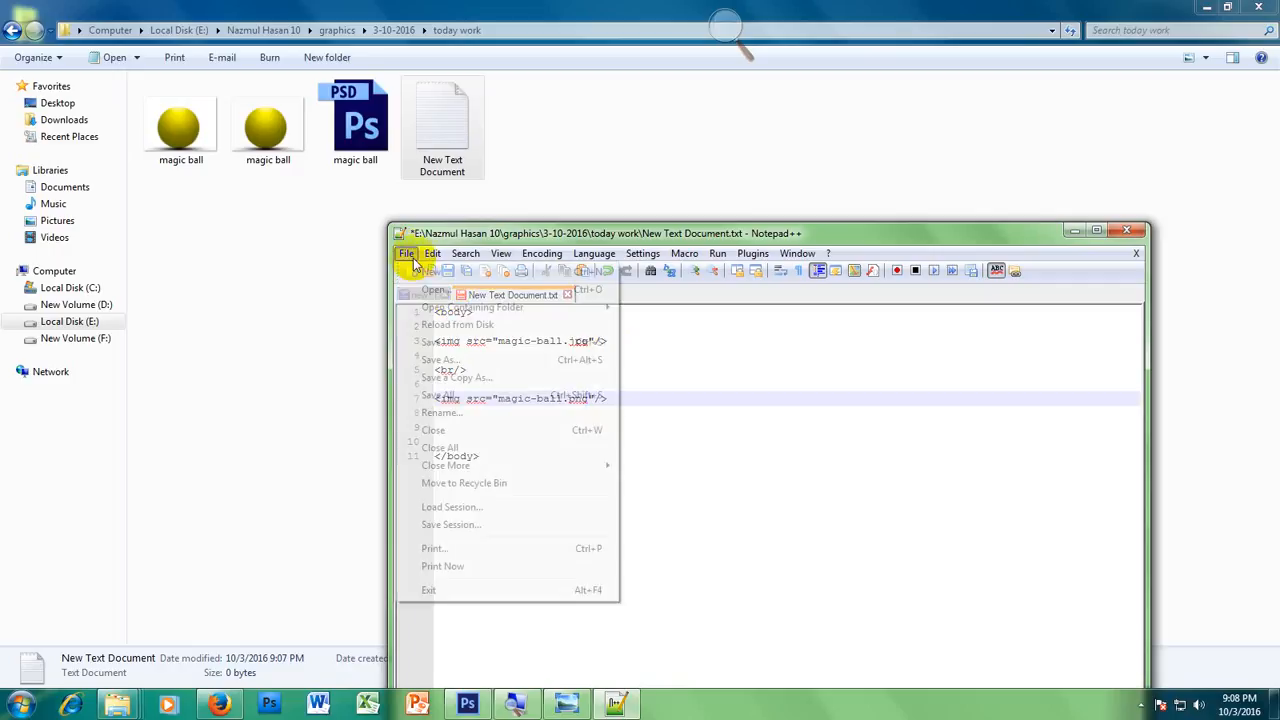
pyautogui.click(440, 360)
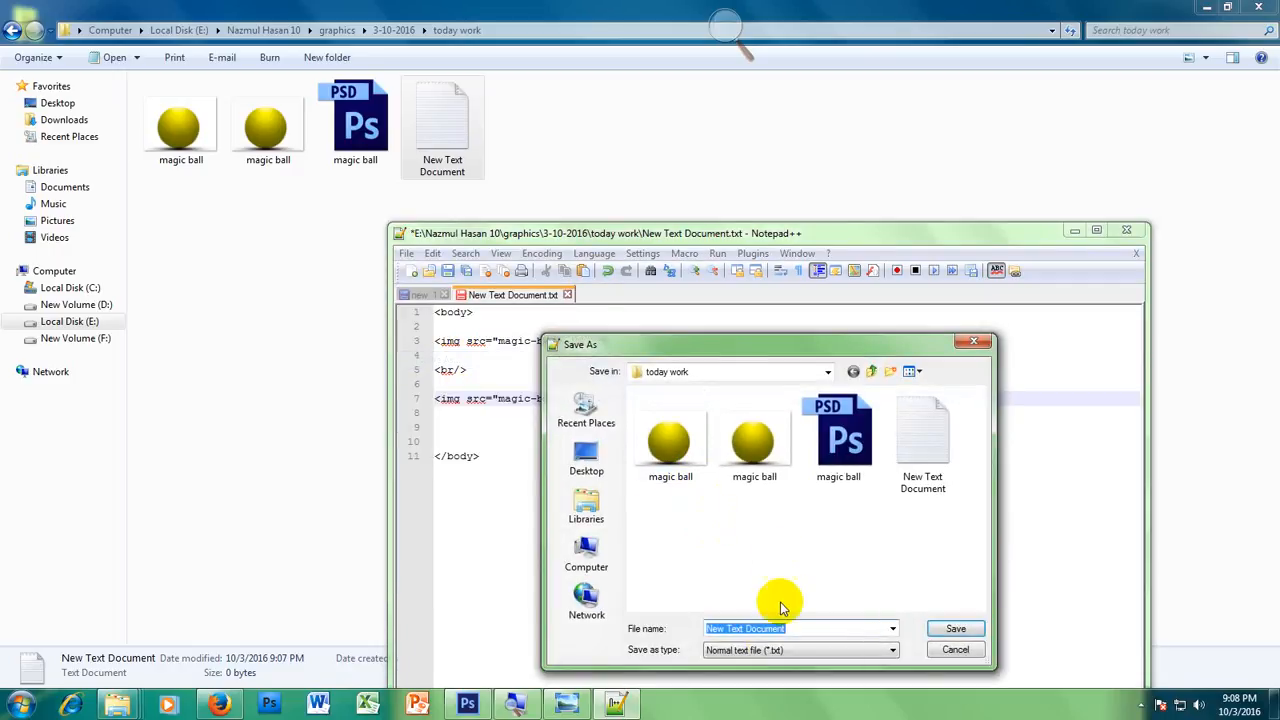
pyautogui.click(788, 651)
pyautogui.click(788, 651)
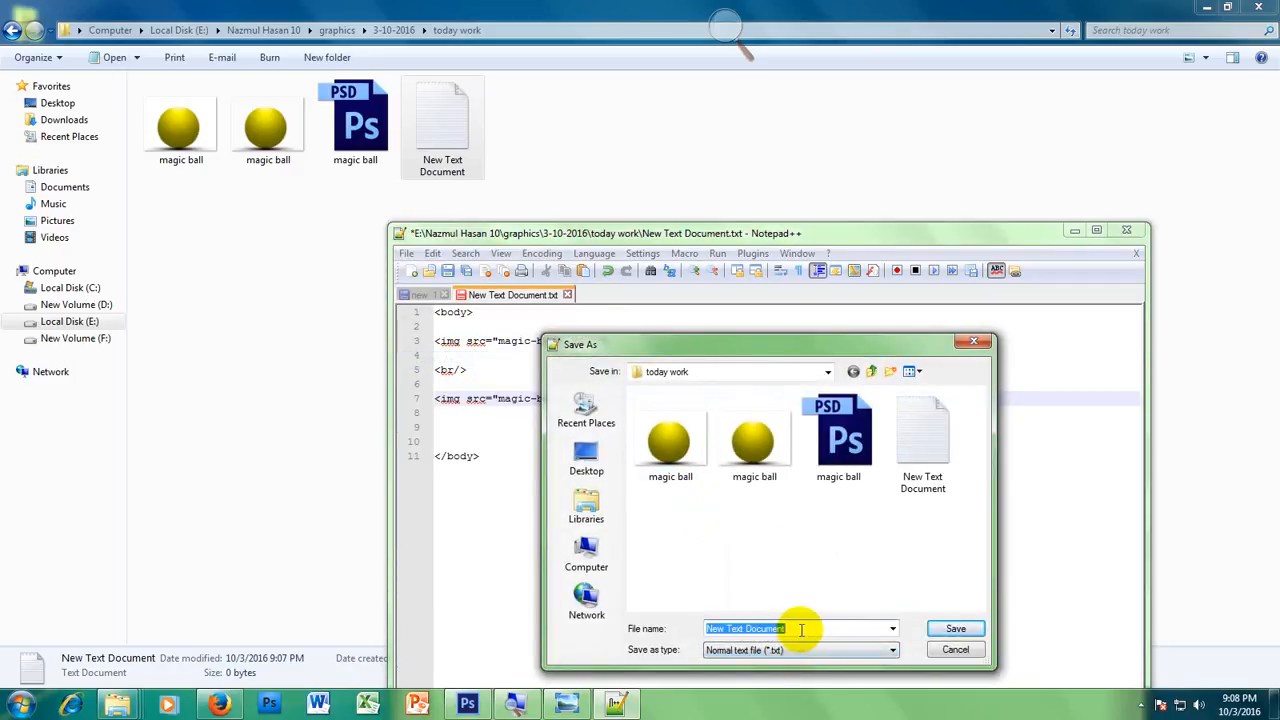
pyautogui.write('index.ht')
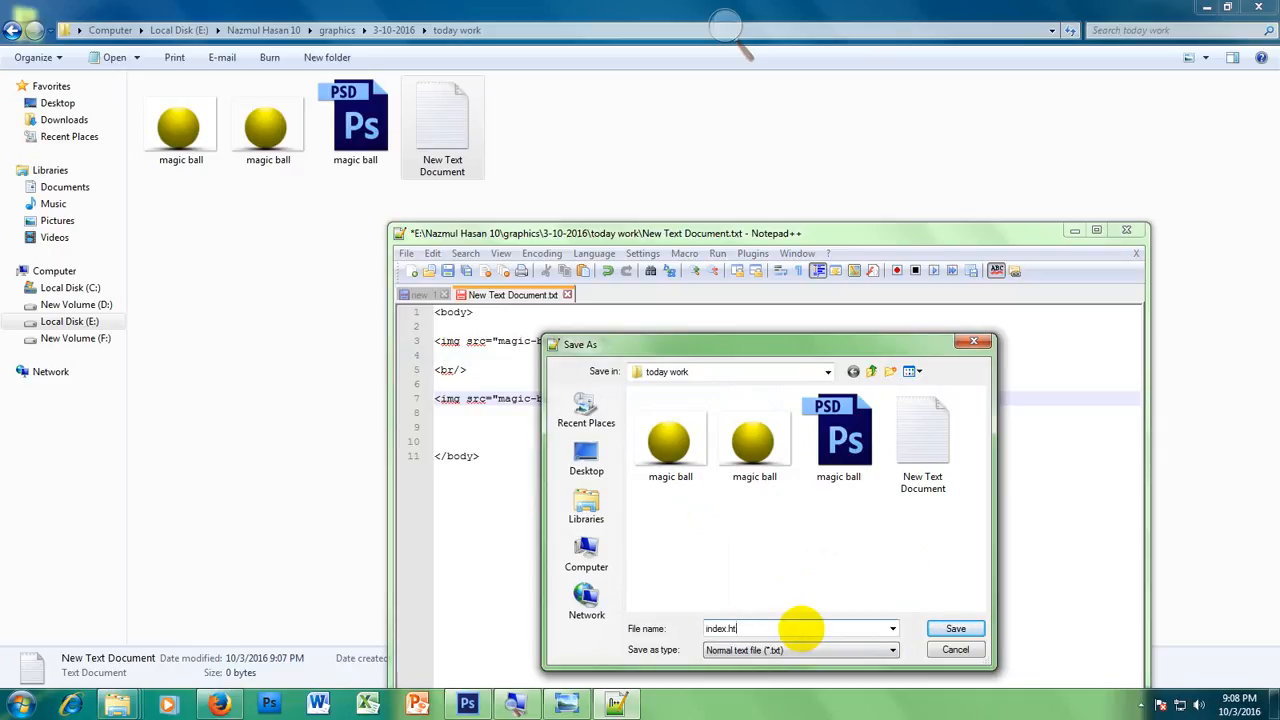
pyautogui.write('ml')
pyautogui.press('Return')
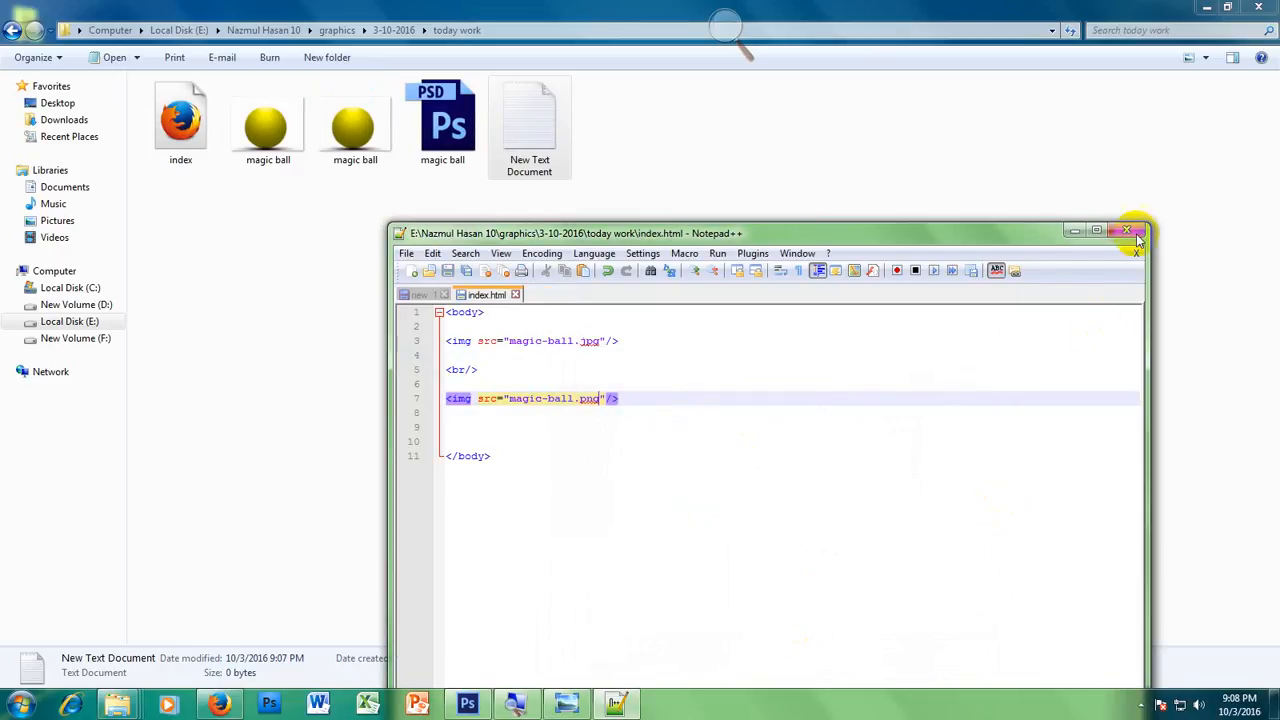
# Step: Close Notepad++, view index.html in Firefox, and return to the today work folder
pyautogui.click(1127, 231)
pyautogui.doubleClick(180, 130)
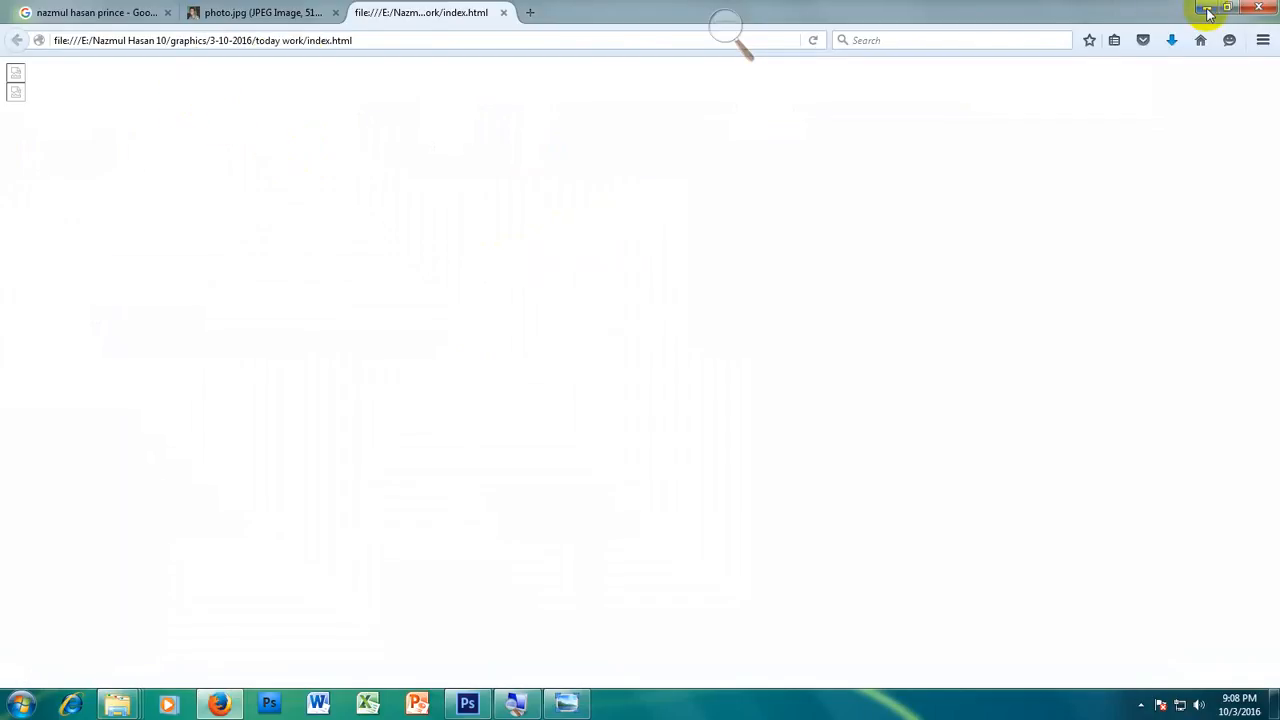
pyautogui.click(1206, 7)
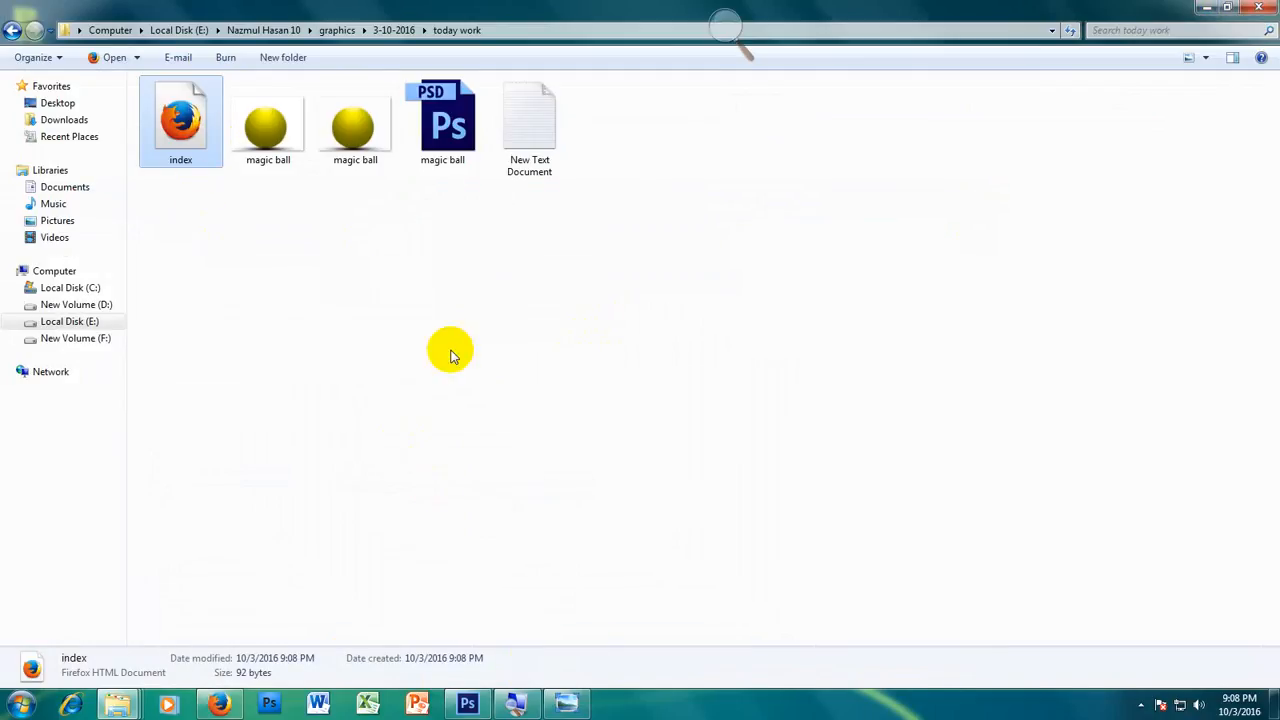
# Step: Reopen index.html in Notepad++, change the image sources to "magic ball.jpg" and "magic ball.png", and save the file
pyautogui.rightClick(203, 143)
pyautogui.click(320, 163)
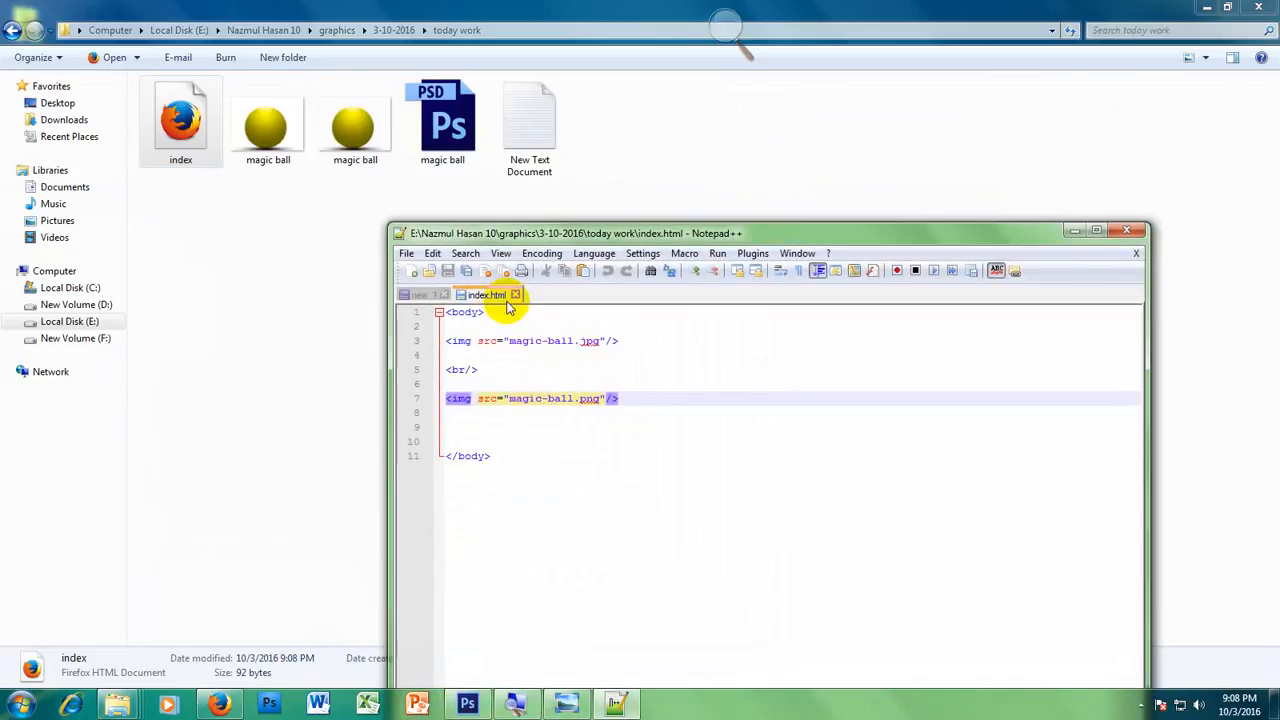
pyautogui.click(558, 341)
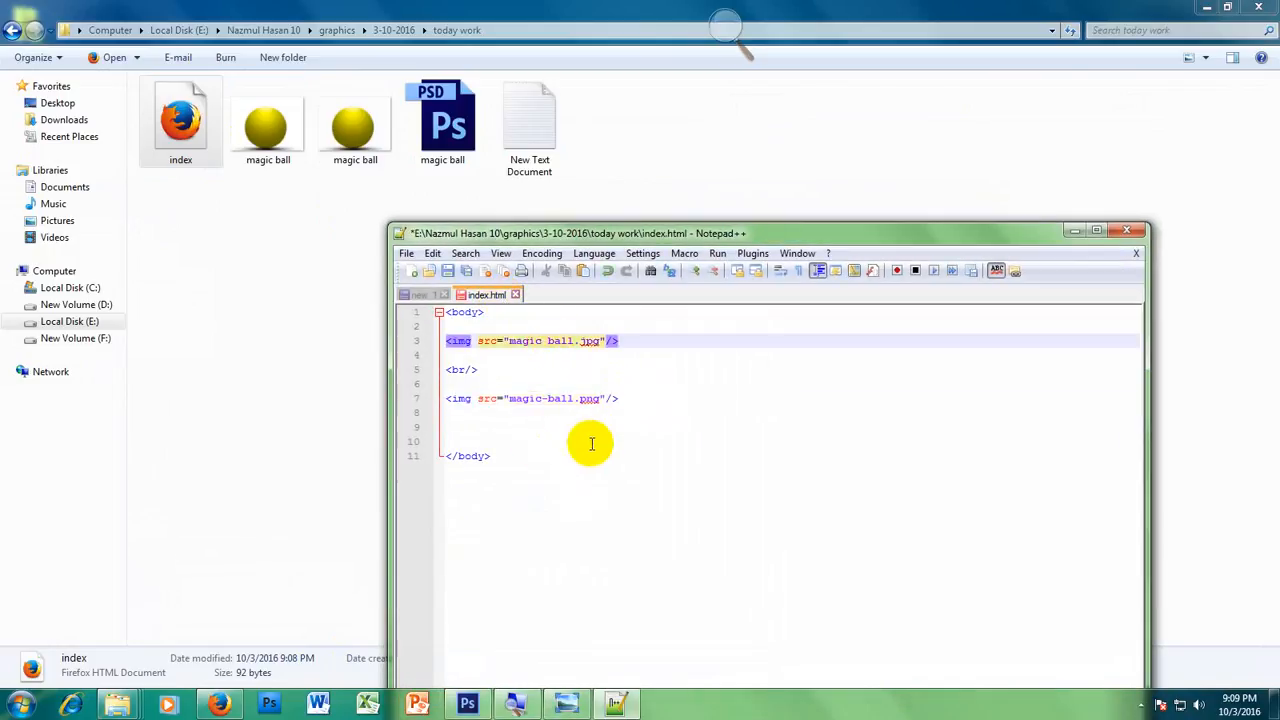
pyautogui.click(547, 400)
pyautogui.press('BackSpace')
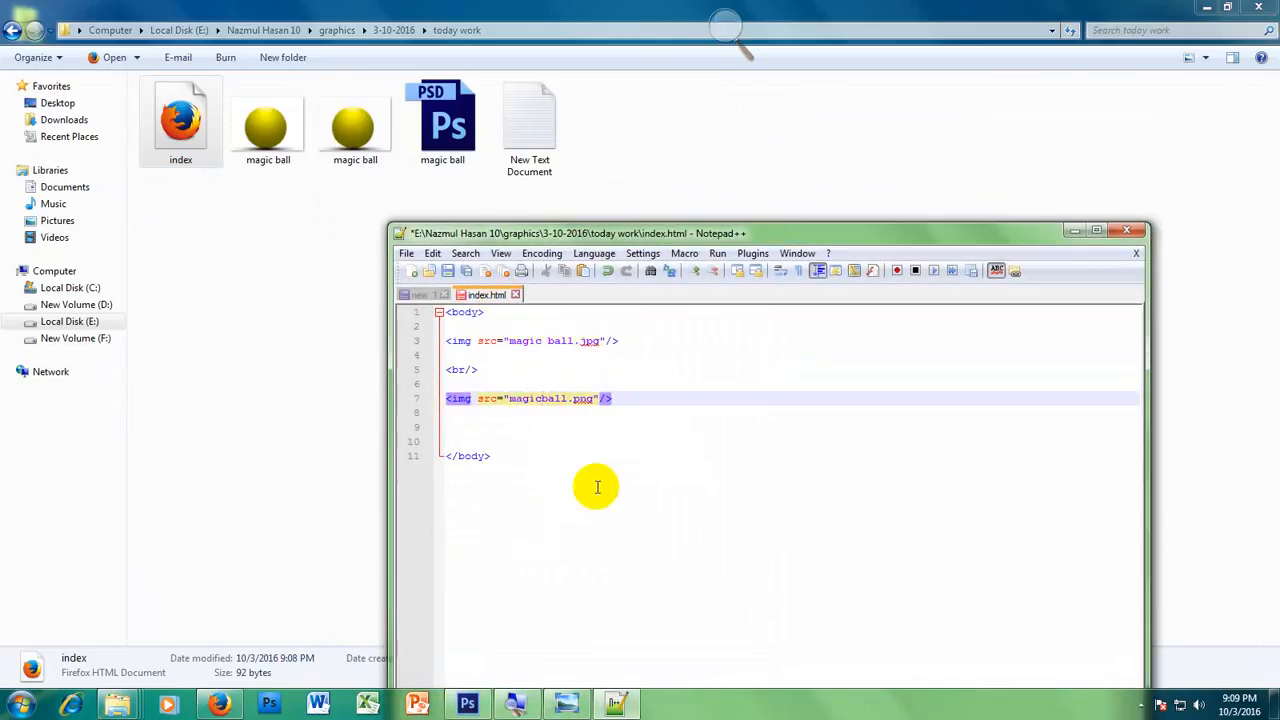
# Step: Open index.html in Firefox again and look through the page to check both ball images
pyautogui.doubleClick(180, 120)
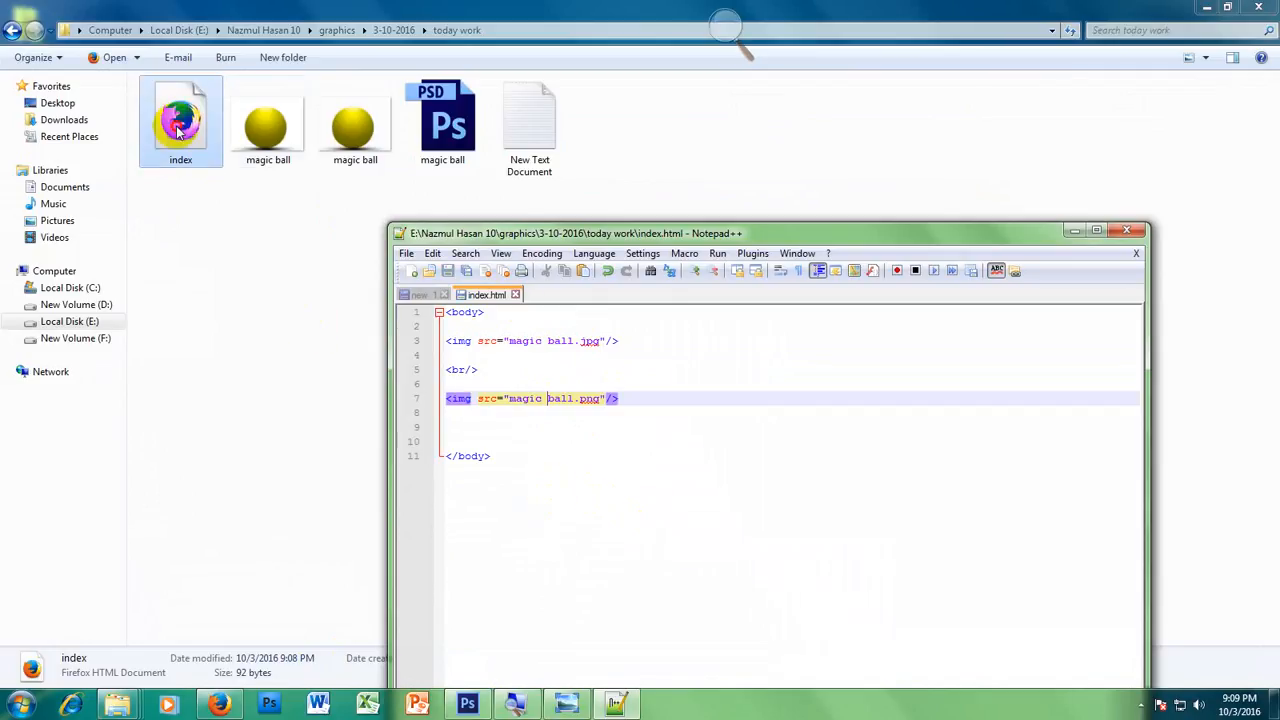
pyautogui.scroll(-7, 966, 303)
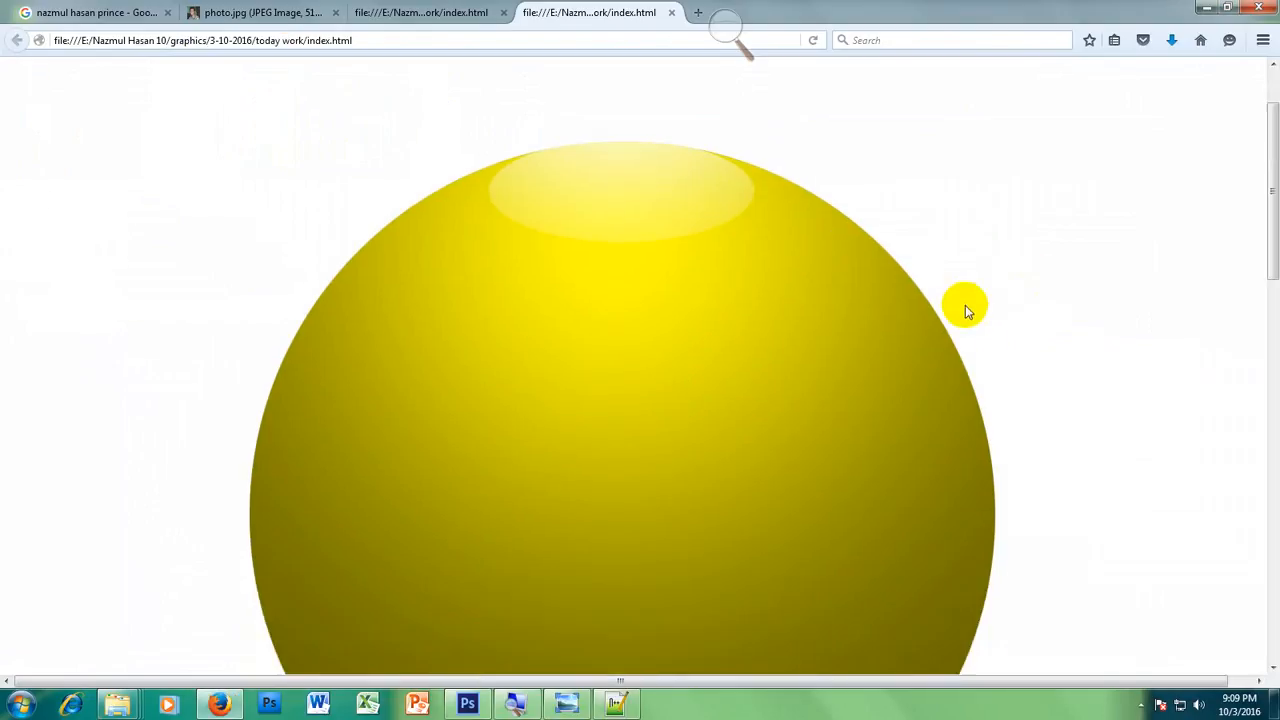
pyautogui.scroll(-8, 978, 320)
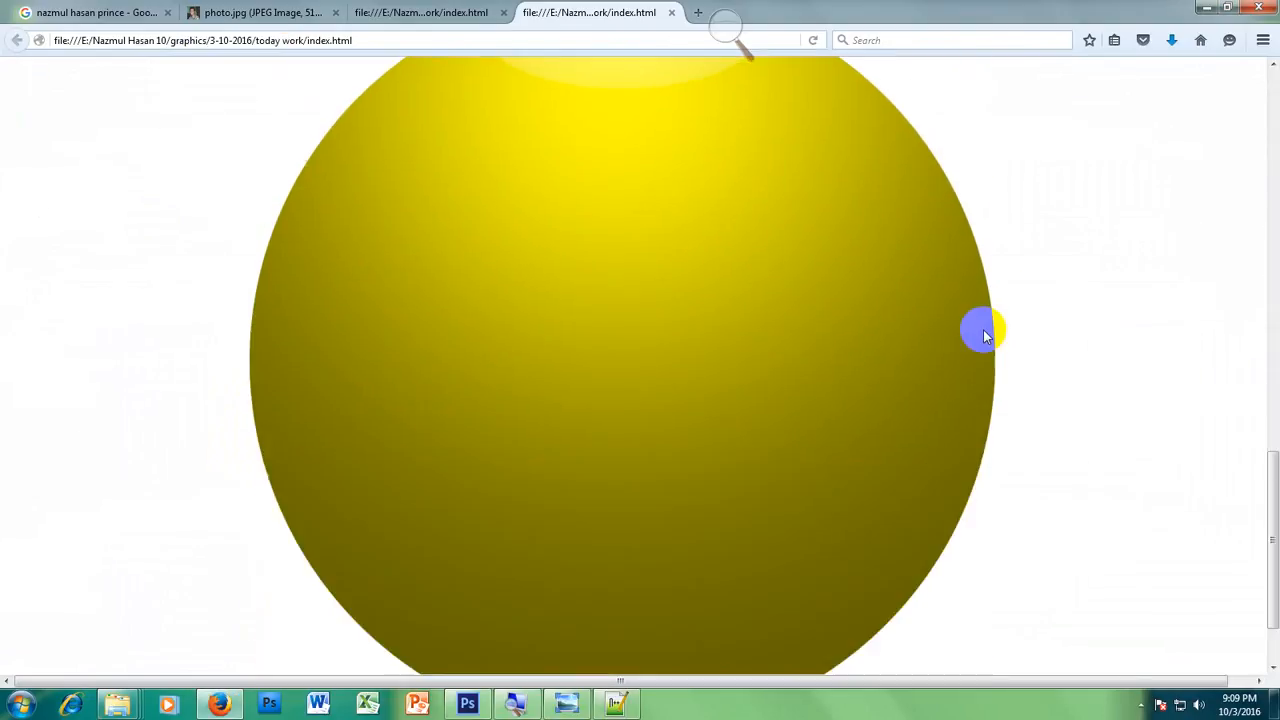
# Step: Switch to Notepad++, add bgcolor="blue" to the opening body tag of index.html, and save the file
pyautogui.scroll(-8, 980, 333)
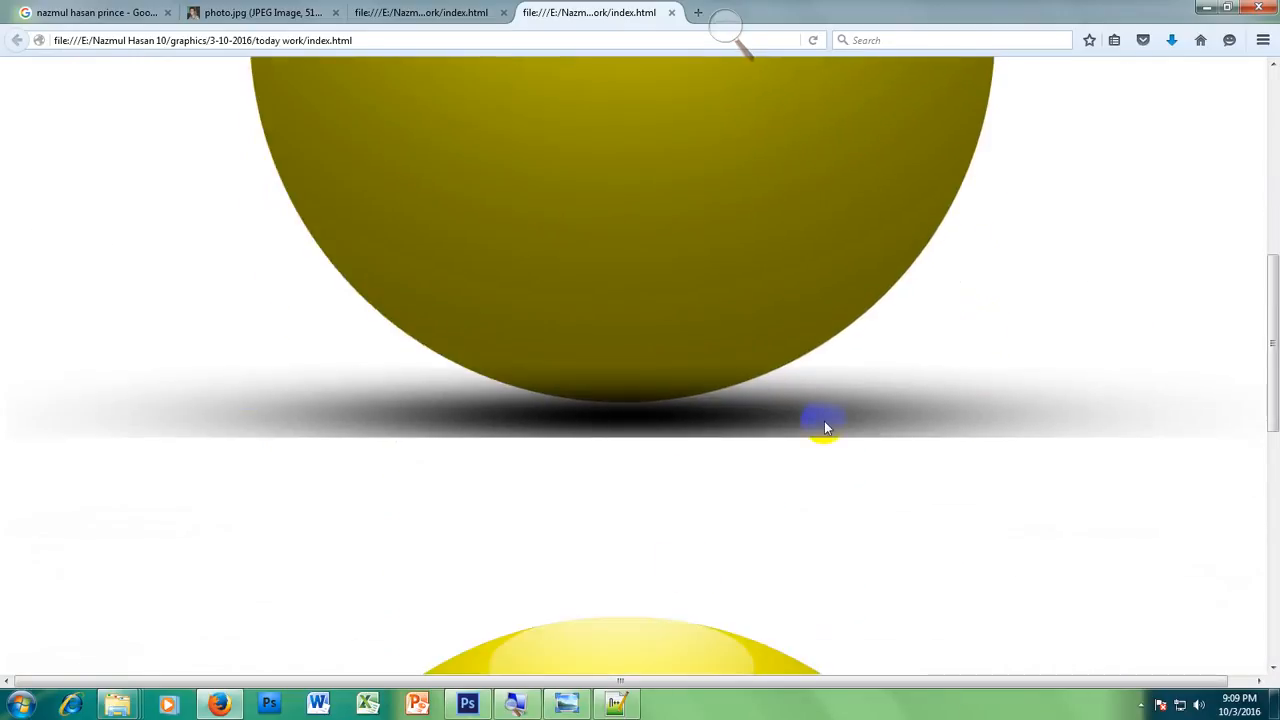
pyautogui.click(614, 705)
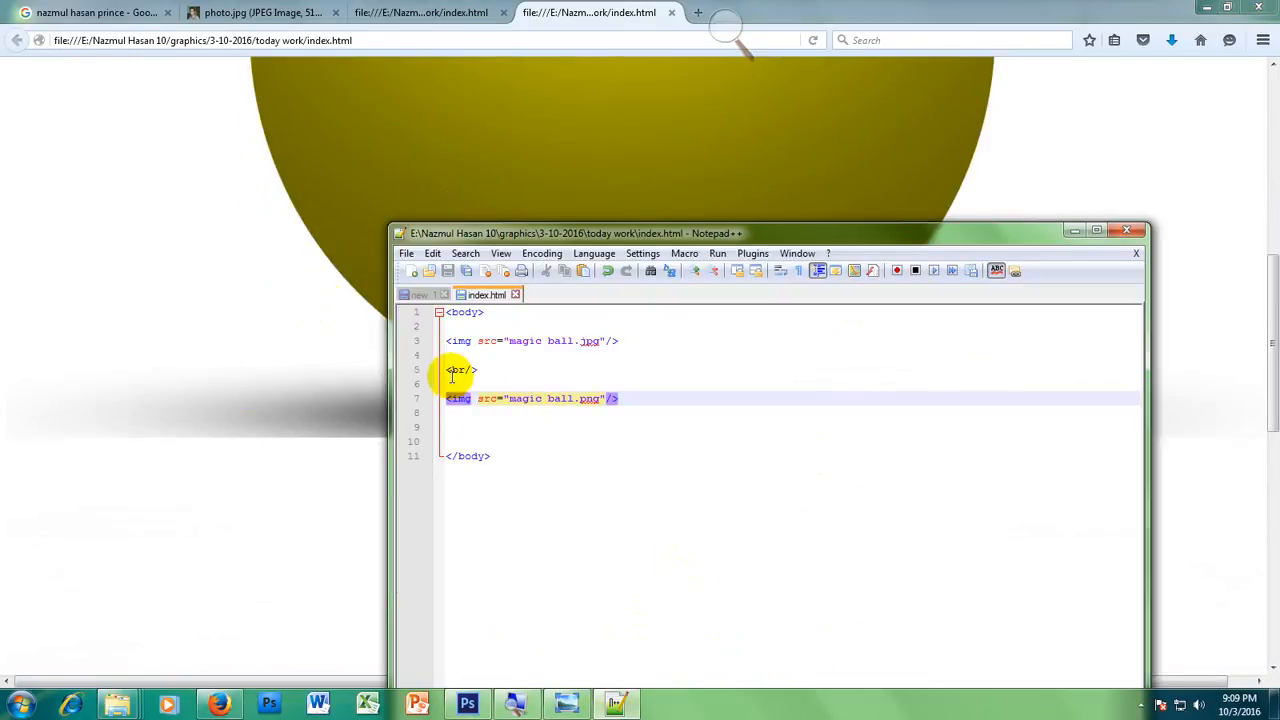
pyautogui.click(463, 312)
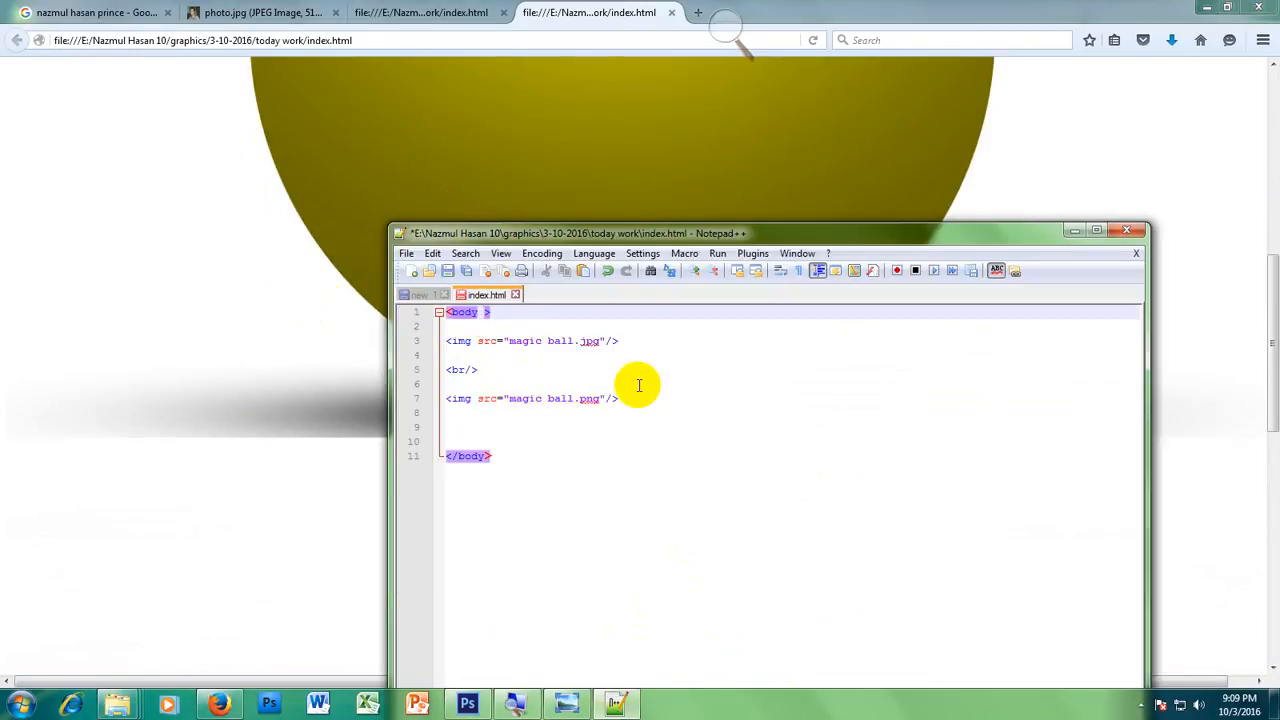
pyautogui.write('bgc')
pyautogui.write('olor')
pyautogui.write('=""')
pyautogui.write('n')
pyautogui.press('BackSpace')
pyautogui.write('blue')
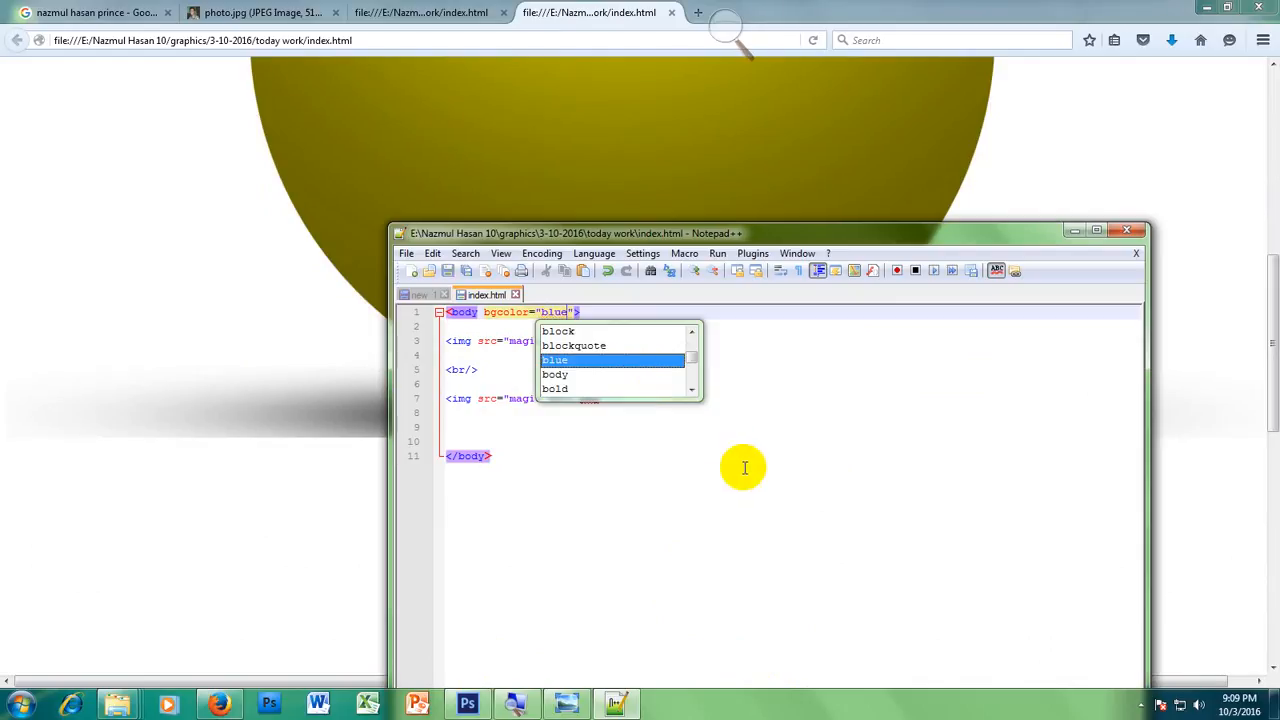
# Step: Reload index.html in Firefox and compare the JPEG and PNG balls against the blue page background
pyautogui.click(280, 343)
pyautogui.rightClick(280, 343)
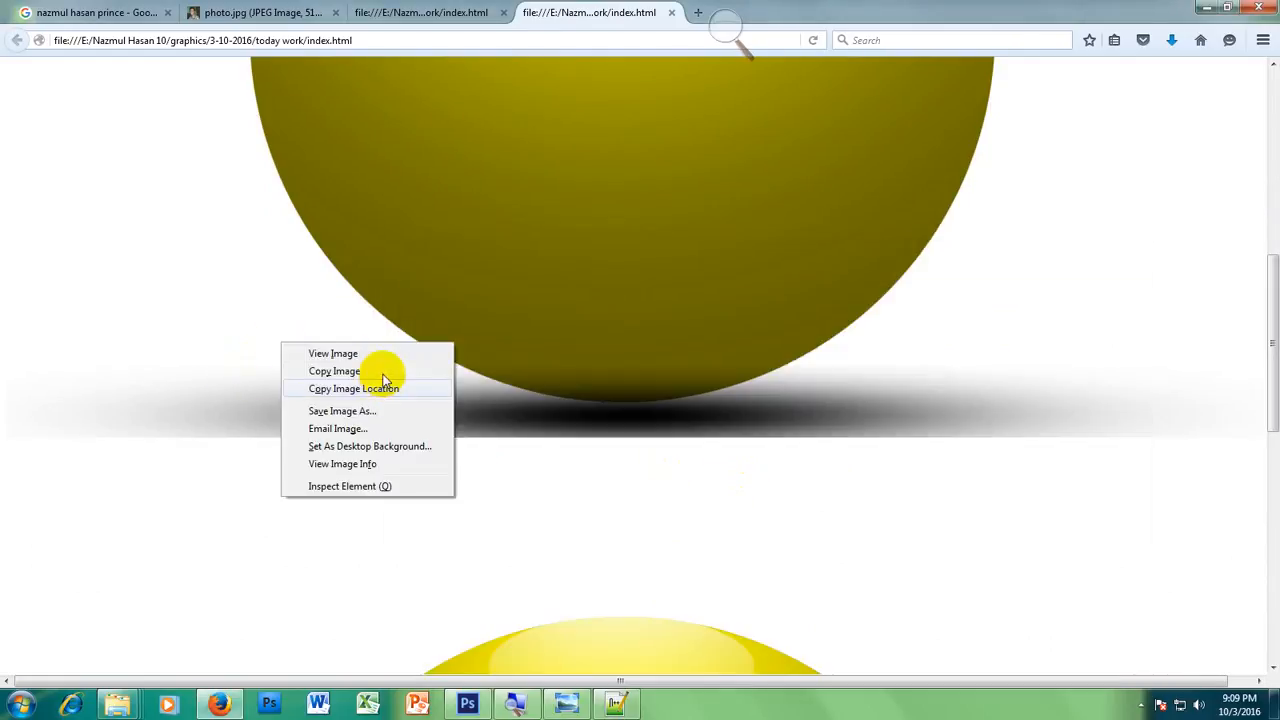
pyautogui.click(937, 251)
pyautogui.click(813, 40)
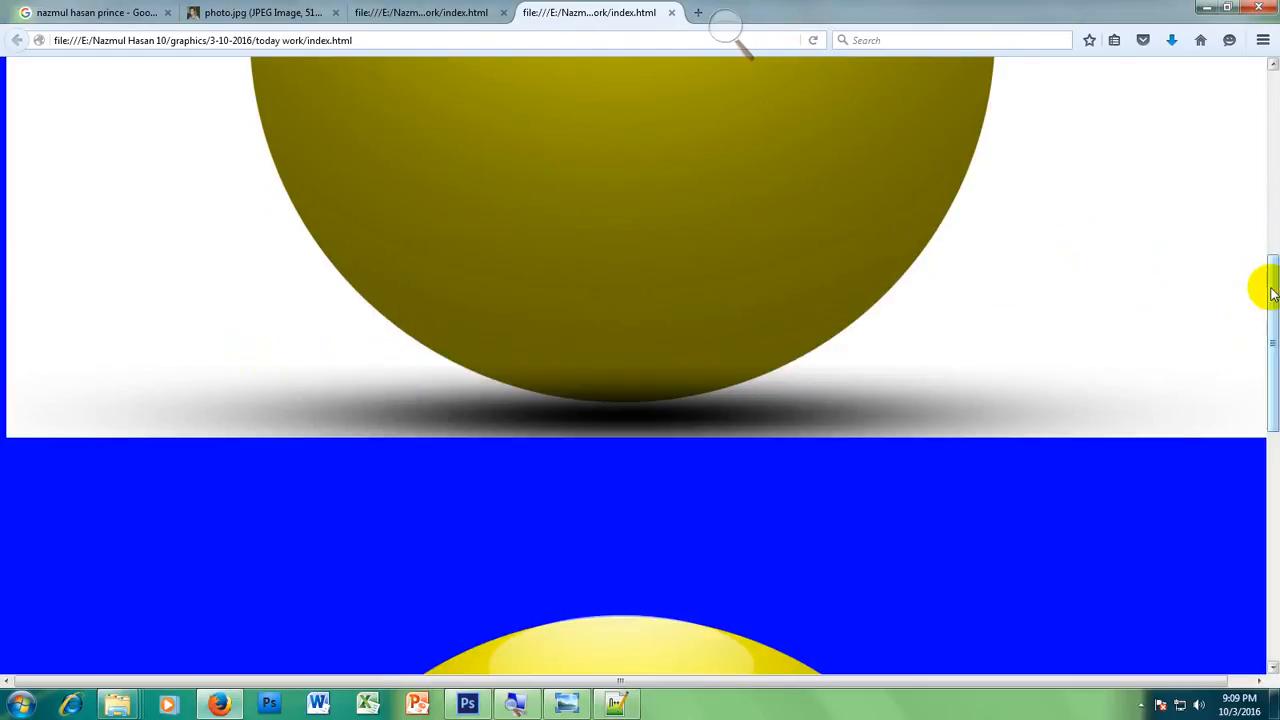
pyautogui.moveTo(1268, 288); pyautogui.dragTo(1274, 503)
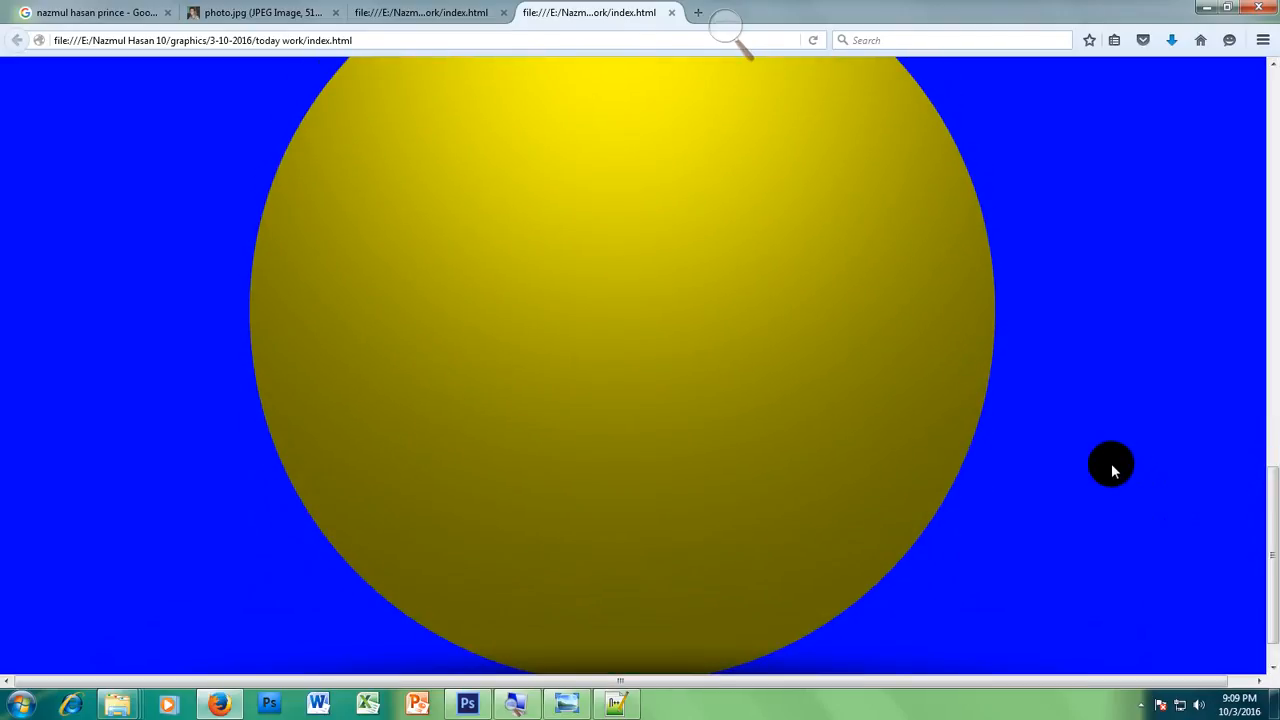
pyautogui.scroll(-8, 1112, 466)
pyautogui.scroll(-1, 1111, 463)
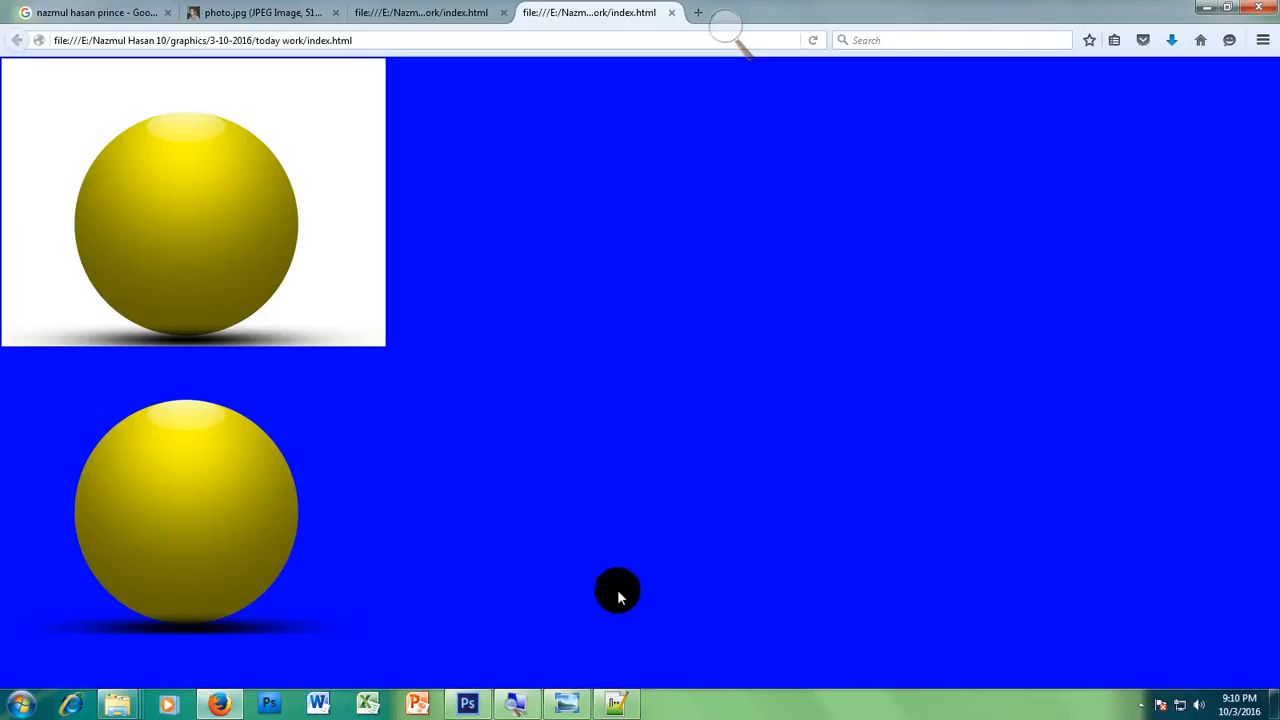
# Step: Close the index.html page, Firefox and Notepad++ to return to the today work folder
pyautogui.click(671, 12)
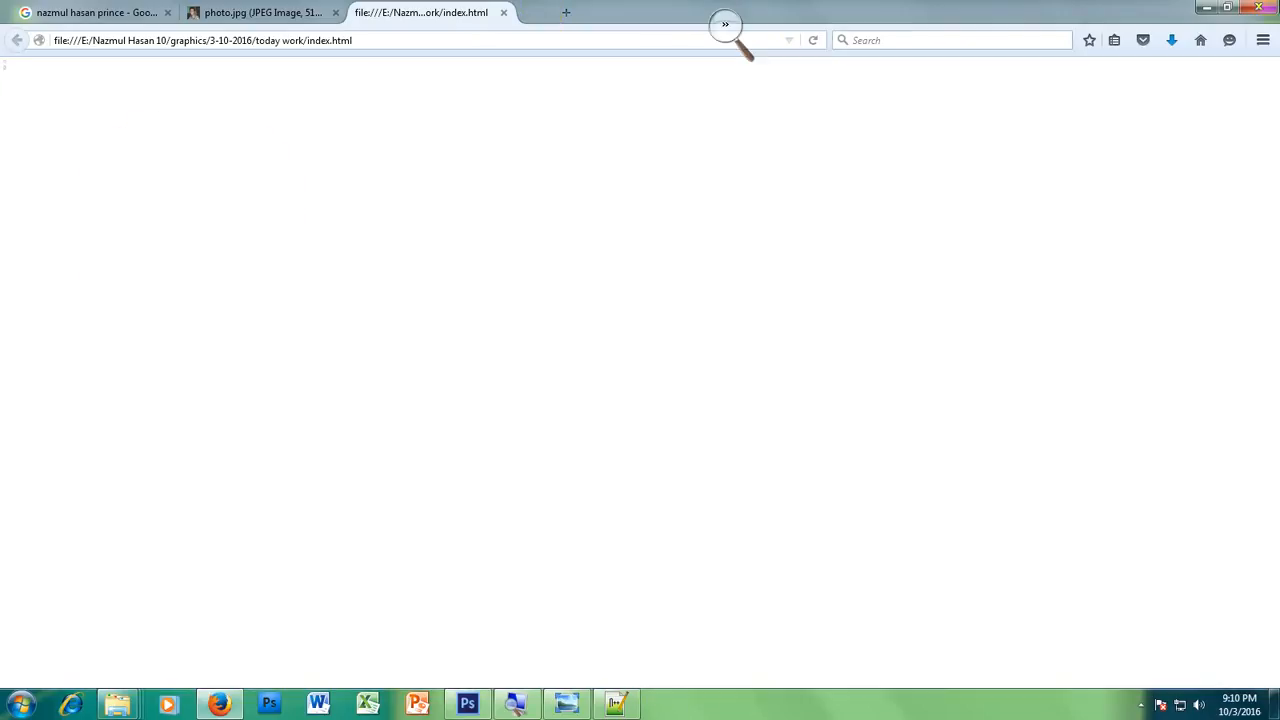
pyautogui.click(1258, 14)
pyautogui.click(606, 377)
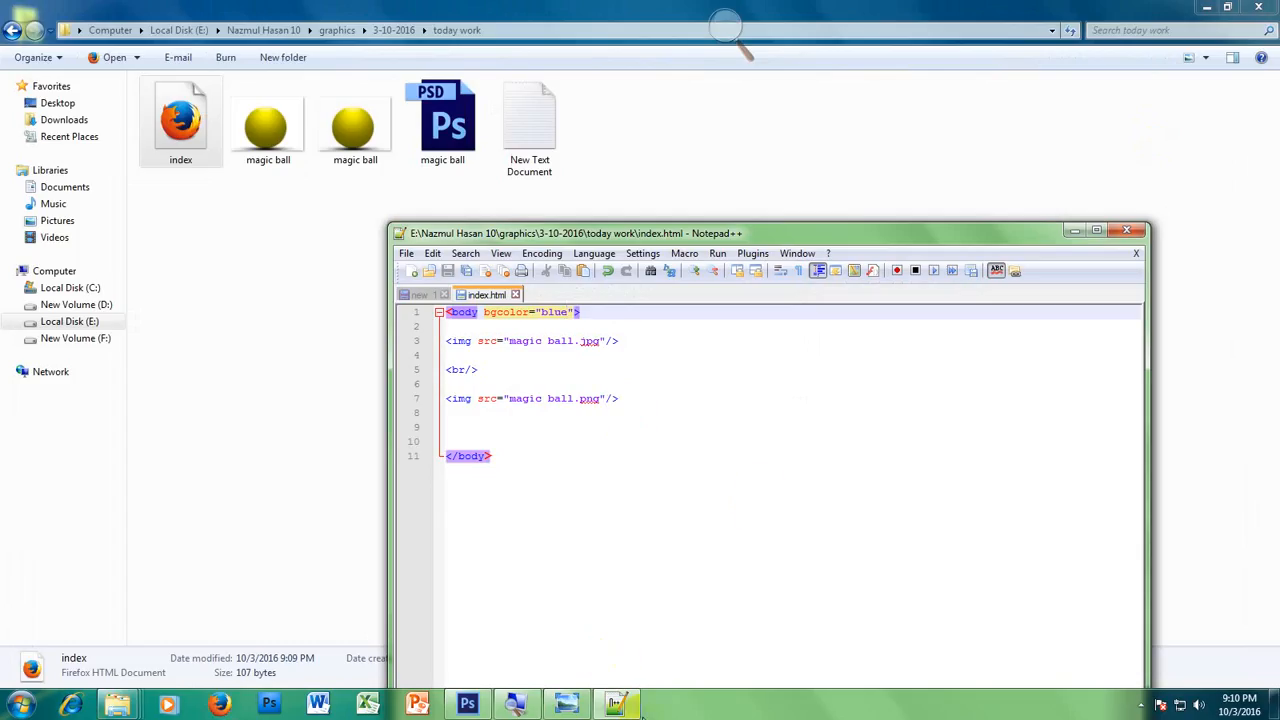
pyautogui.click(1122, 234)
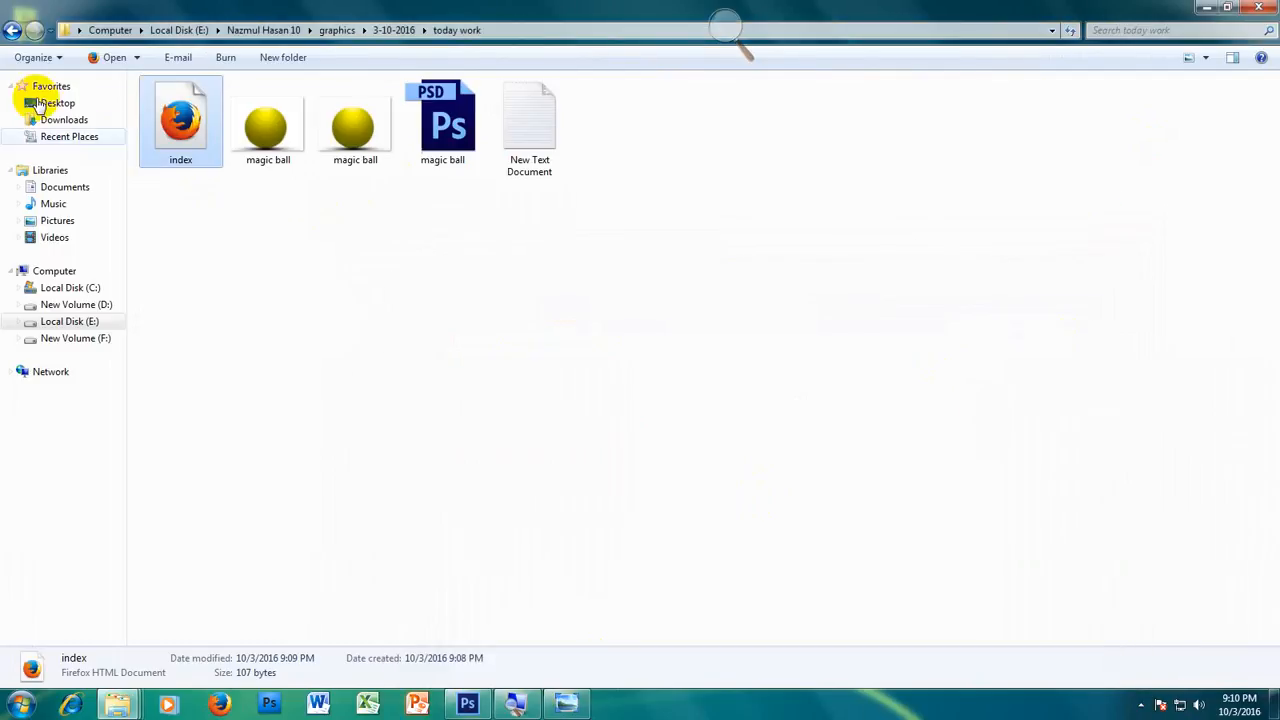